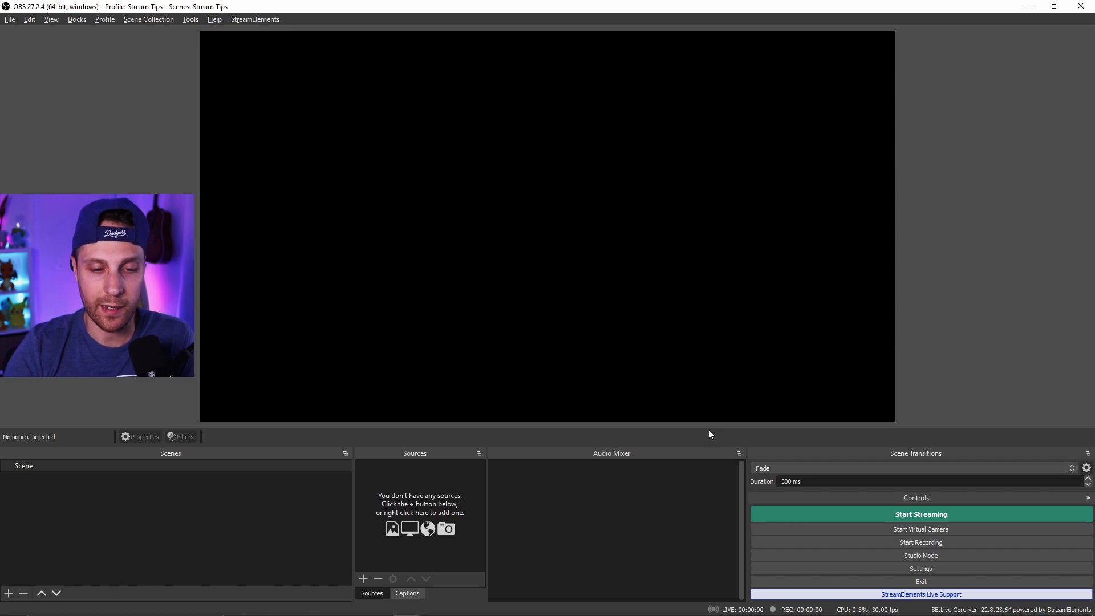
- Open Settings and look through the General preferences
{"action": "left_click", "coordinate": [906, 568]}
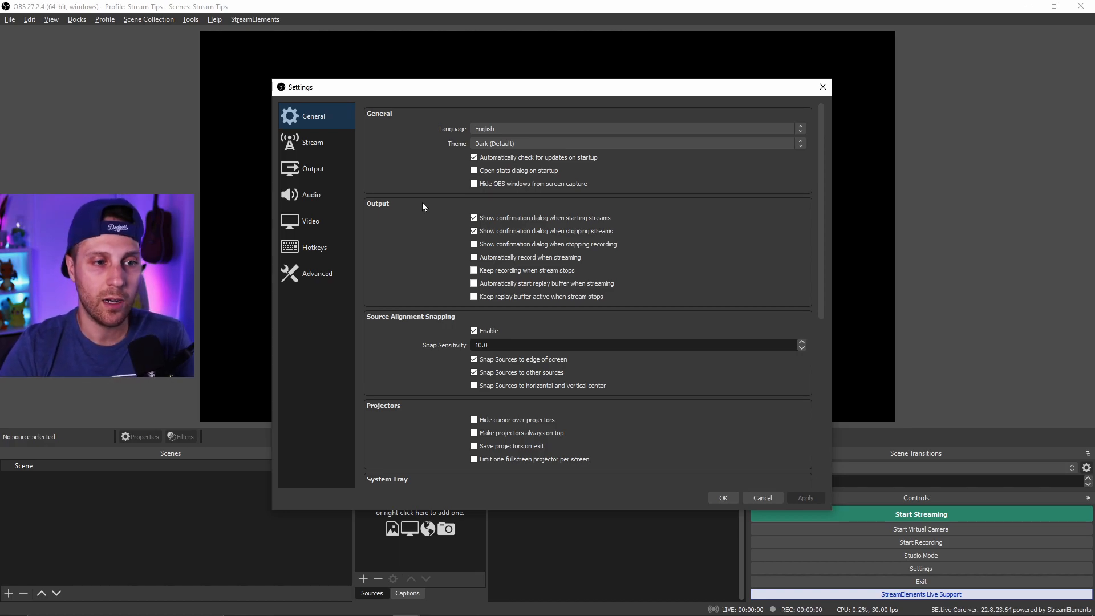
{"action": "left_click_drag", "start_coordinate": [504, 79], "coordinate": [503, 36]}
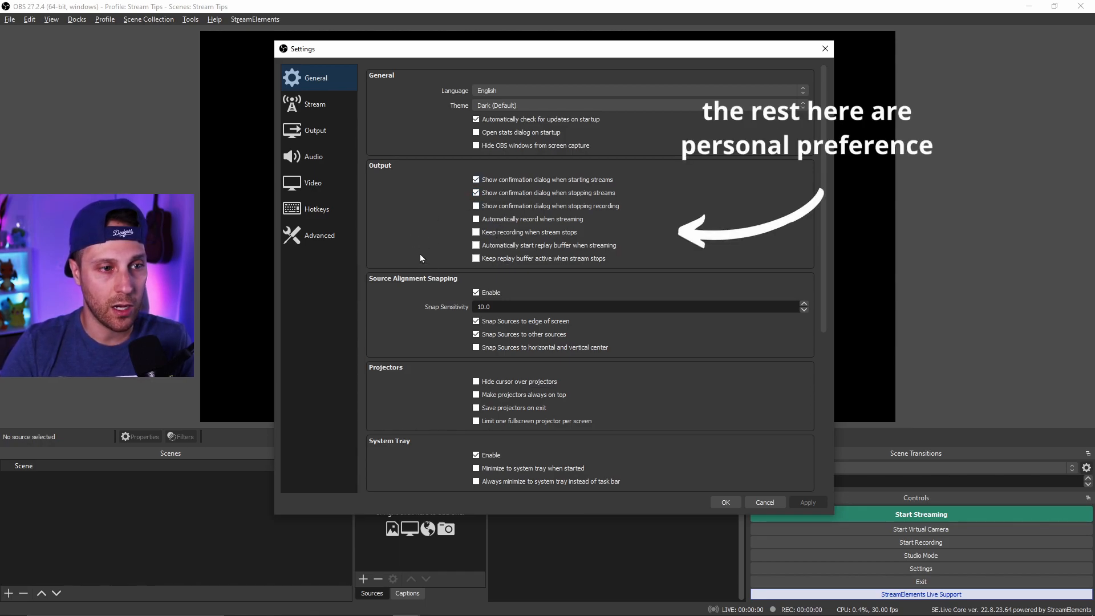
{"action": "scroll", "coordinate": [420, 254], "scroll_direction": "down", "scroll_amount": 2}
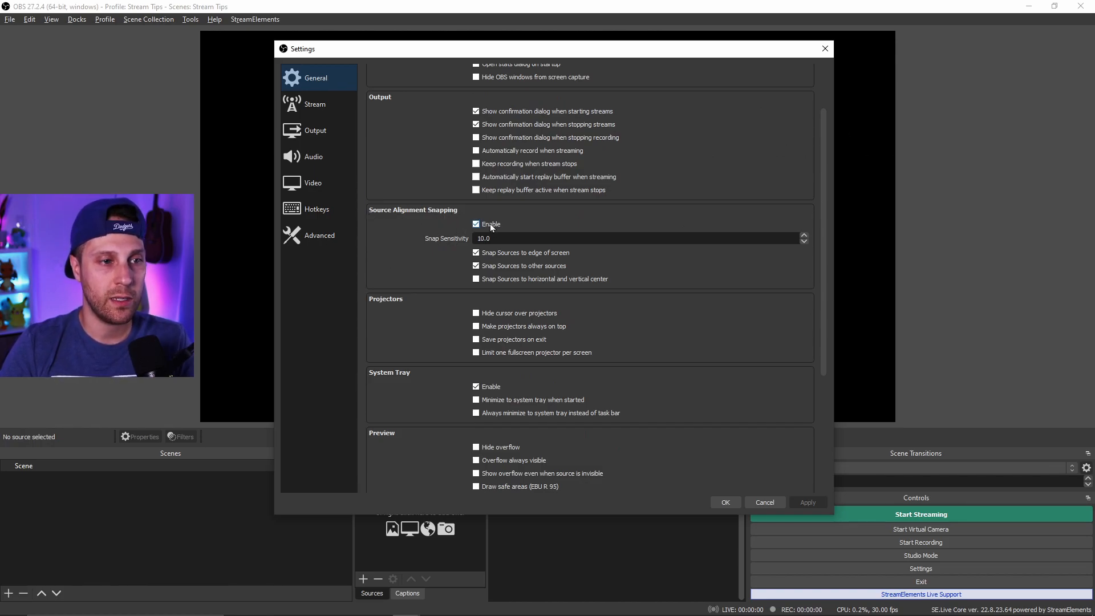
{"action": "left_click", "coordinate": [506, 238]}
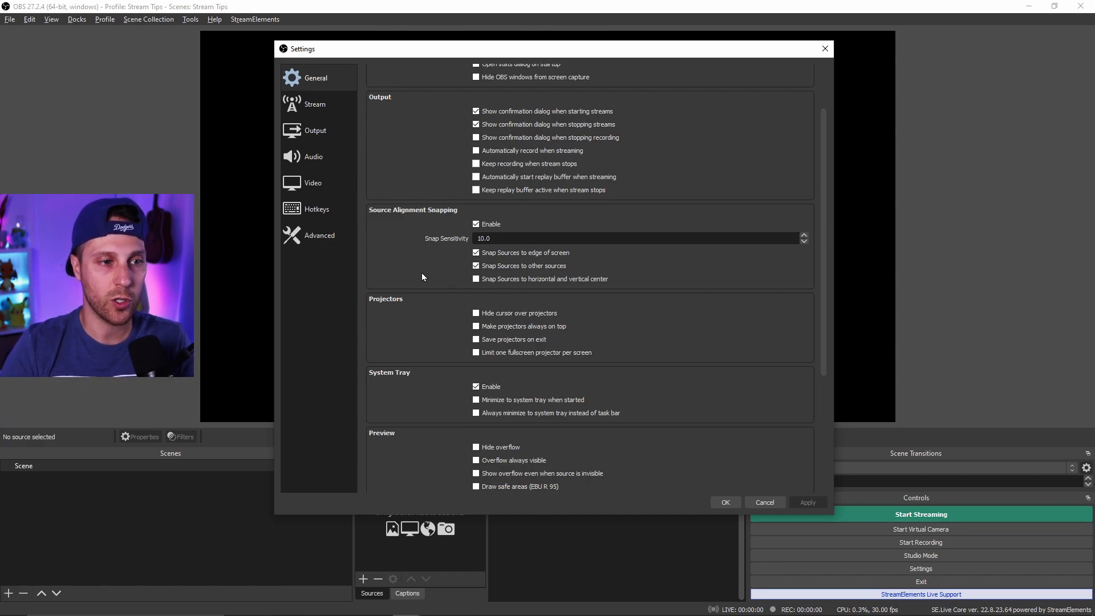
{"action": "scroll", "coordinate": [423, 272], "scroll_direction": "down", "scroll_amount": 5}
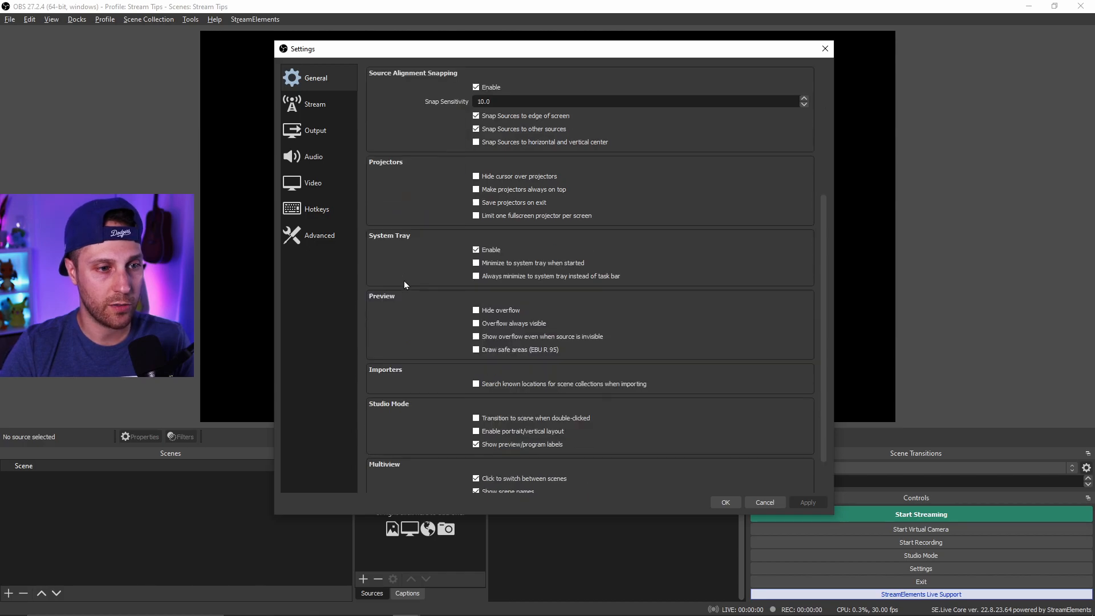
{"action": "scroll", "coordinate": [433, 260], "scroll_direction": "down", "scroll_amount": 2}
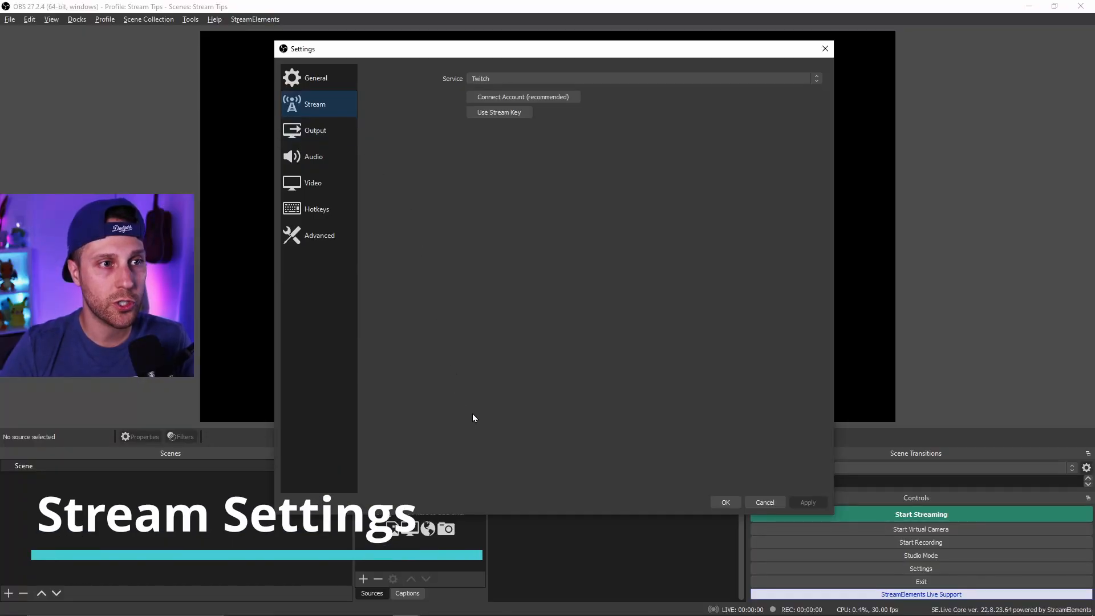
- Keep Twitch as the streaming service and connect the Twitch account
{"action": "left_click", "coordinate": [818, 79]}
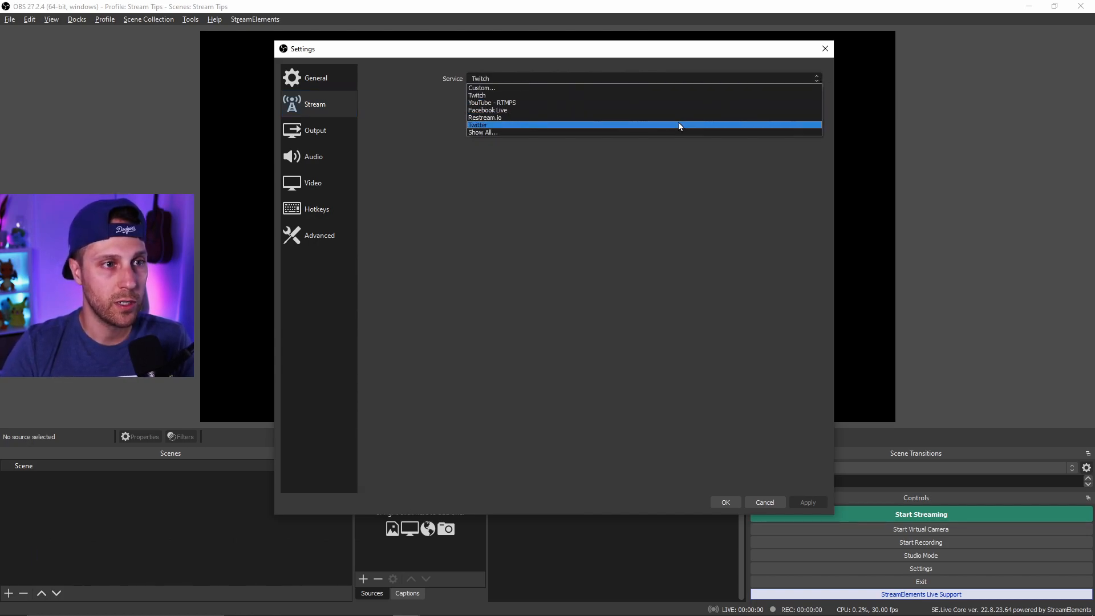
{"action": "left_click", "coordinate": [556, 181]}
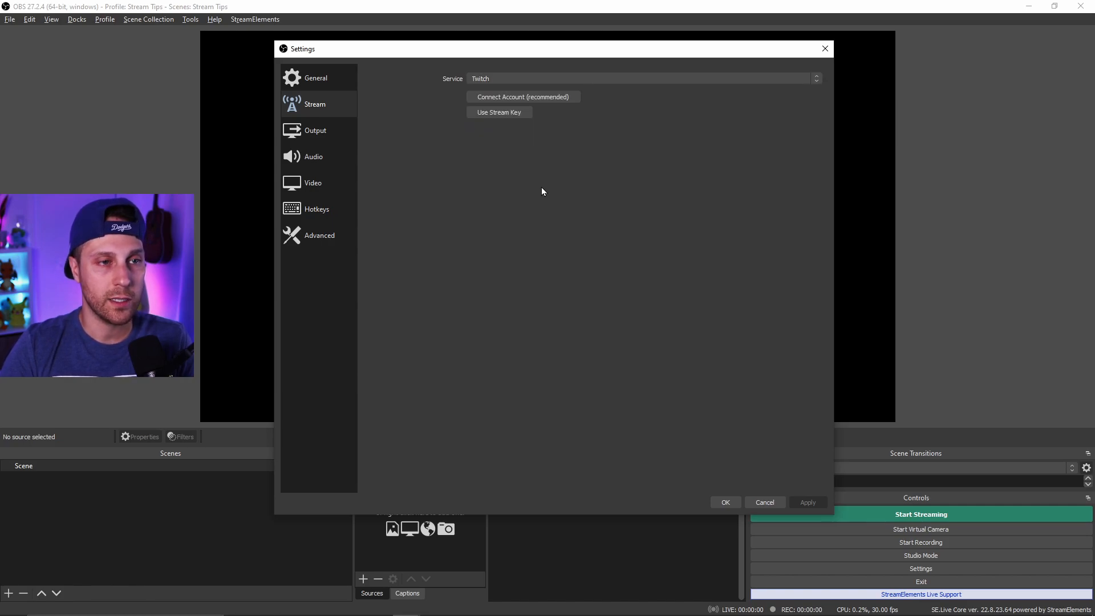
{"action": "left_click", "coordinate": [556, 98]}
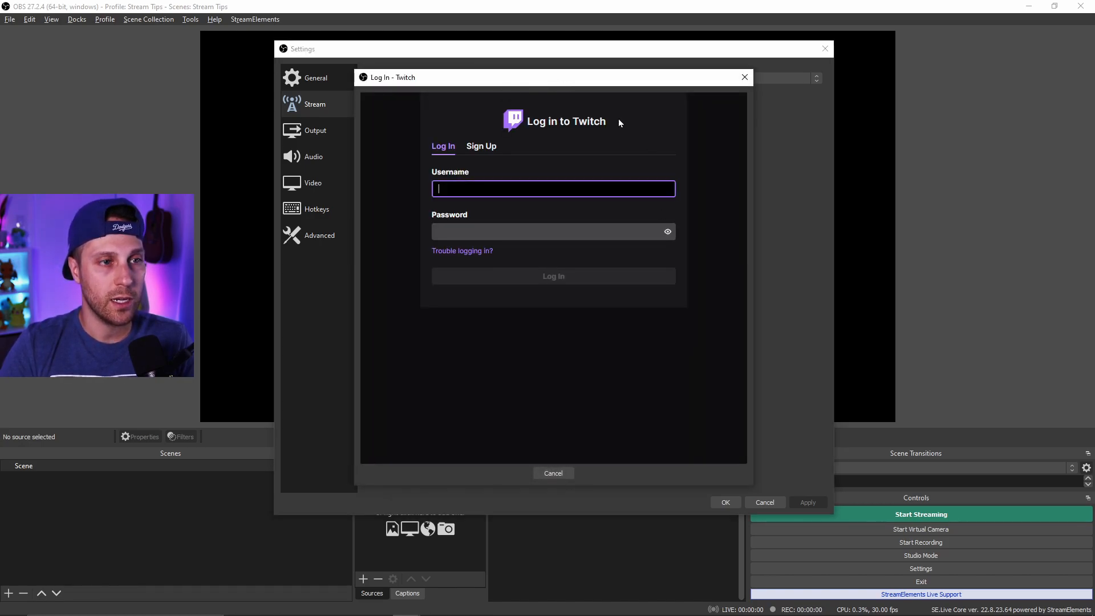
{"action": "left_click", "coordinate": [744, 77]}
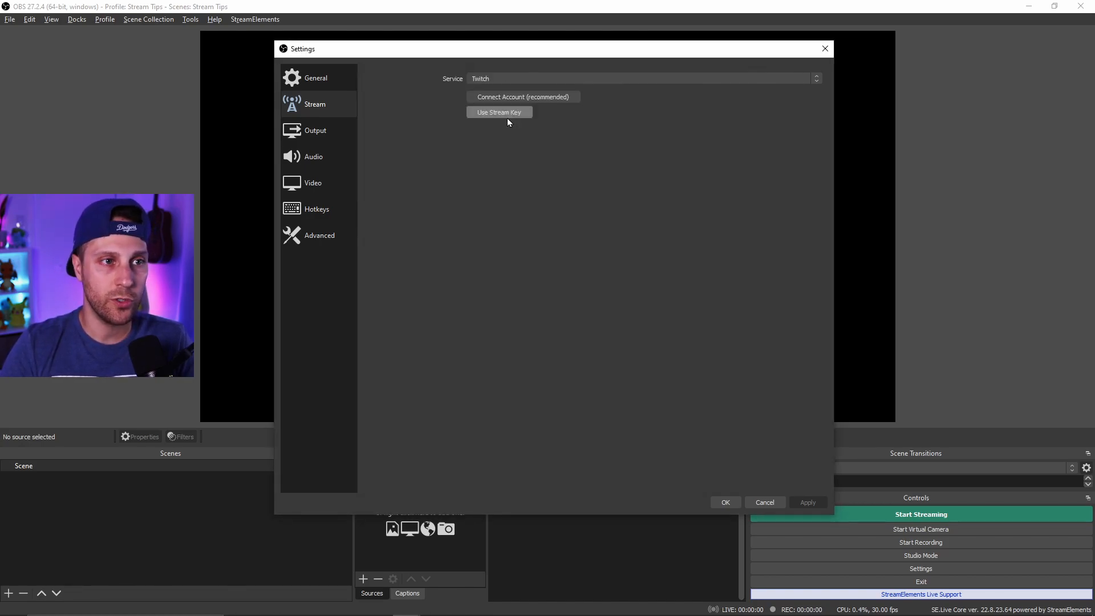
{"action": "left_click", "coordinate": [565, 99]}
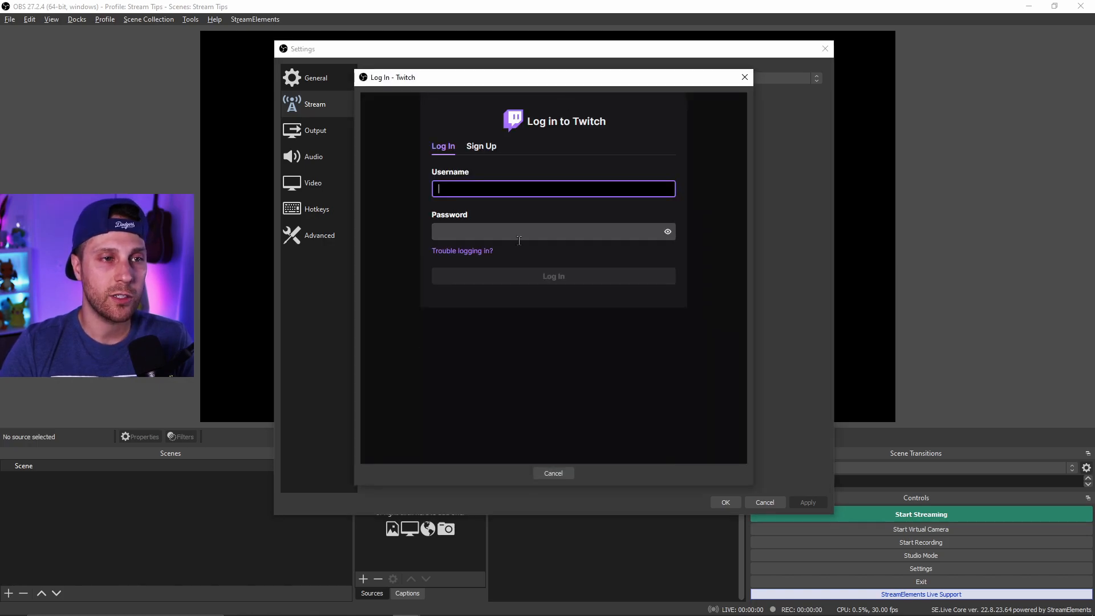
{"action": "left_click", "coordinate": [744, 78]}
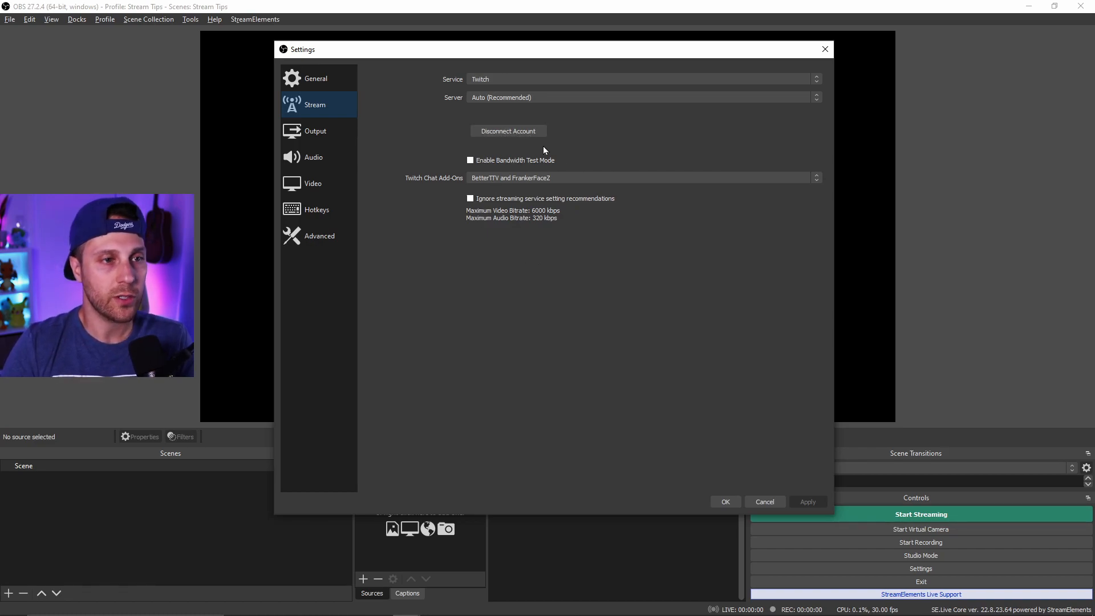
- Toggle Bandwidth Test Mode on and off and set Twitch Chat Add-Ons to BetterTTV and FrankerFaceZ
{"action": "left_click", "coordinate": [547, 162]}
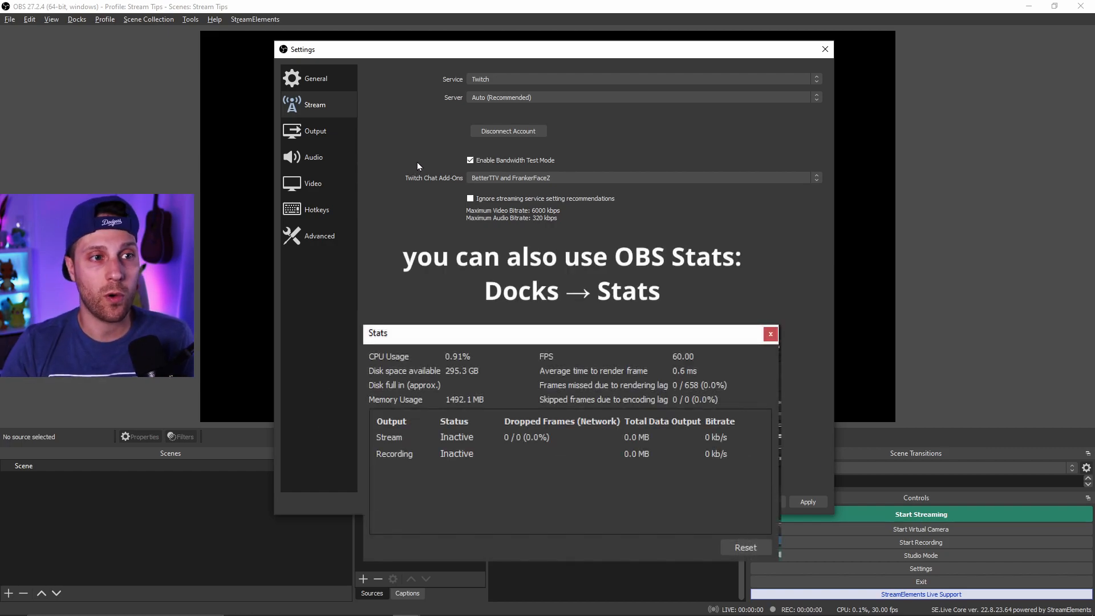
{"action": "left_click", "coordinate": [481, 161]}
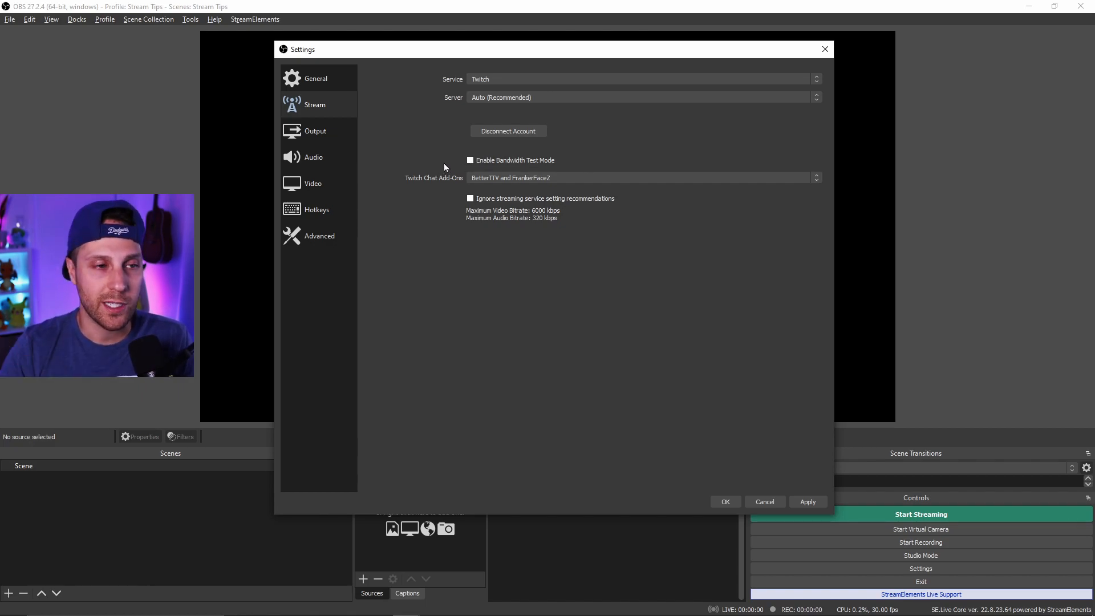
{"action": "left_click", "coordinate": [515, 178]}
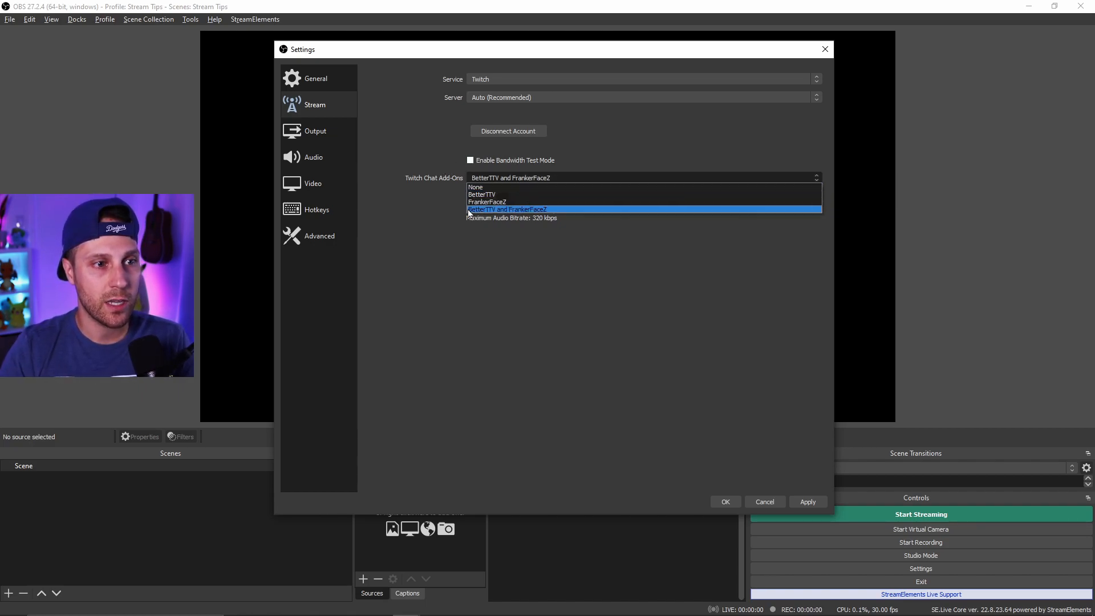
{"action": "left_click", "coordinate": [563, 210]}
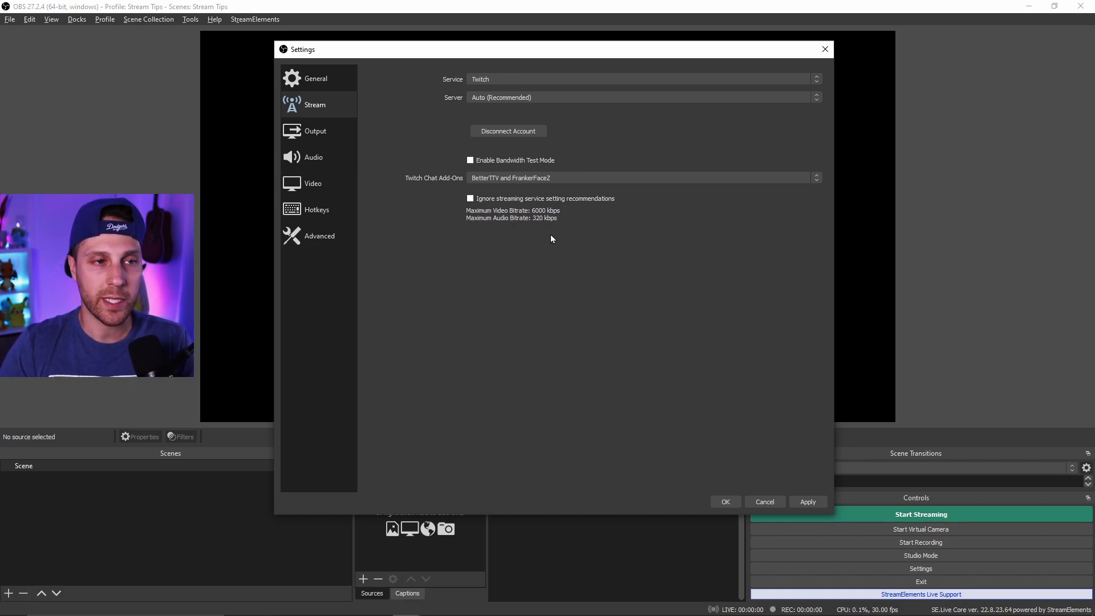
- Switch Output to Advanced mode and set the streaming encoder to NVIDIA NVENC H.264 (new)
{"action": "left_click", "coordinate": [322, 132]}
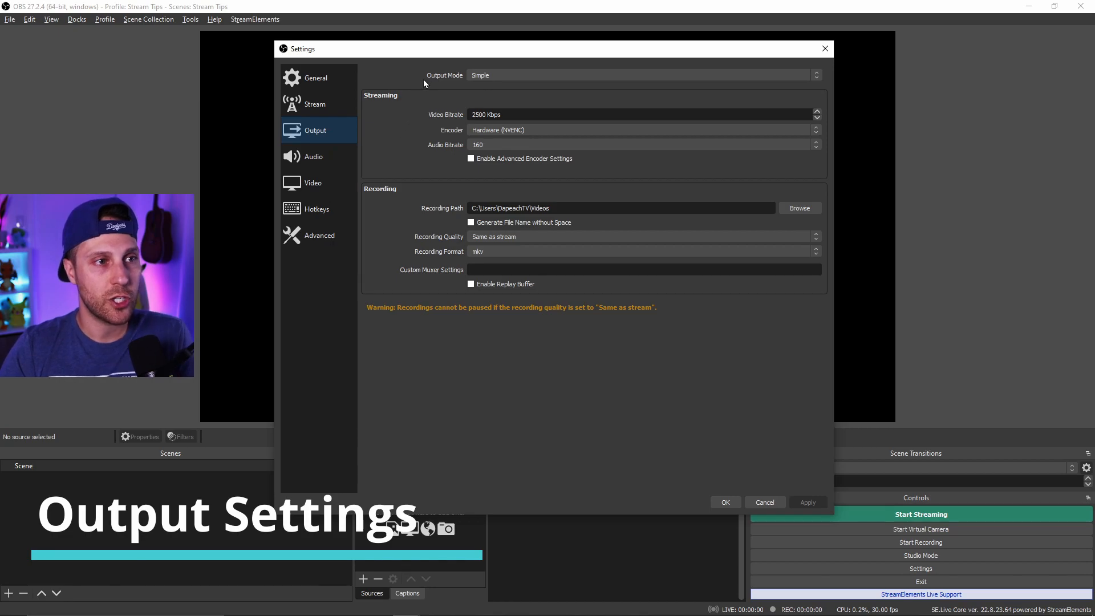
{"action": "left_click", "coordinate": [528, 76]}
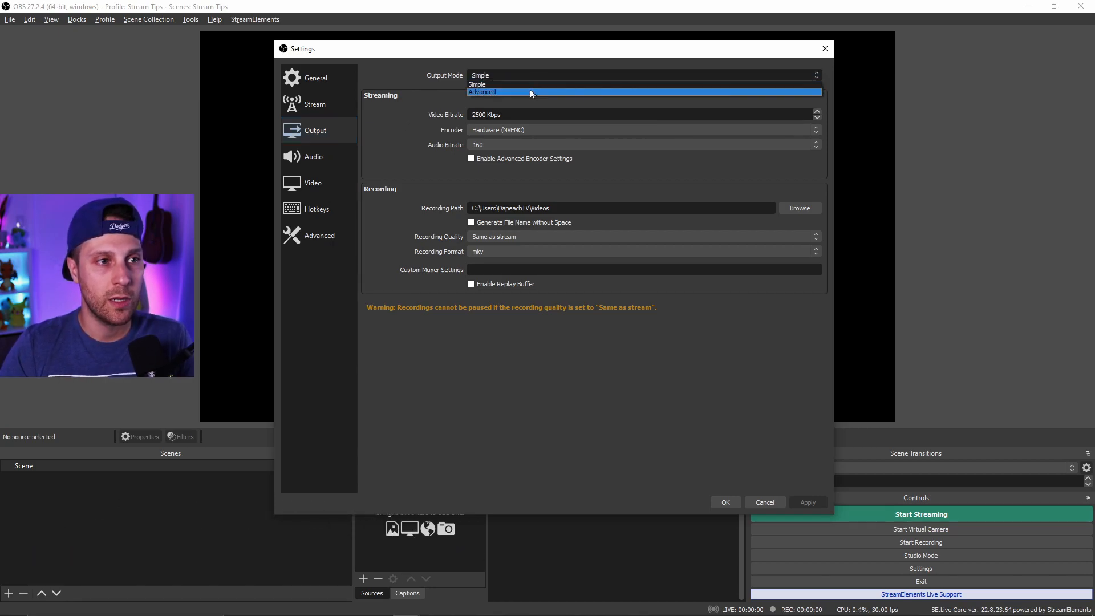
{"action": "left_click", "coordinate": [529, 92]}
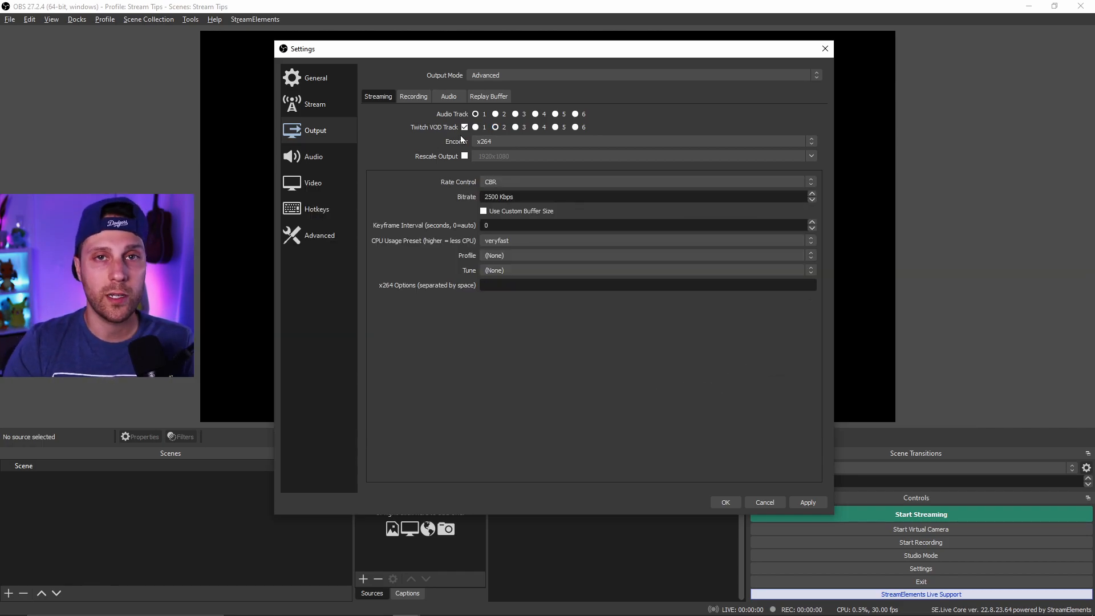
{"action": "left_click", "coordinate": [532, 141]}
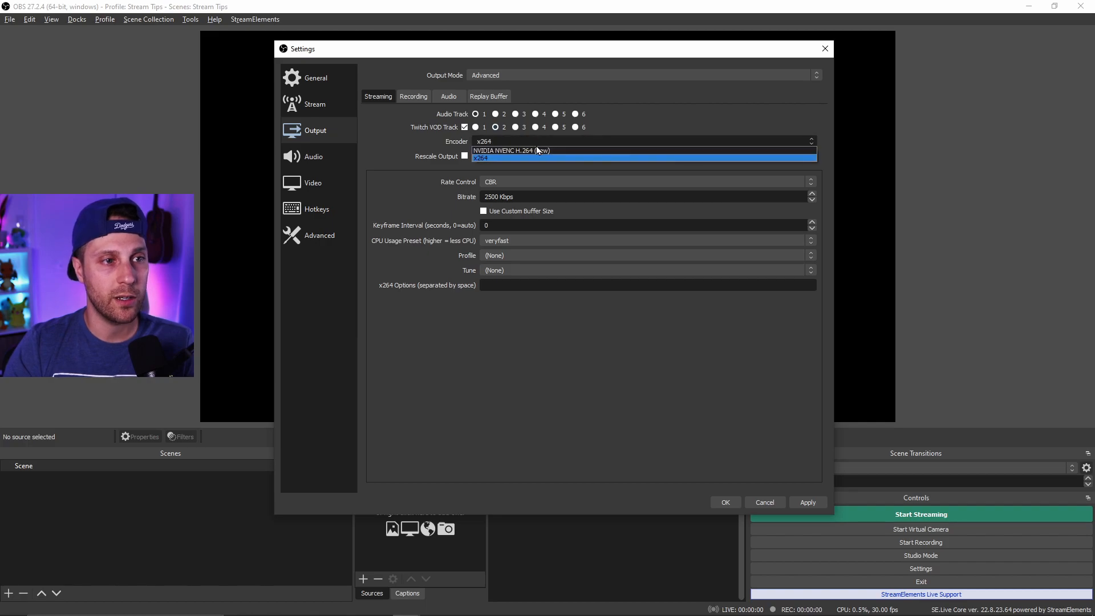
{"action": "left_click", "coordinate": [566, 150]}
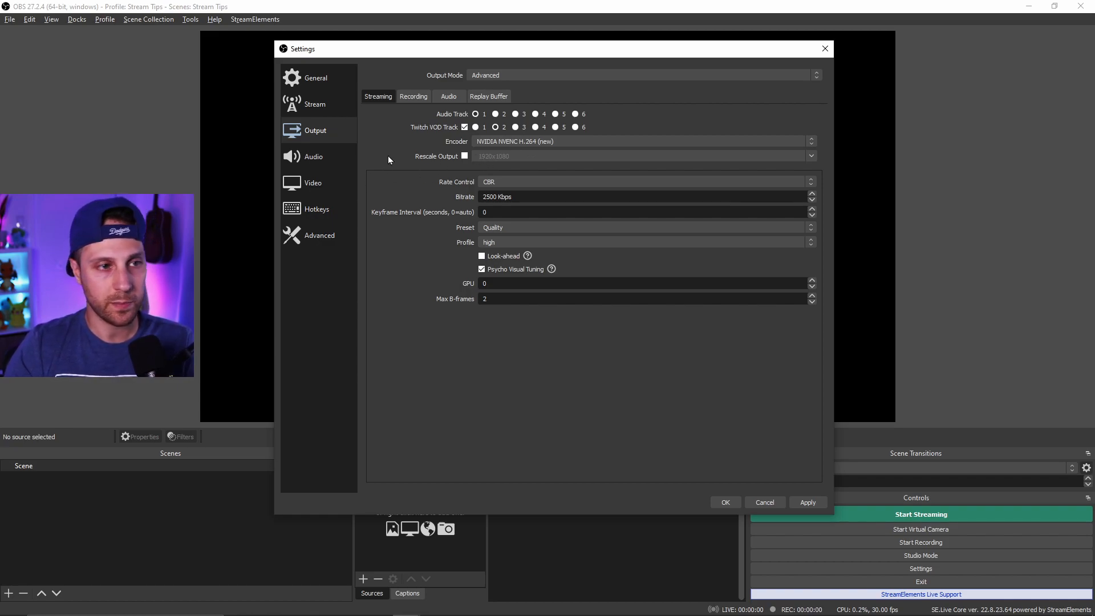
- Enable output rescaling and set the rescale resolution to 1280x720
{"action": "left_click", "coordinate": [464, 156]}
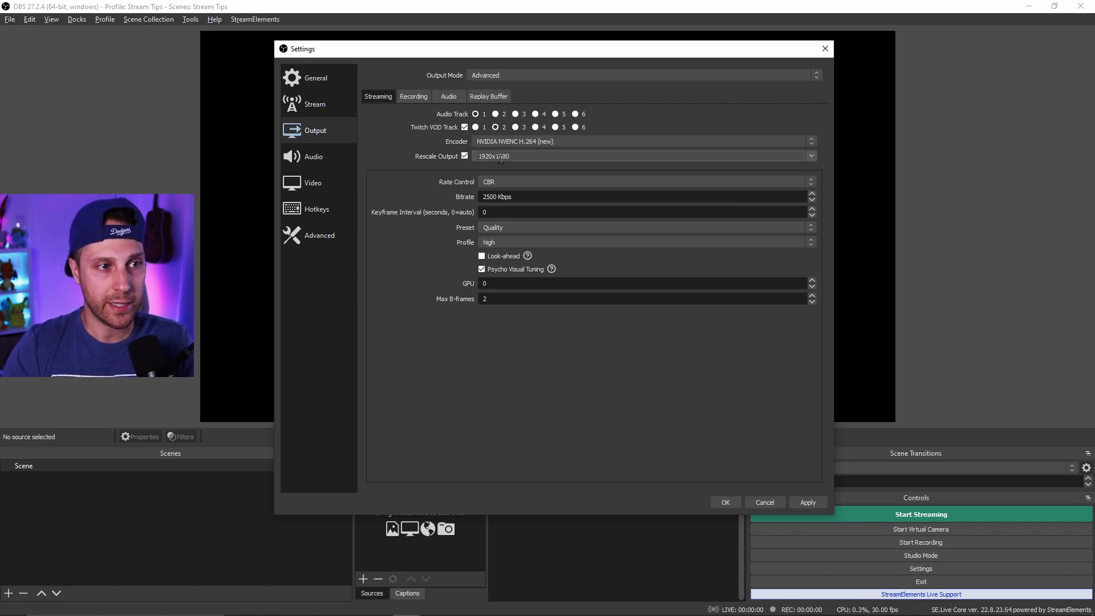
{"action": "left_click", "coordinate": [811, 156]}
{"action": "left_click", "coordinate": [501, 189]}
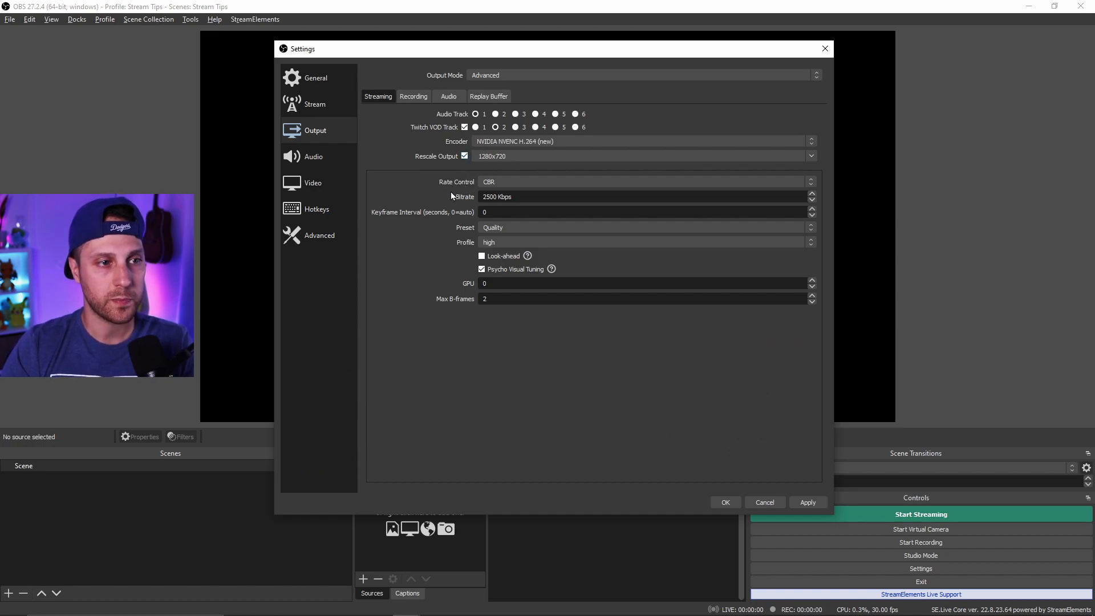
{"action": "left_click", "coordinate": [811, 156]}
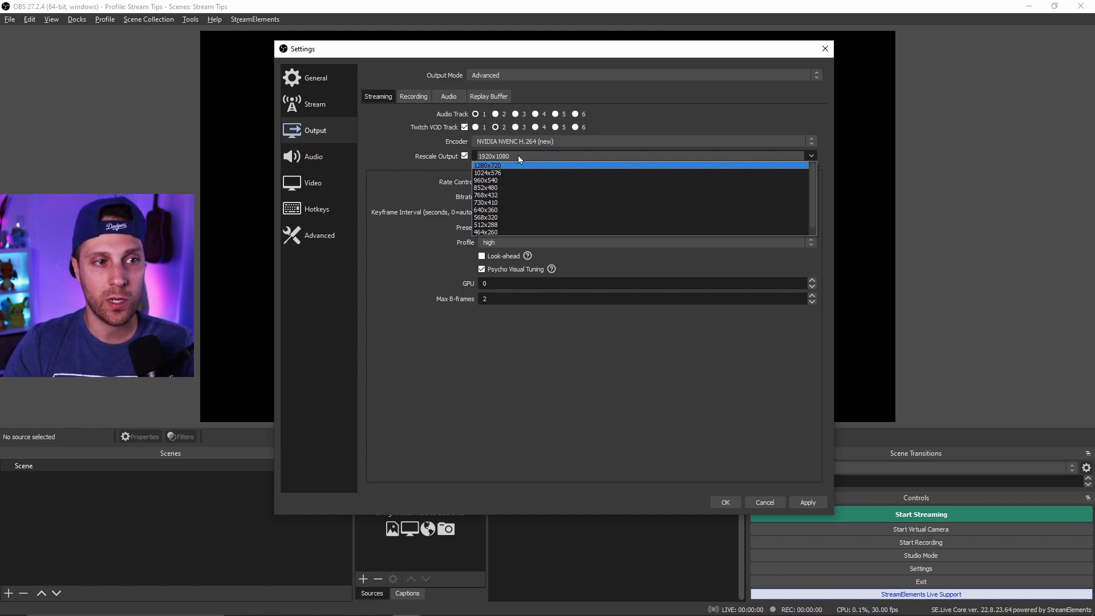
{"action": "left_click", "coordinate": [824, 154]}
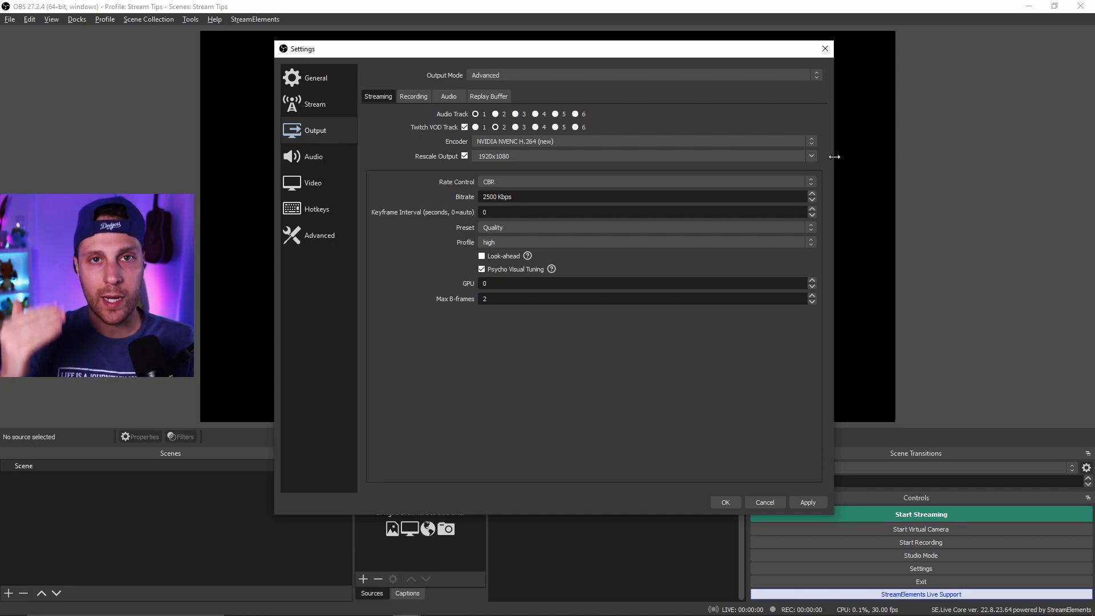
{"action": "left_click", "coordinate": [815, 160]}
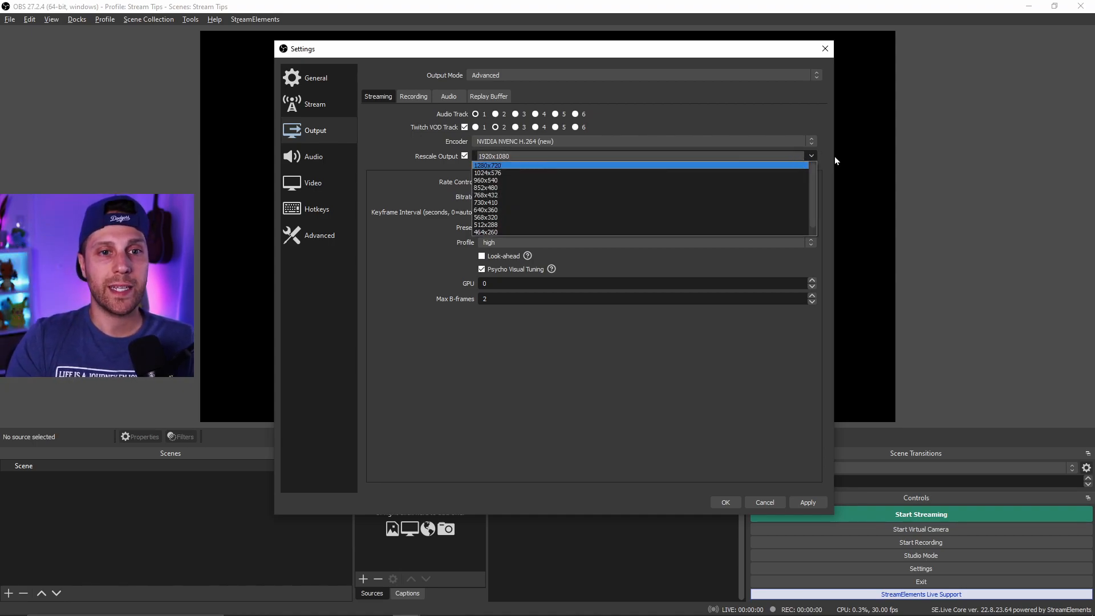
{"action": "left_click", "coordinate": [828, 157]}
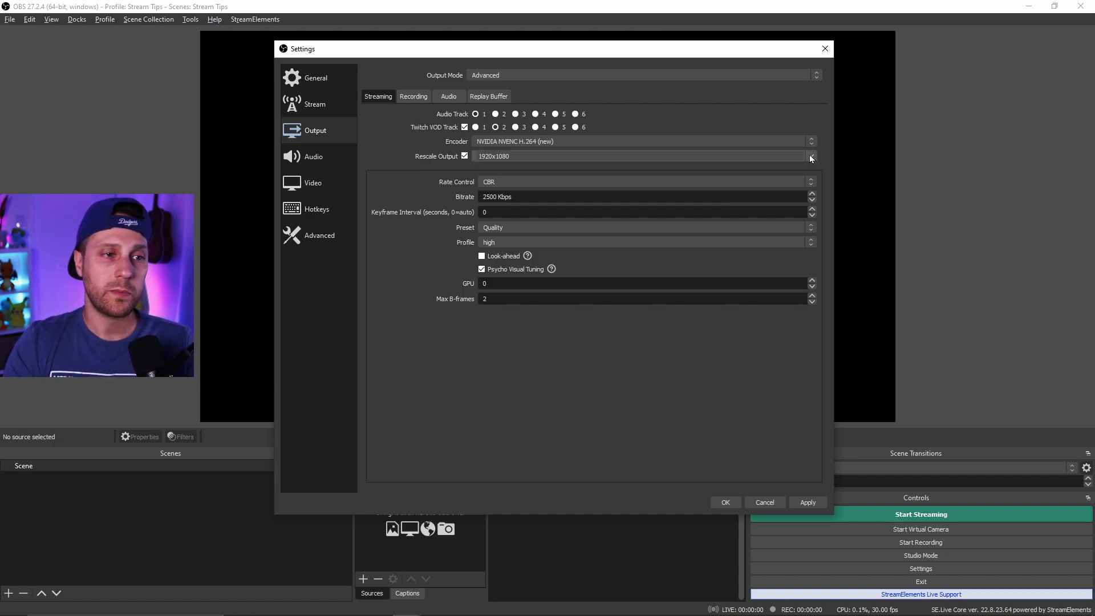
{"action": "left_click", "coordinate": [811, 156]}
{"action": "left_click", "coordinate": [511, 166]}
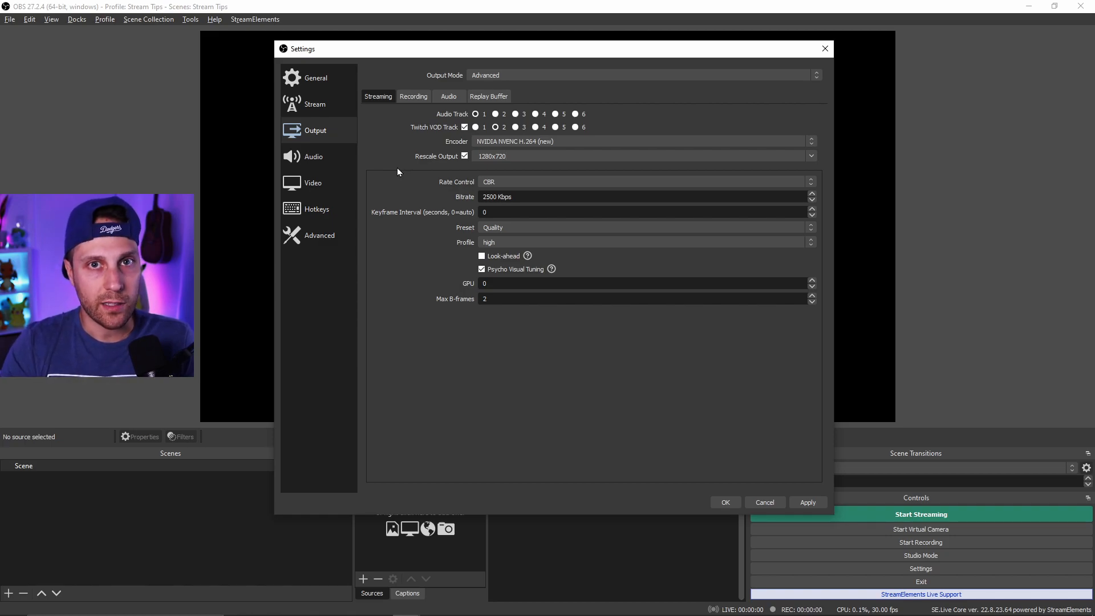
- Switch Rate Control to VBR and back to CBR
{"action": "left_click", "coordinate": [811, 156]}
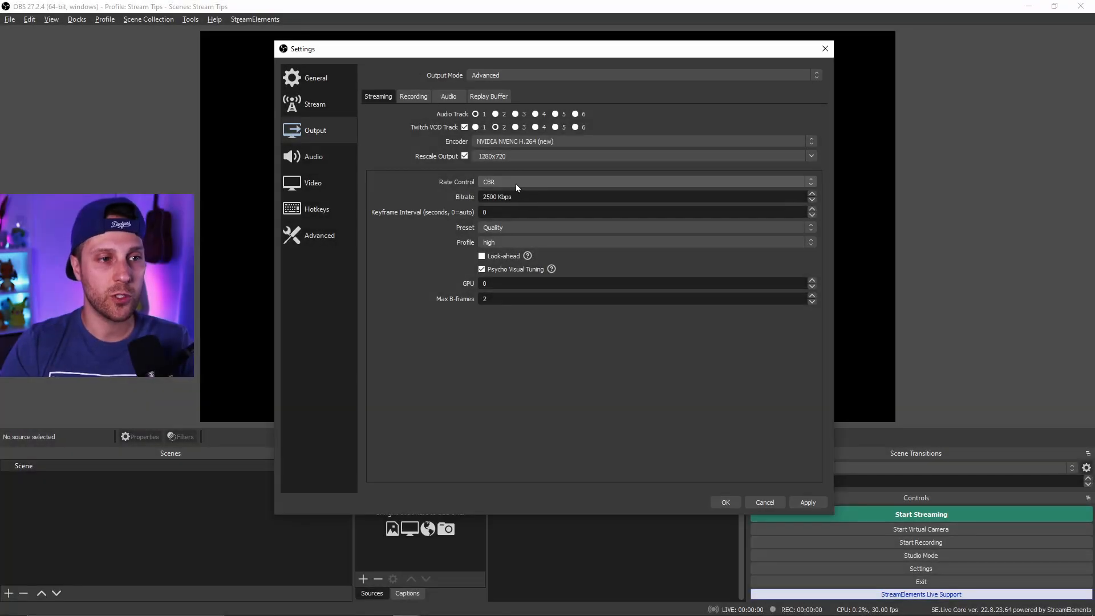
{"action": "left_click", "coordinate": [516, 184]}
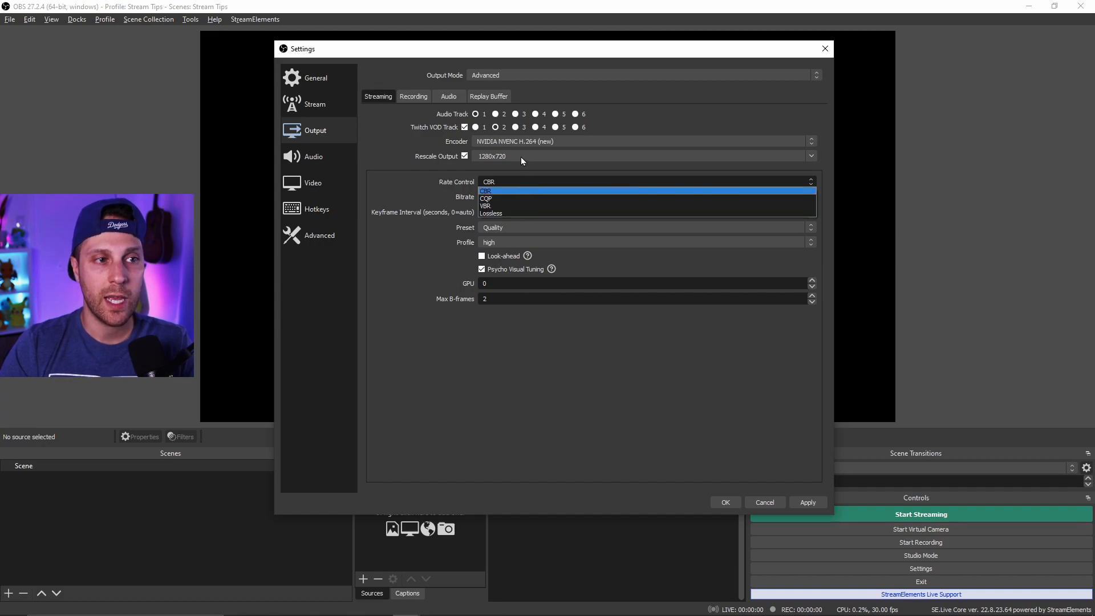
{"action": "left_click", "coordinate": [518, 206]}
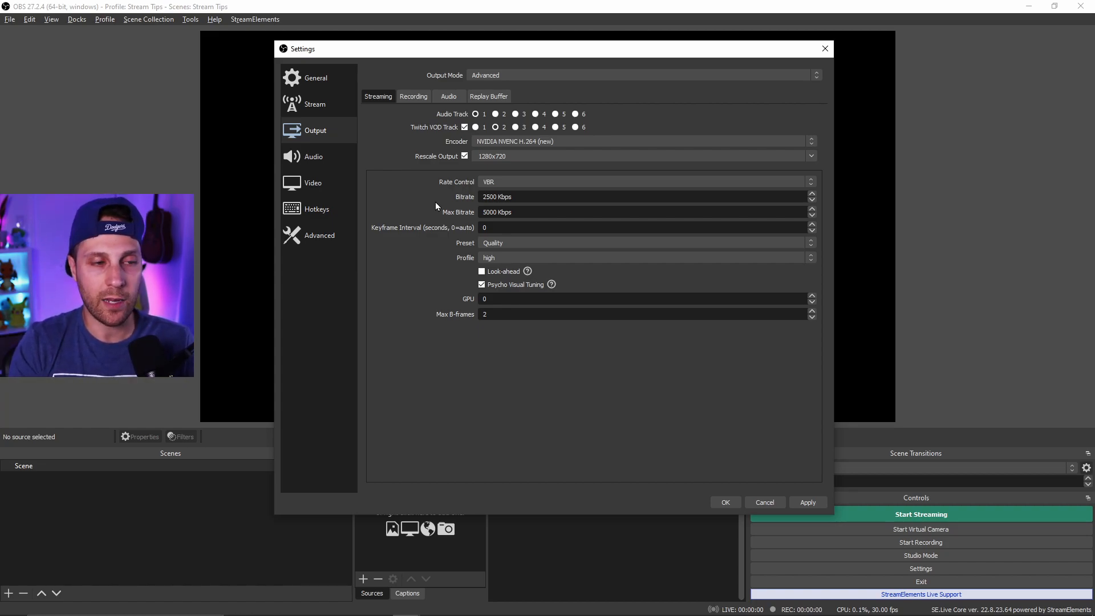
{"action": "left_click", "coordinate": [516, 183]}
{"action": "left_click", "coordinate": [513, 195]}
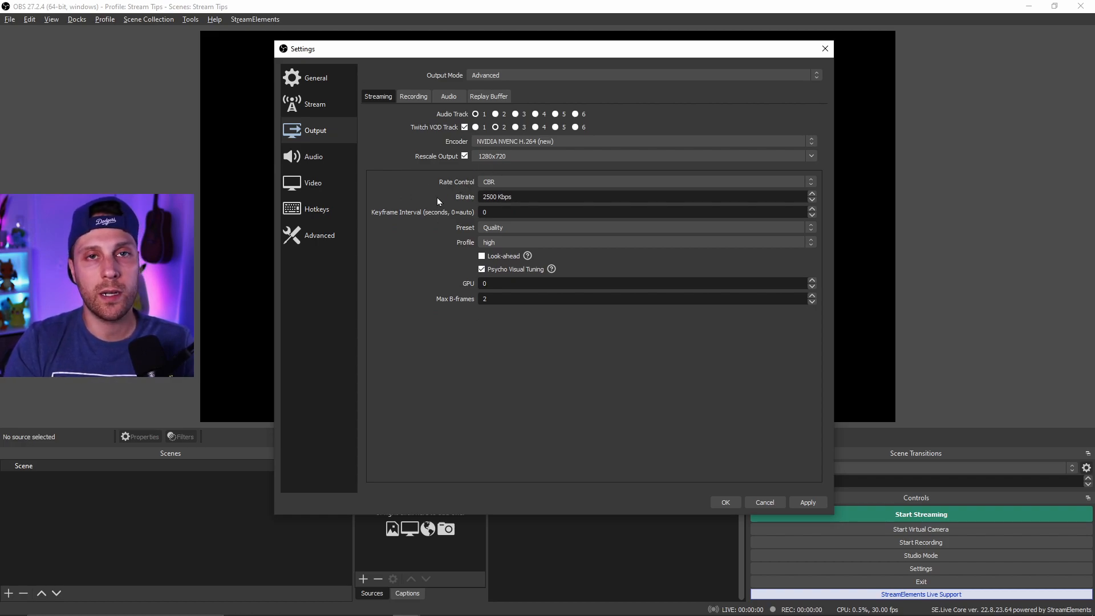
- Set Rate Control to CQP
{"action": "left_click", "coordinate": [524, 183]}
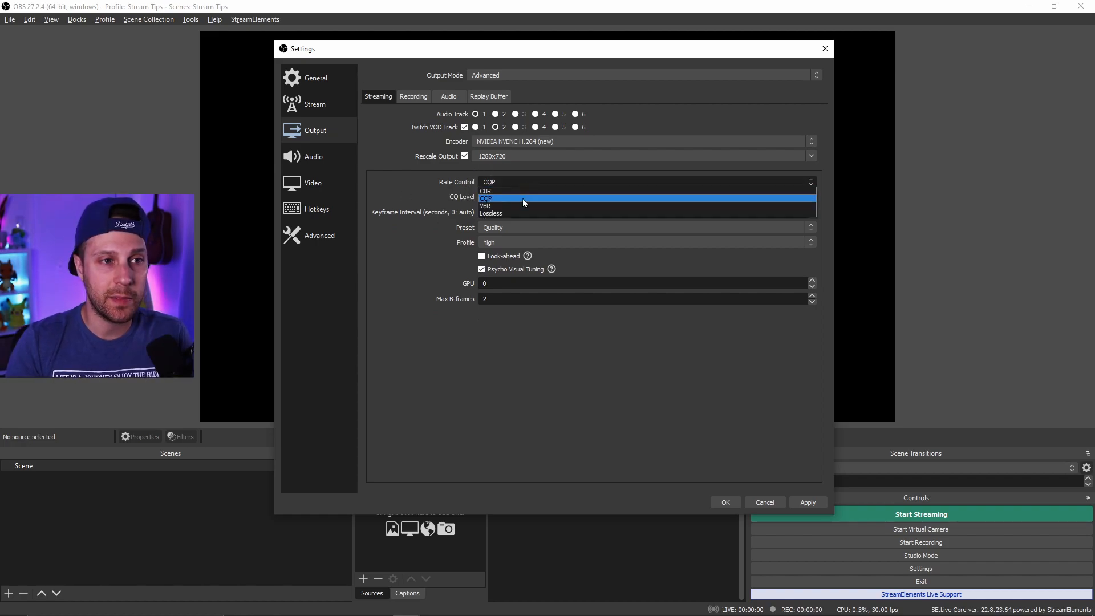
{"action": "left_click", "coordinate": [523, 199]}
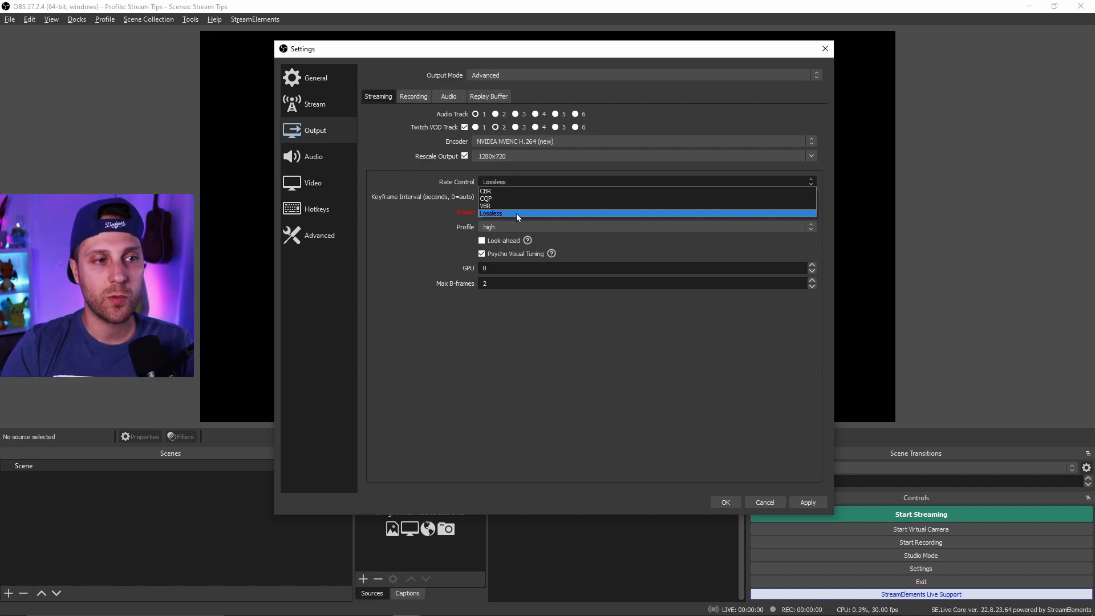
{"action": "left_click", "coordinate": [525, 203]}
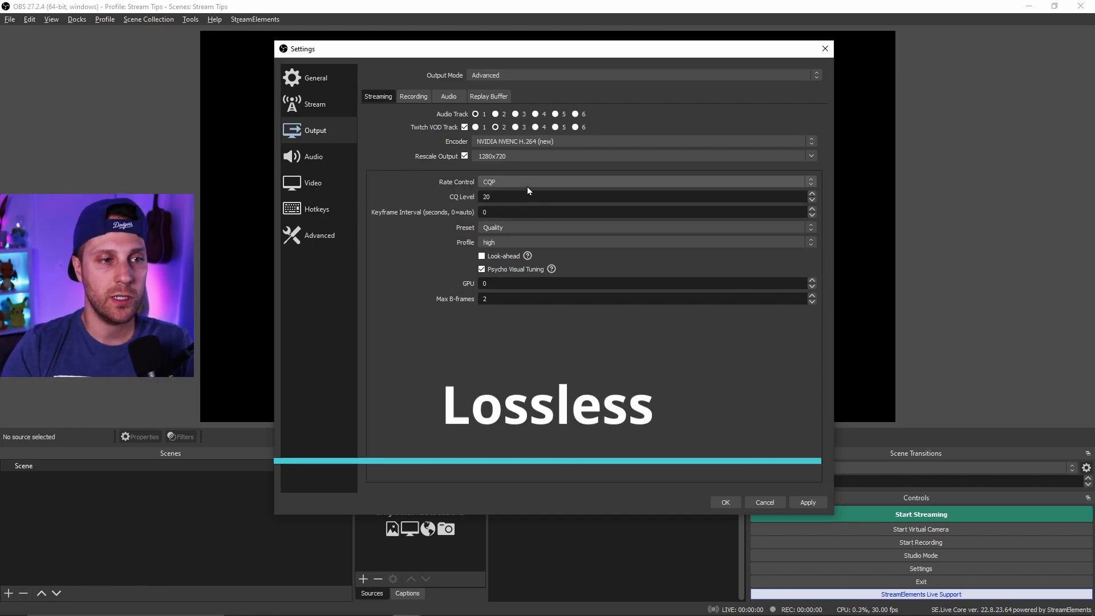
- Switch Rate Control to Lossless and back to CBR
{"action": "left_click", "coordinate": [528, 182]}
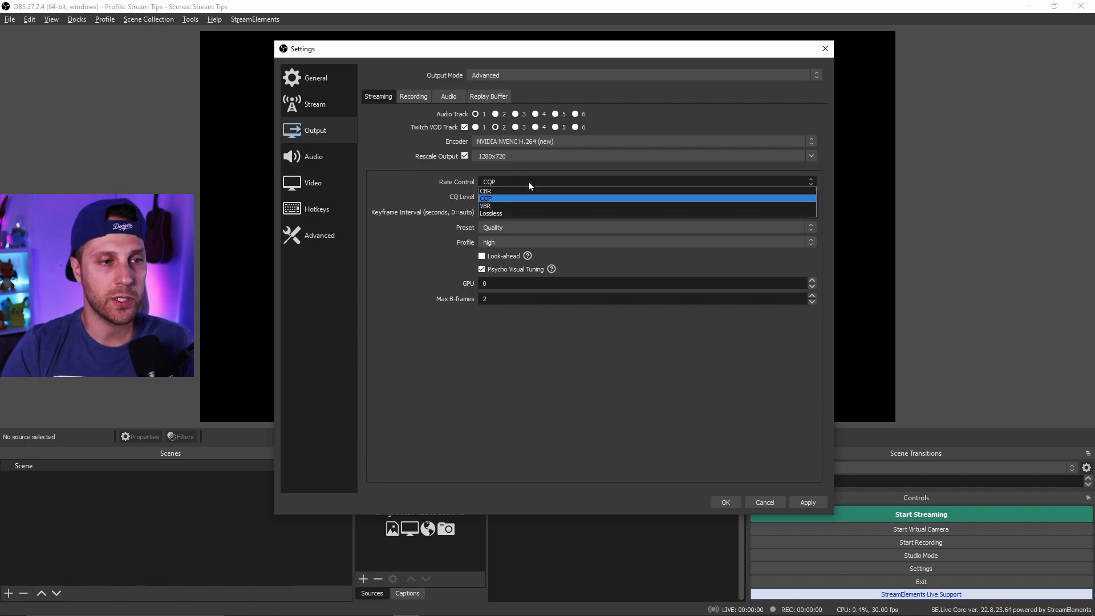
{"action": "left_click", "coordinate": [521, 215]}
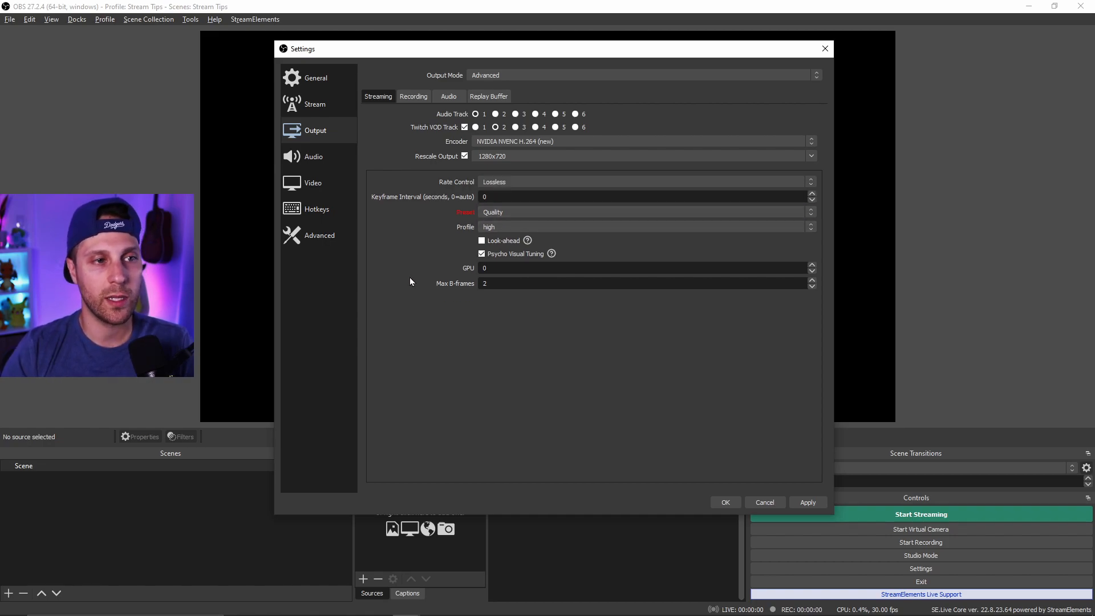
{"action": "left_click", "coordinate": [522, 183]}
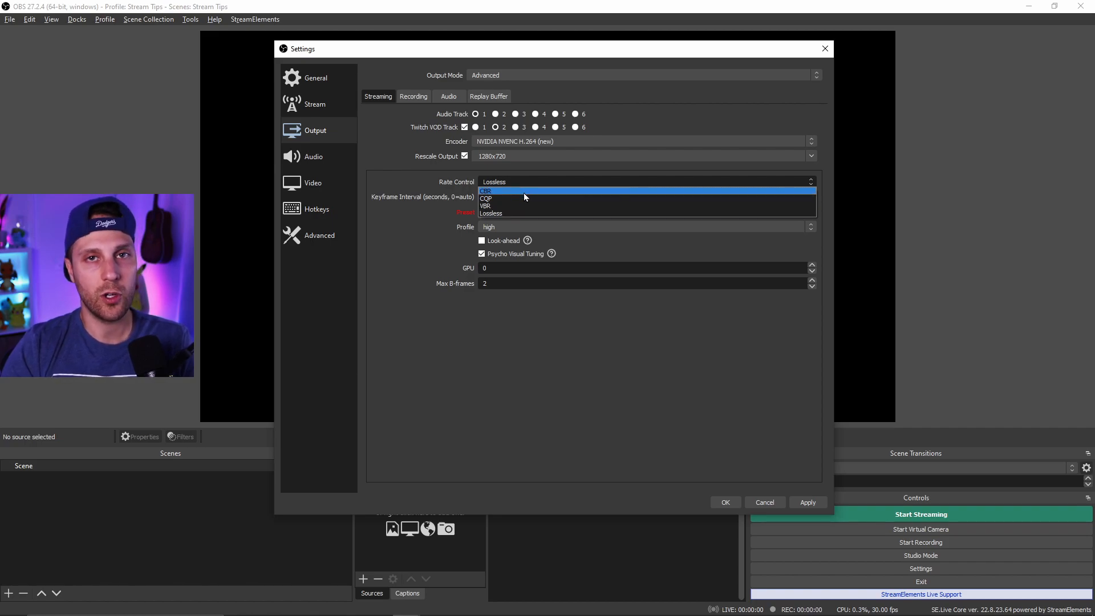
{"action": "left_click", "coordinate": [524, 193]}
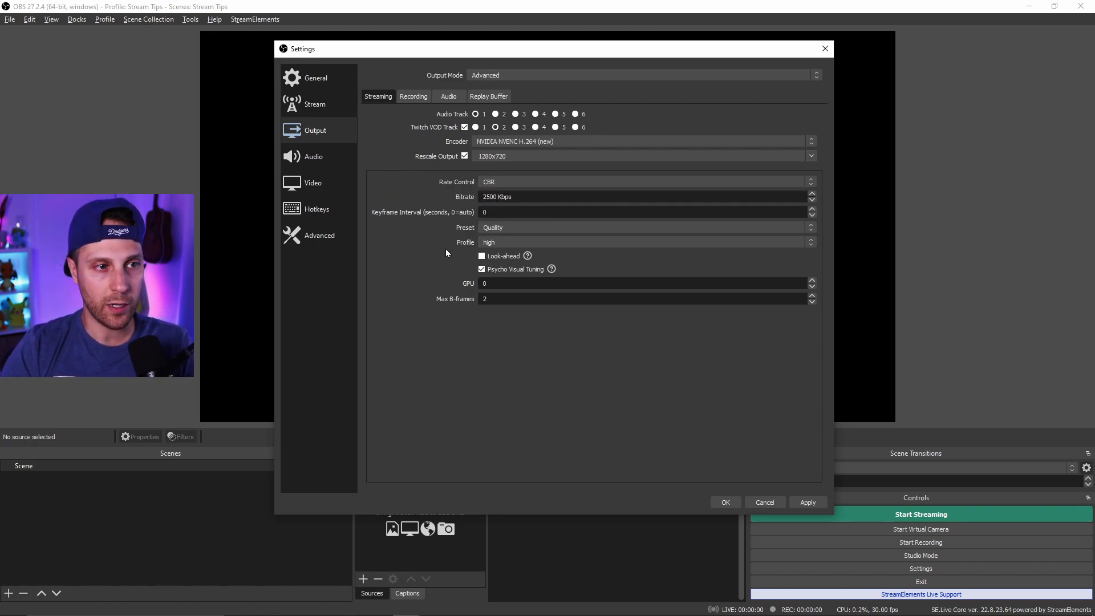
- Switch the encoder to x264 and select CRF as its rate control
{"action": "scroll", "coordinate": [505, 142], "scroll_direction": "down", "scroll_amount": 1}
{"action": "left_click", "coordinate": [505, 143]}
{"action": "left_click", "coordinate": [505, 158]}
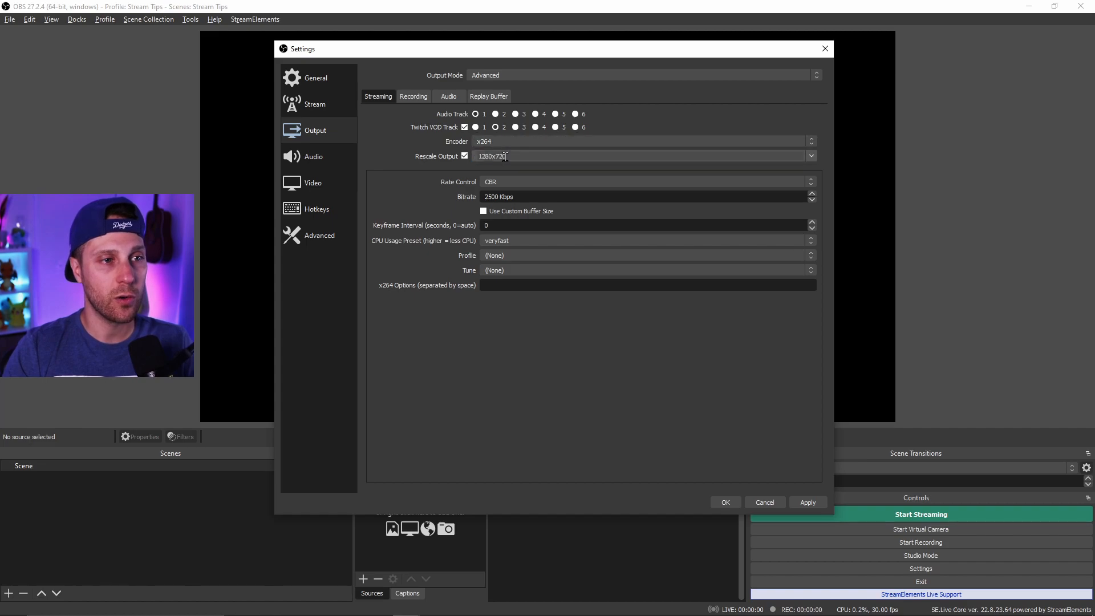
{"action": "left_click", "coordinate": [514, 183]}
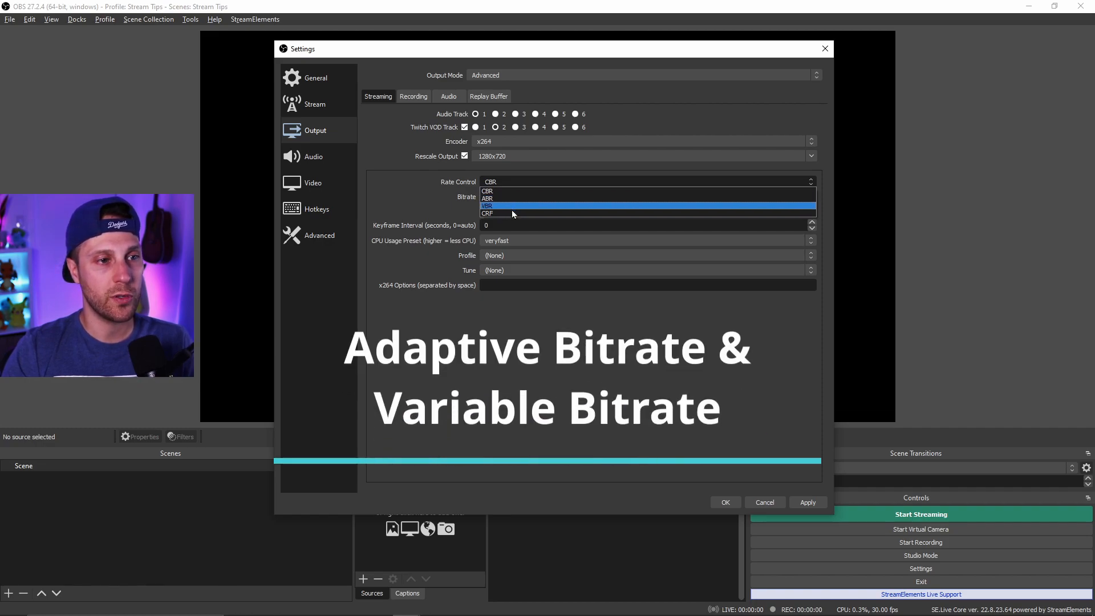
{"action": "left_click", "coordinate": [511, 213]}
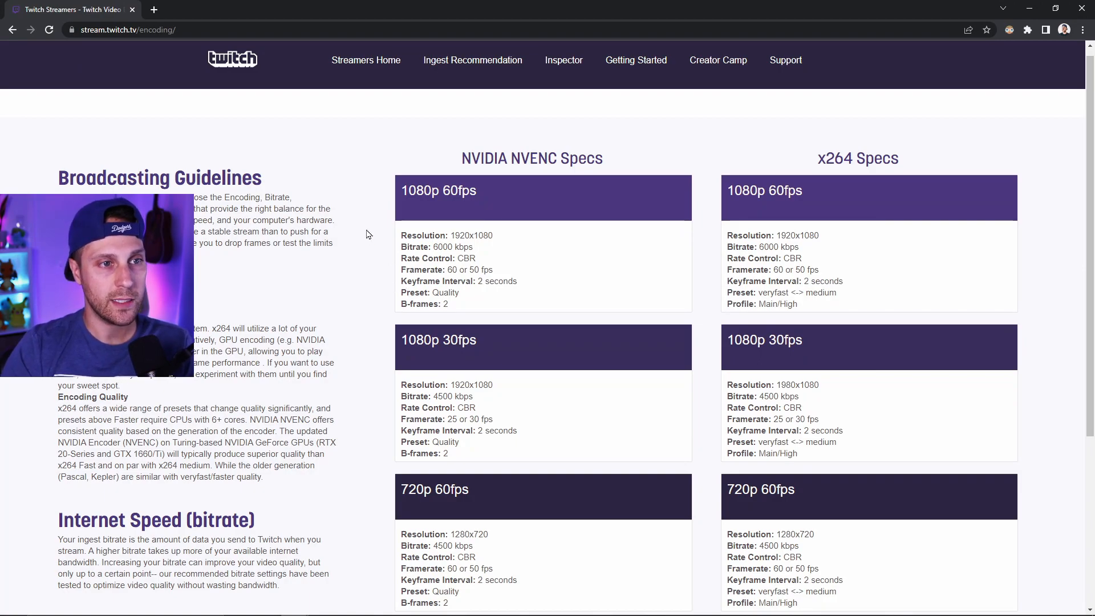
- In the browser, review Twitch's recommended NVIDIA NVENC encoding specs, especially the 720p 60fps bitrate
{"action": "left_click_drag", "start_coordinate": [463, 159], "coordinate": [610, 167]}
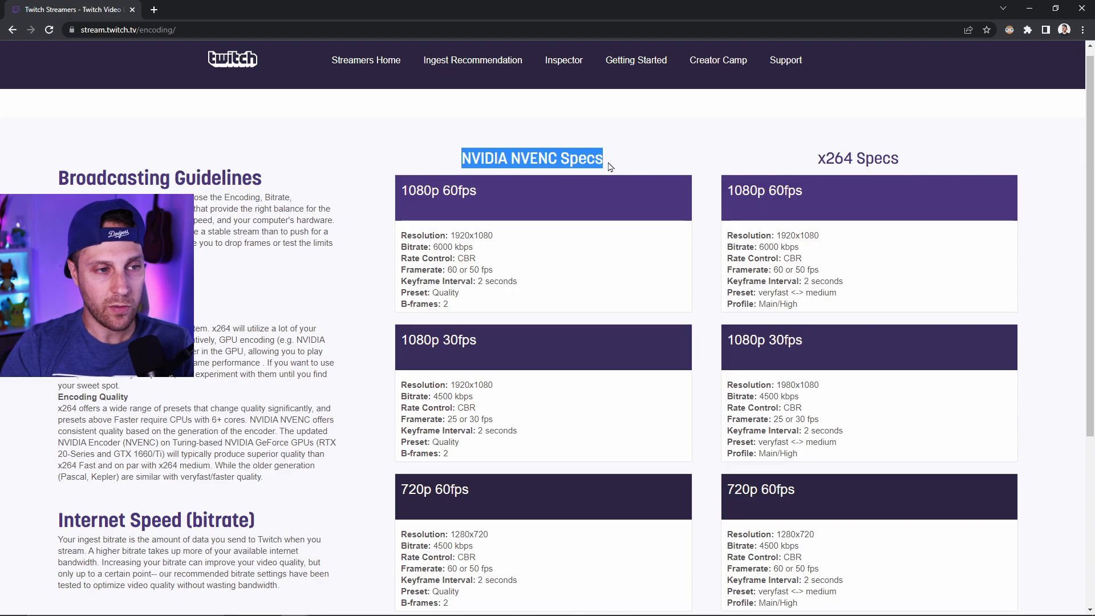
{"action": "left_click_drag", "start_coordinate": [402, 192], "coordinate": [494, 197]}
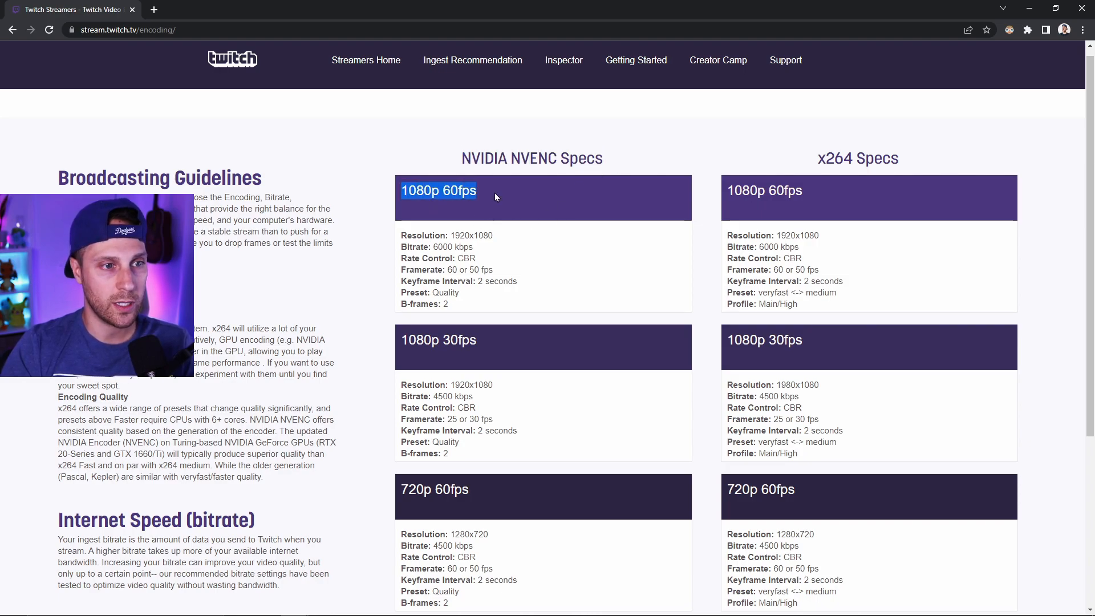
{"action": "left_click_drag", "start_coordinate": [402, 193], "coordinate": [484, 188]}
{"action": "left_click_drag", "start_coordinate": [450, 235], "coordinate": [425, 269]}
{"action": "left_click_drag", "start_coordinate": [401, 304], "coordinate": [434, 305]}
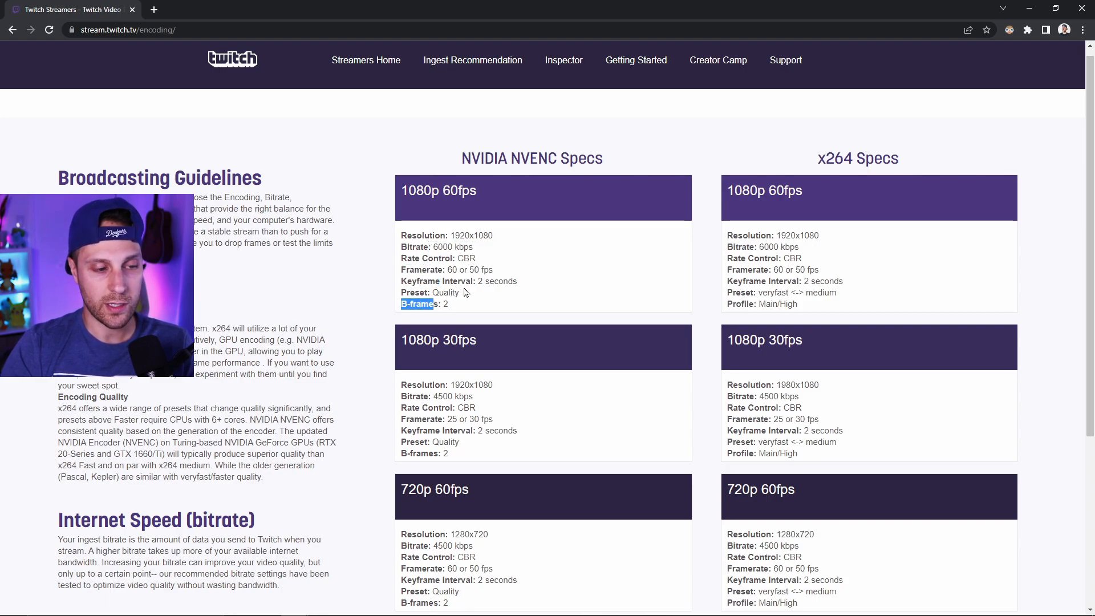
{"action": "scroll", "coordinate": [465, 292], "scroll_direction": "down", "scroll_amount": 2}
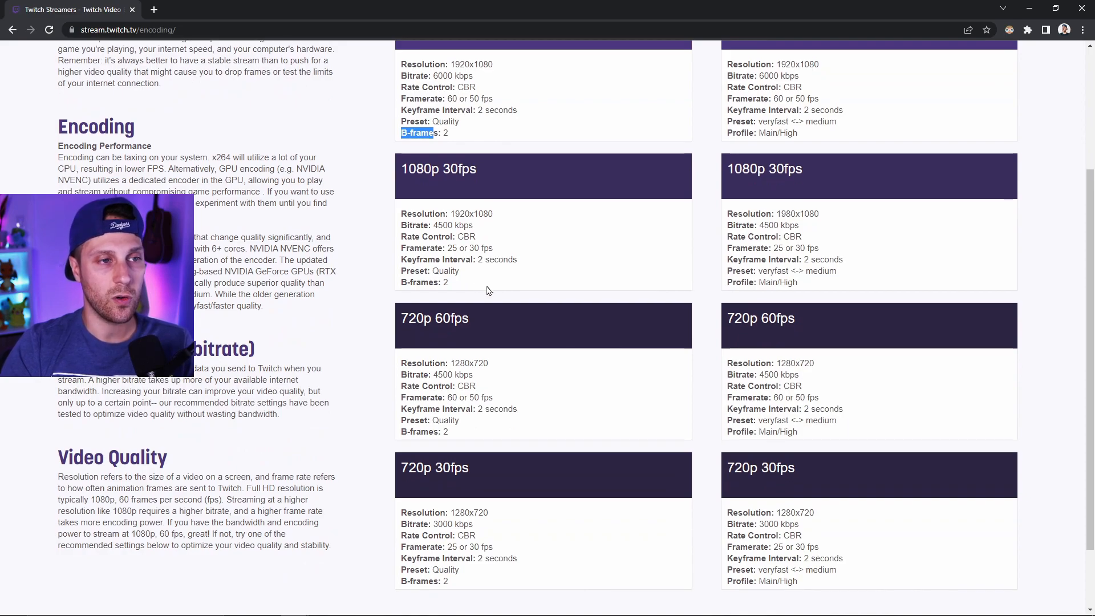
{"action": "scroll", "coordinate": [501, 295], "scroll_direction": "down", "scroll_amount": 2}
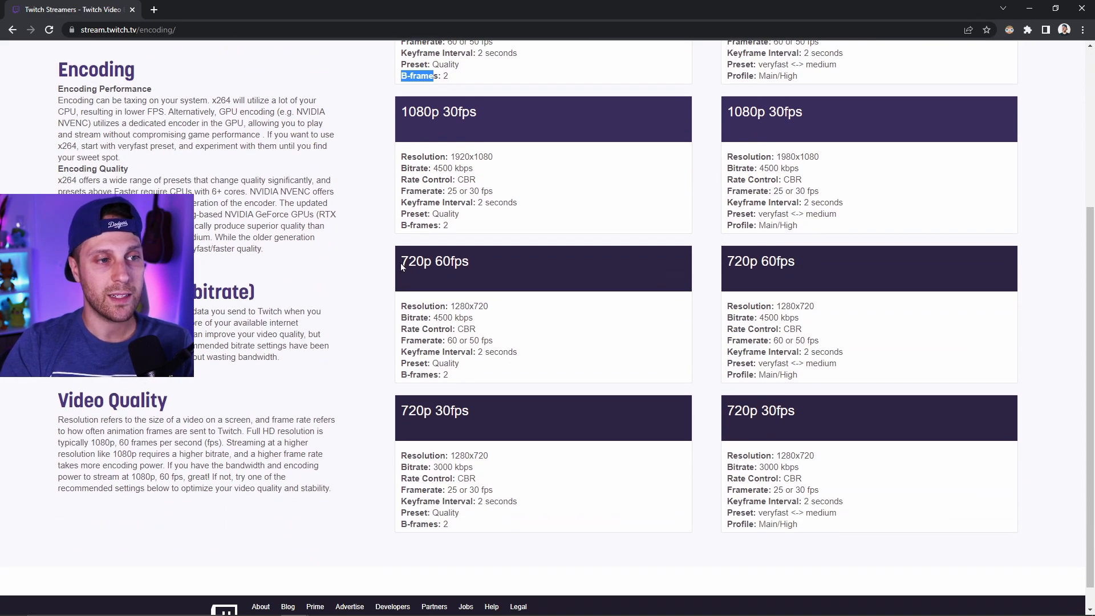
{"action": "left_click_drag", "start_coordinate": [401, 261], "coordinate": [488, 265]}
{"action": "left_click_drag", "start_coordinate": [433, 317], "coordinate": [492, 323]}
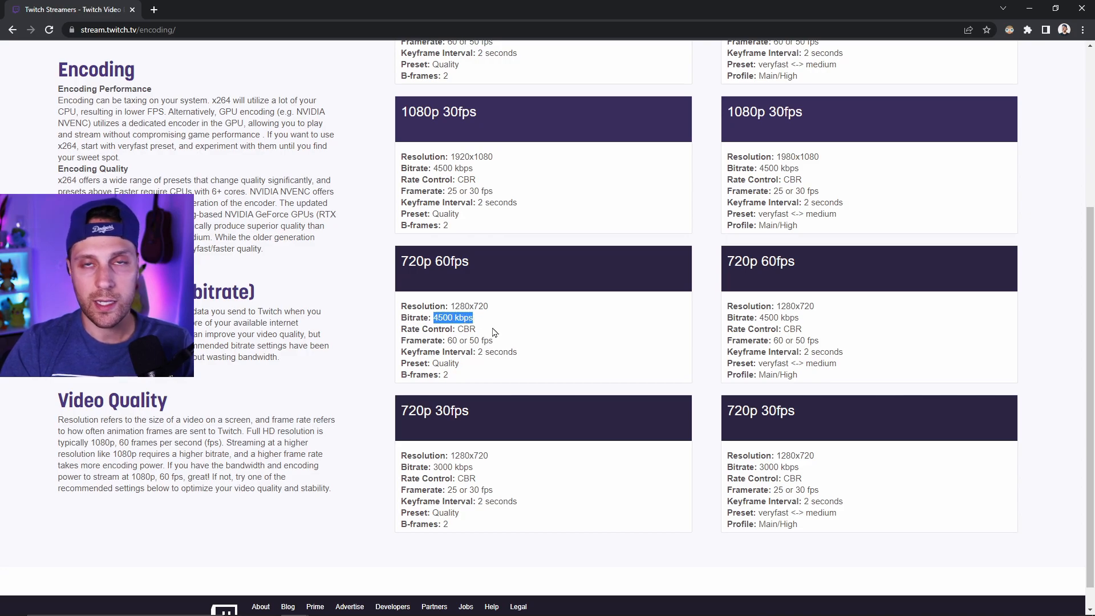
{"action": "left_click", "coordinate": [506, 325]}
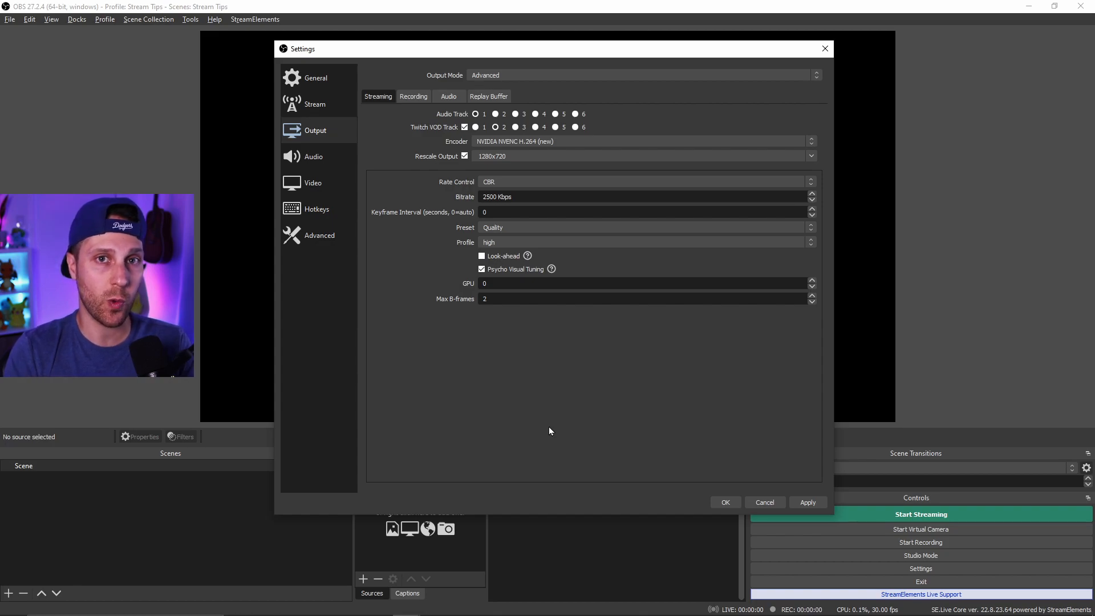
- Set the streaming bitrate to 5000 Kbps after briefly trying 6000 Kbps
{"action": "double_click", "coordinate": [491, 197]}
{"action": "type", "text": "5000"}
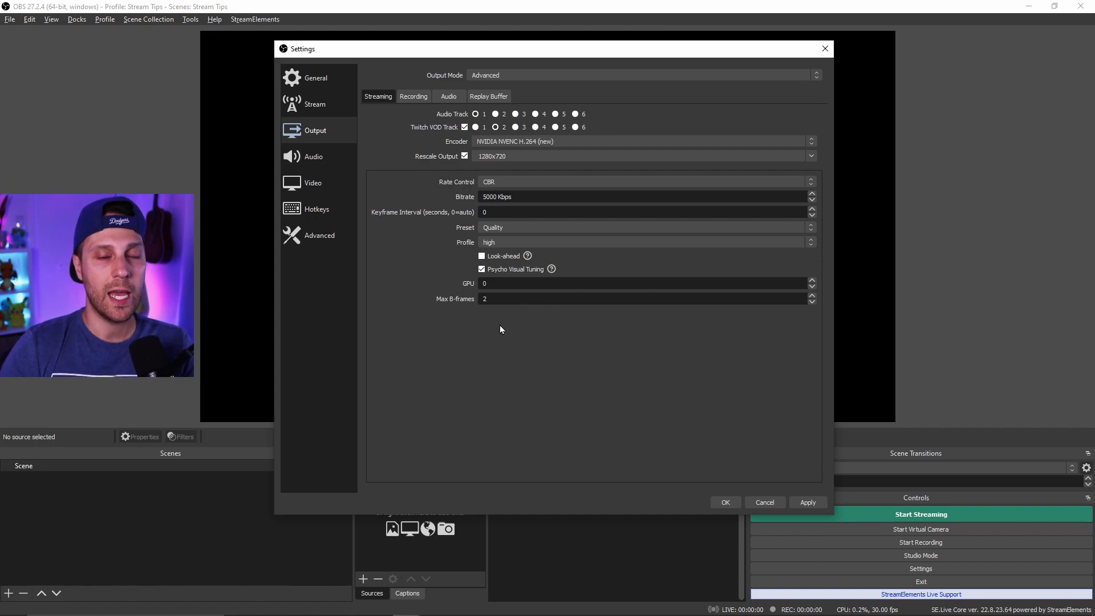
{"action": "left_click", "coordinate": [487, 197]}
{"action": "key", "text": "BackSpace"}
{"action": "type", "text": "6"}
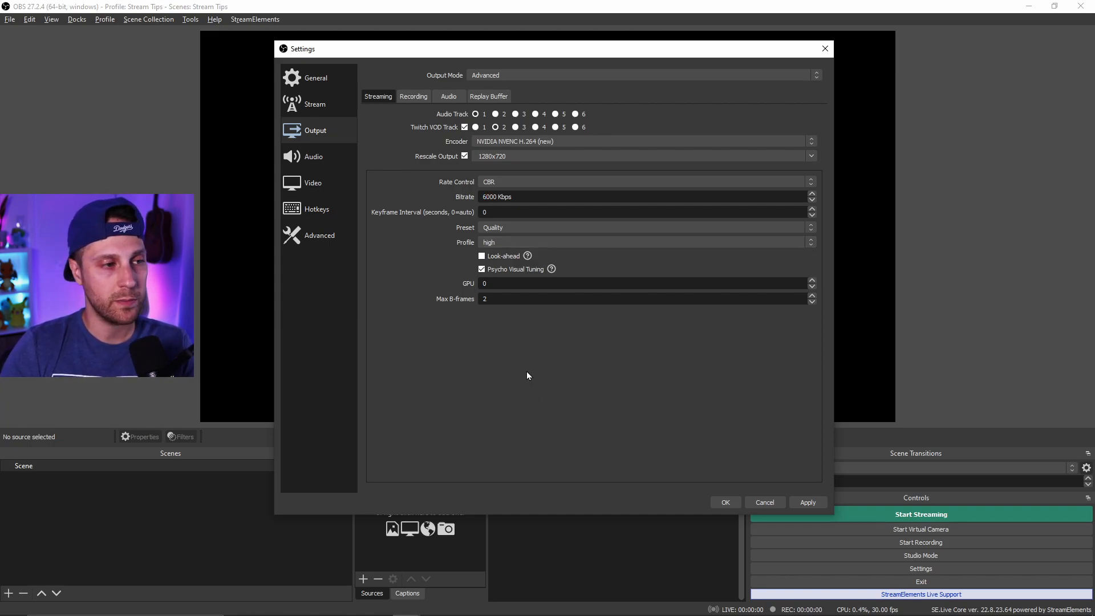
{"action": "left_click", "coordinate": [317, 113]}
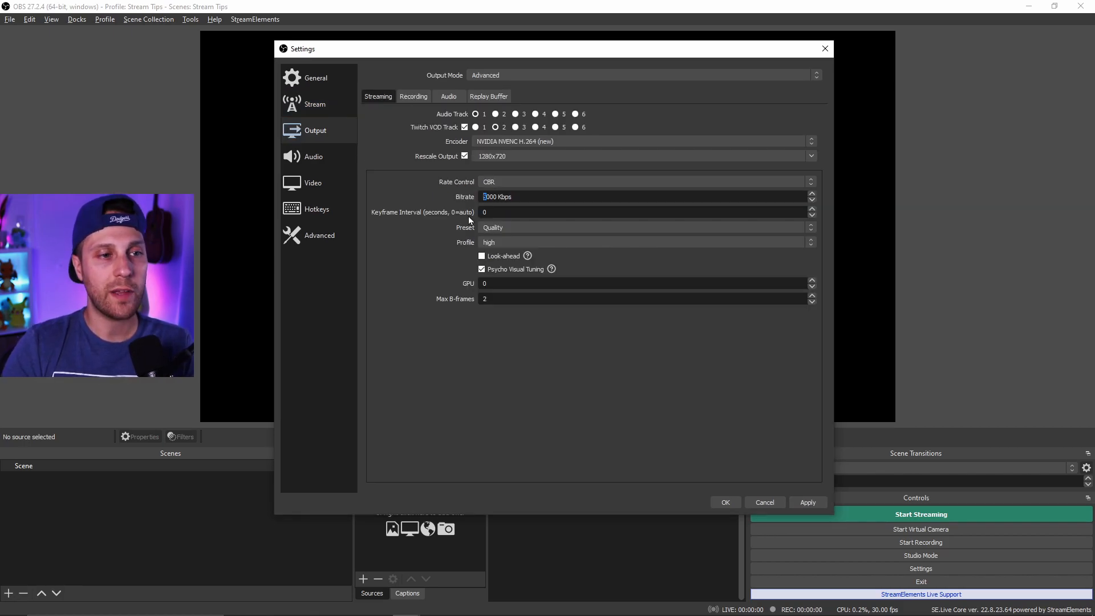
{"action": "left_click", "coordinate": [518, 157]}
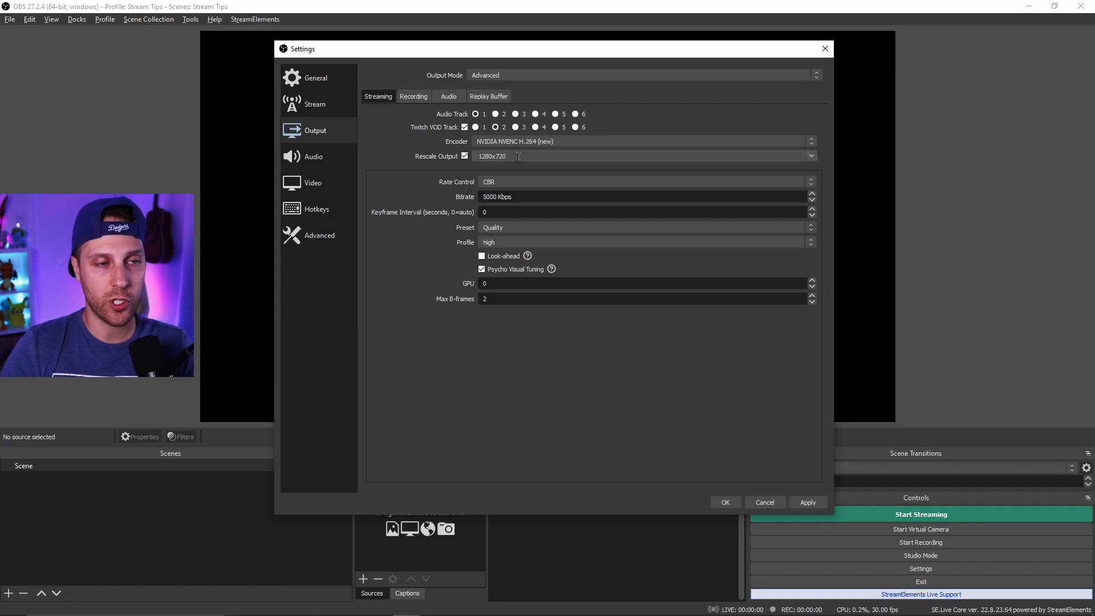
{"action": "left_click_drag", "start_coordinate": [512, 197], "coordinate": [479, 197]}
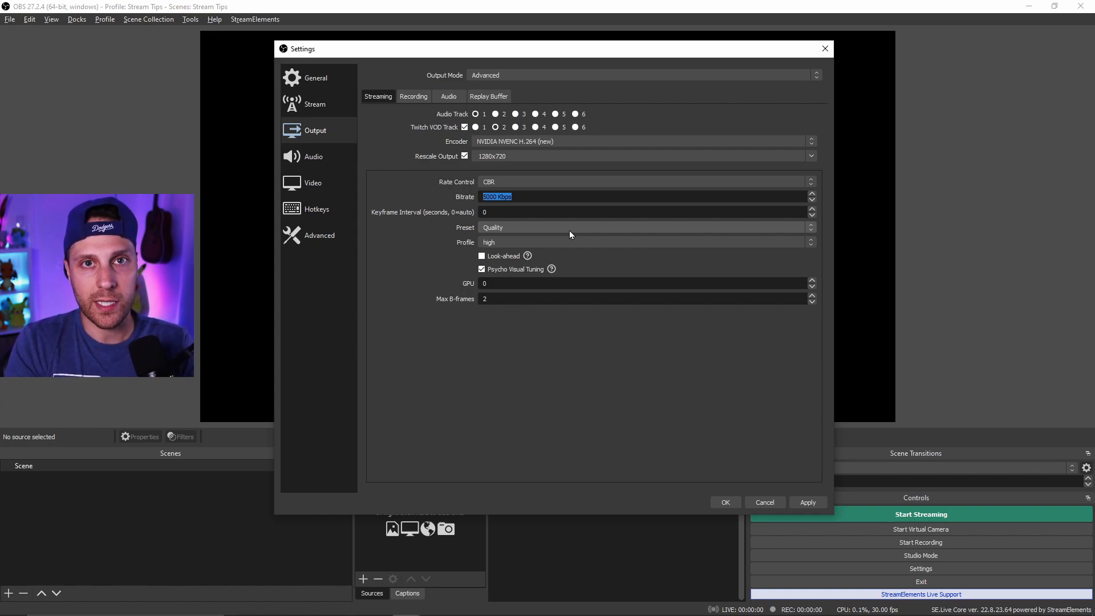
{"action": "left_click", "coordinate": [385, 222]}
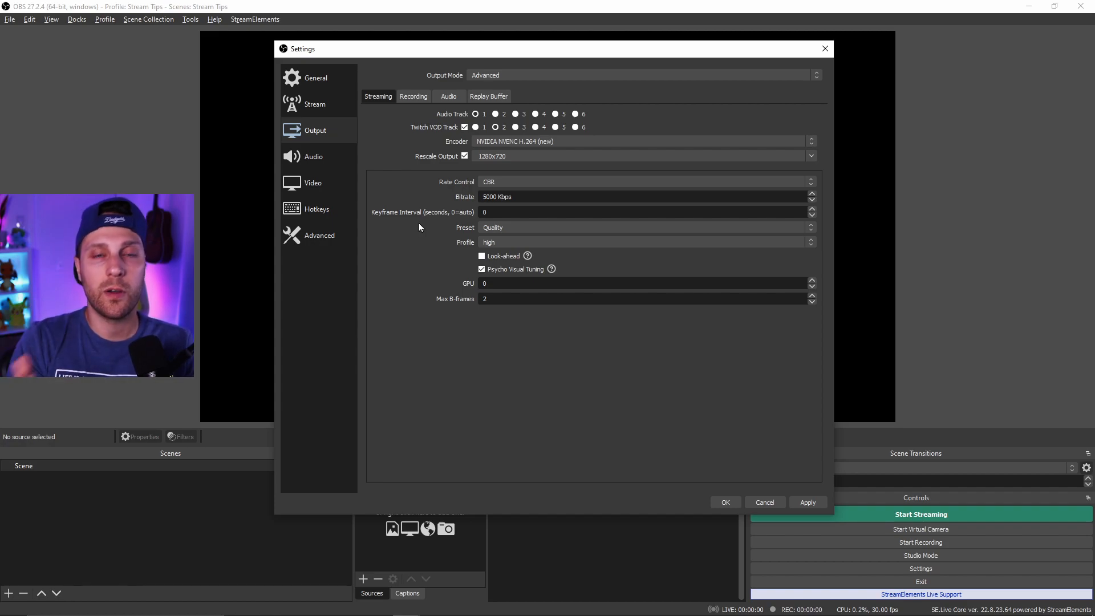
- Set the keyframe interval to 2 seconds
{"action": "double_click", "coordinate": [497, 212]}
{"action": "type", "text": "2"}
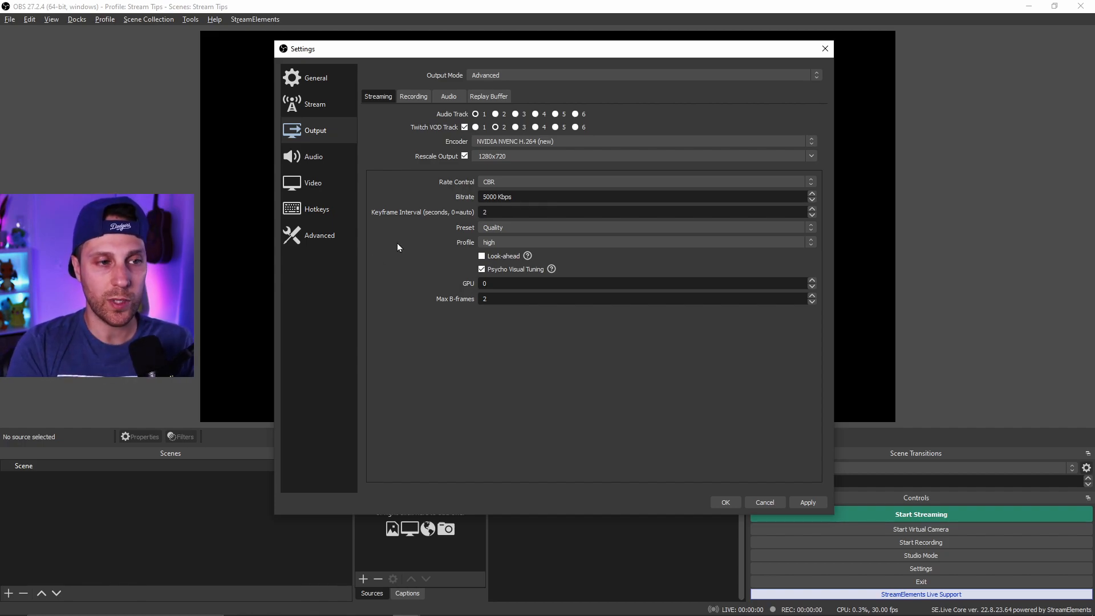
{"action": "left_click", "coordinate": [504, 211]}
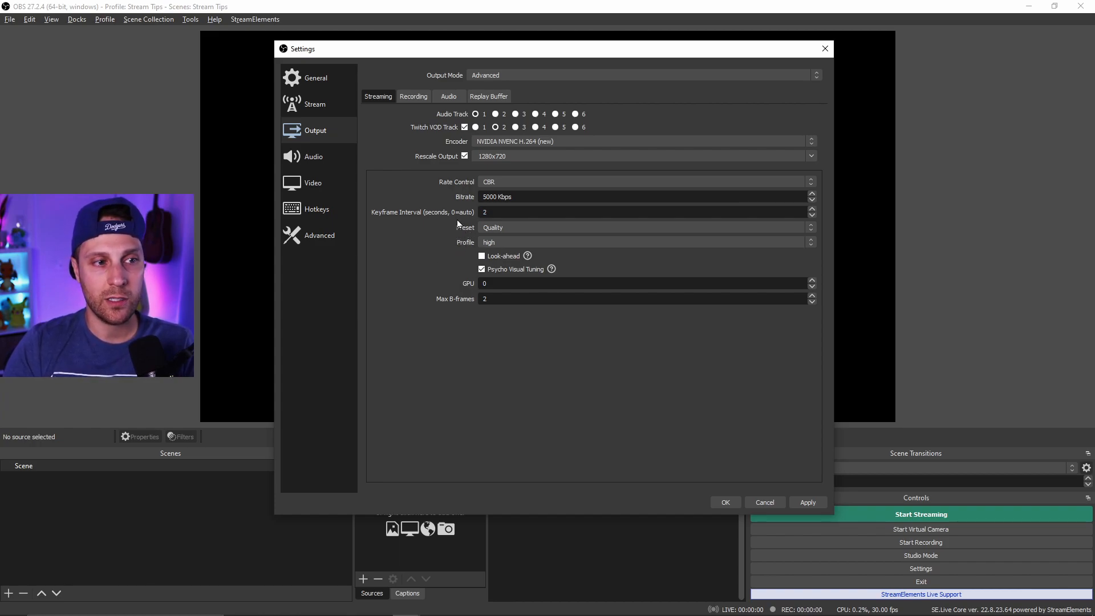
- Set the encoder Preset to Quality
{"action": "left_click", "coordinate": [542, 227]}
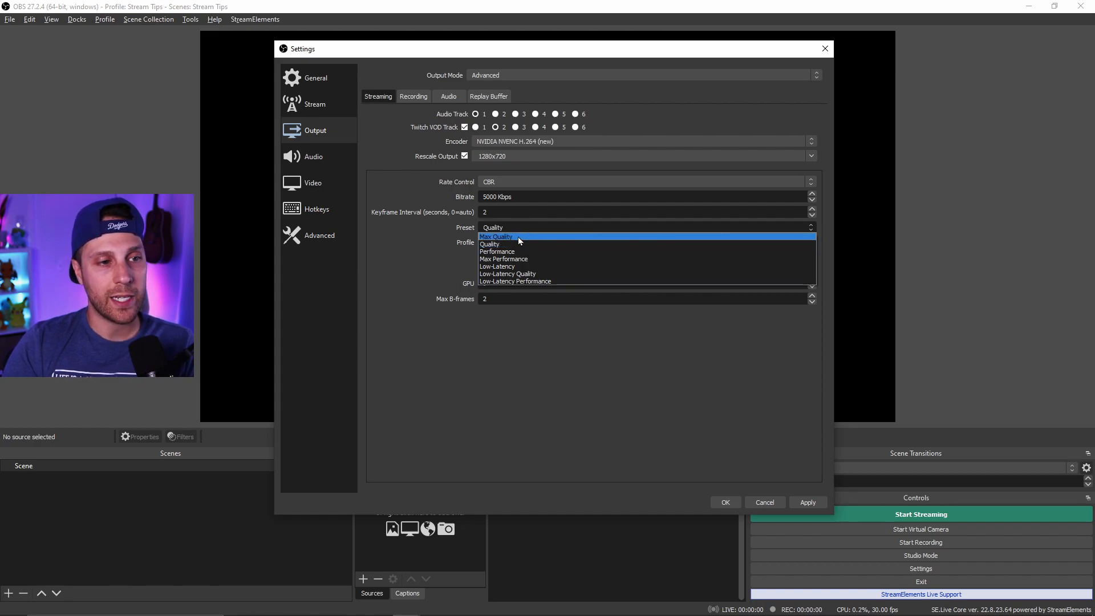
{"action": "left_click", "coordinate": [415, 230]}
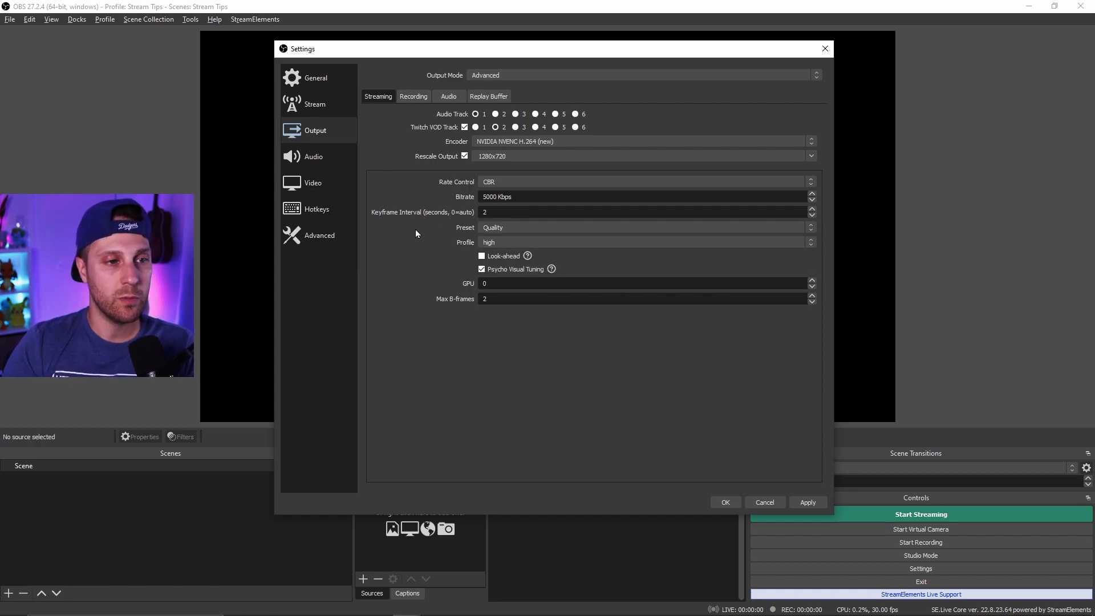
{"action": "left_click", "coordinate": [542, 227]}
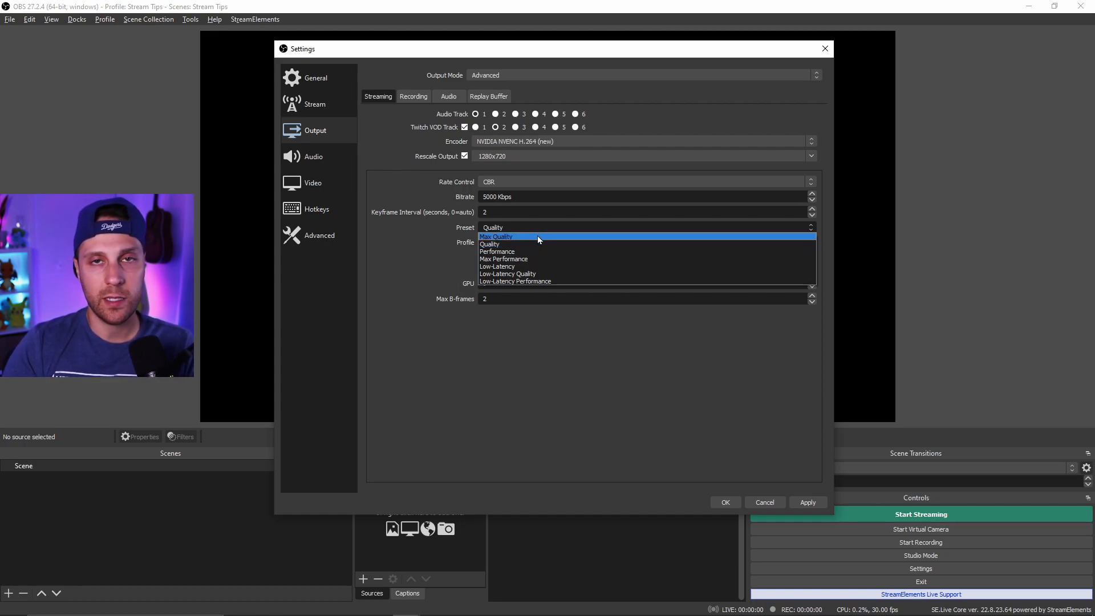
{"action": "left_click", "coordinate": [532, 245]}
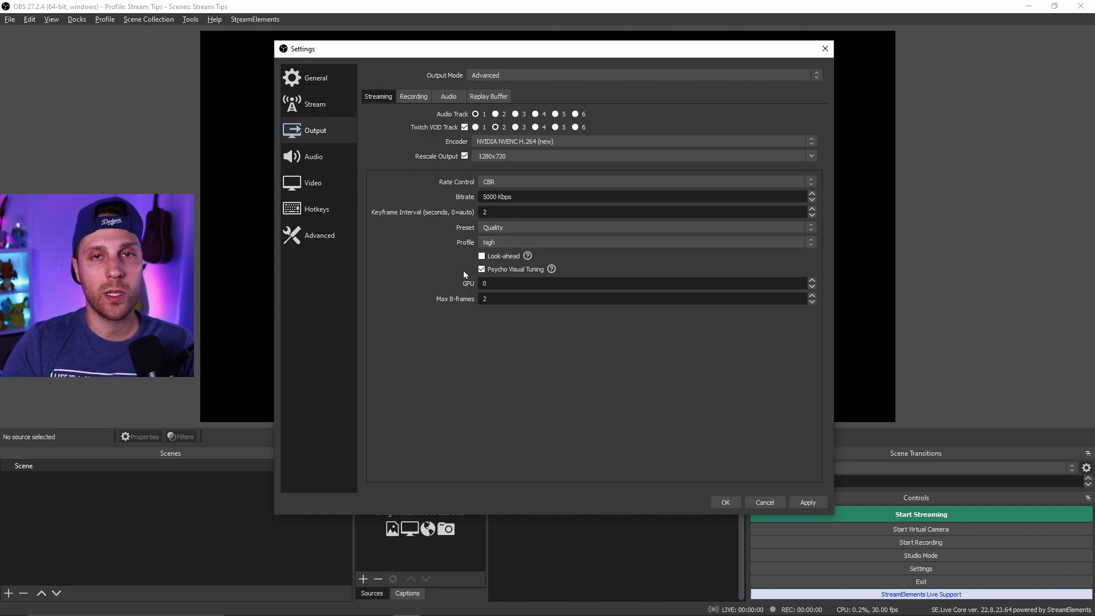
- Switch the encoder to x264 and open its CPU Usage Preset options
{"action": "left_click", "coordinate": [502, 141]}
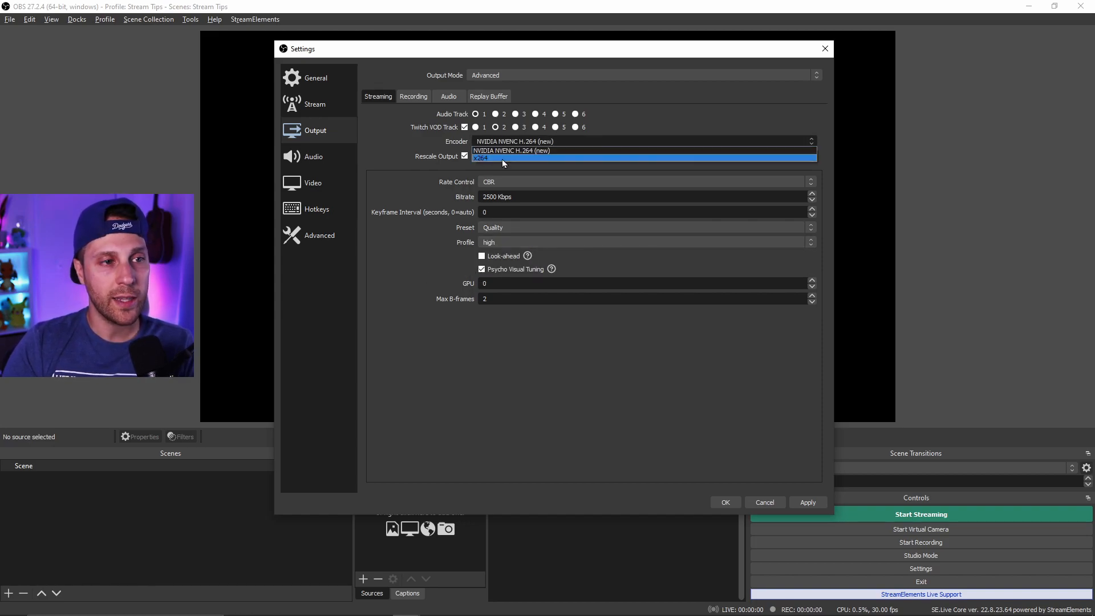
{"action": "left_click", "coordinate": [502, 159]}
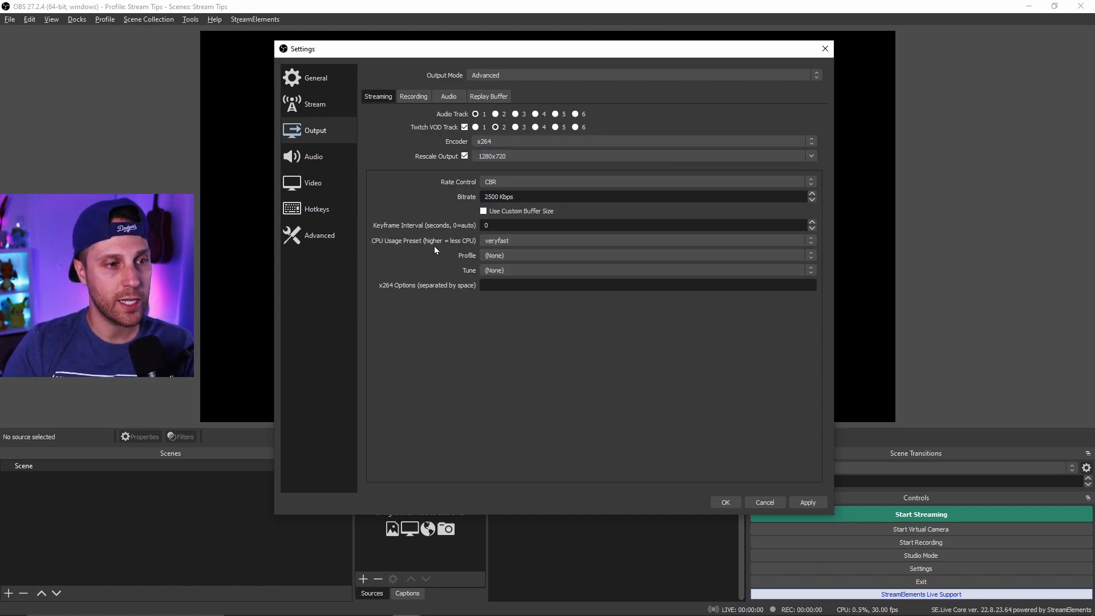
{"action": "left_click", "coordinate": [510, 241]}
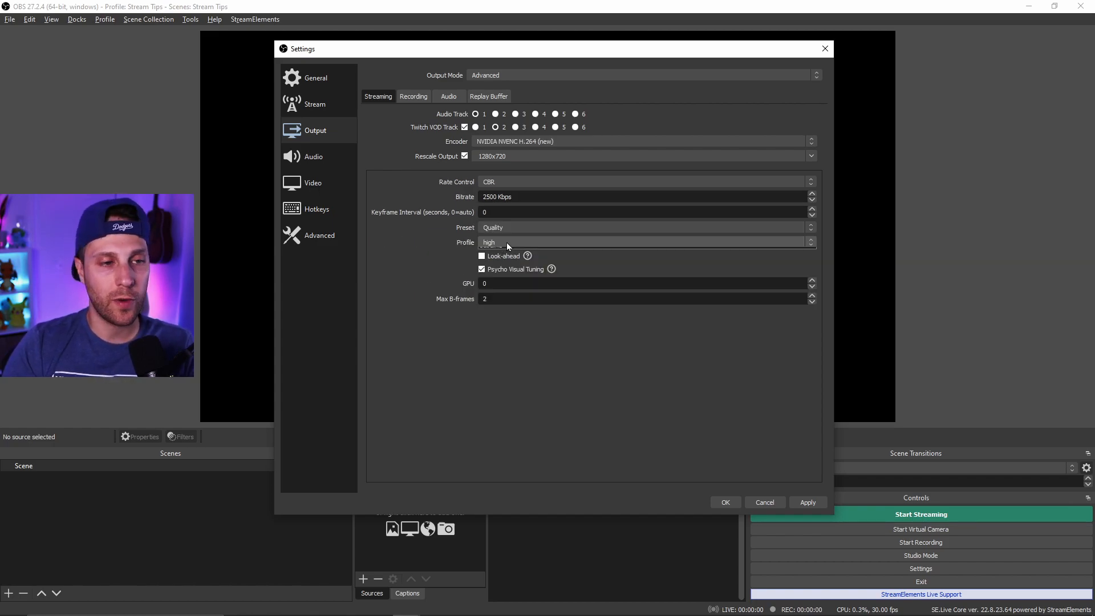
{"action": "left_click", "coordinate": [507, 241]}
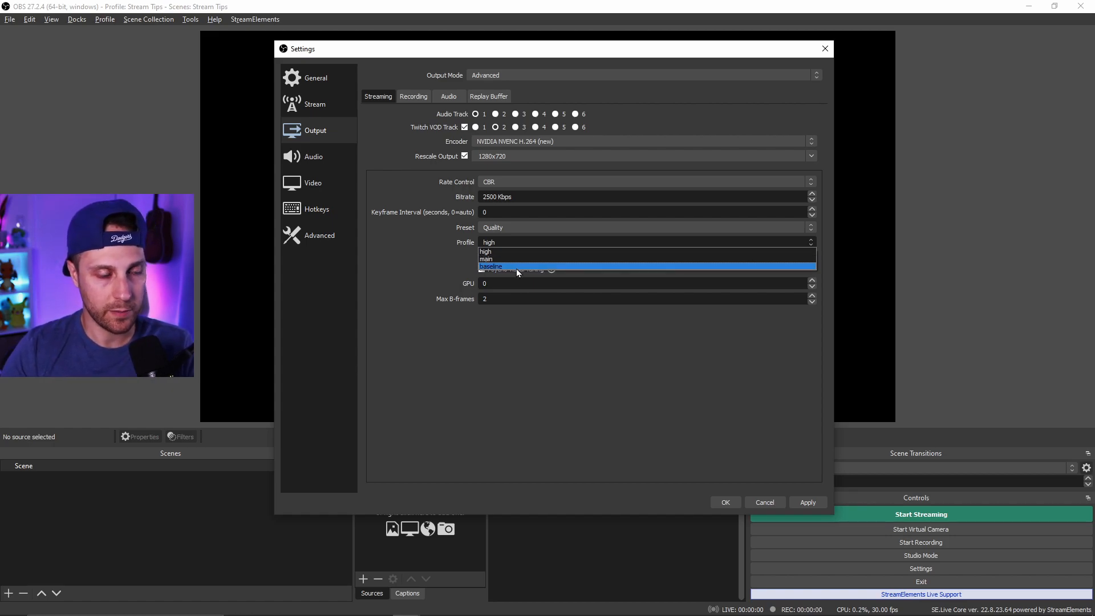
- Set the Profile to high and select the GPU field's value
{"action": "left_click", "coordinate": [513, 252]}
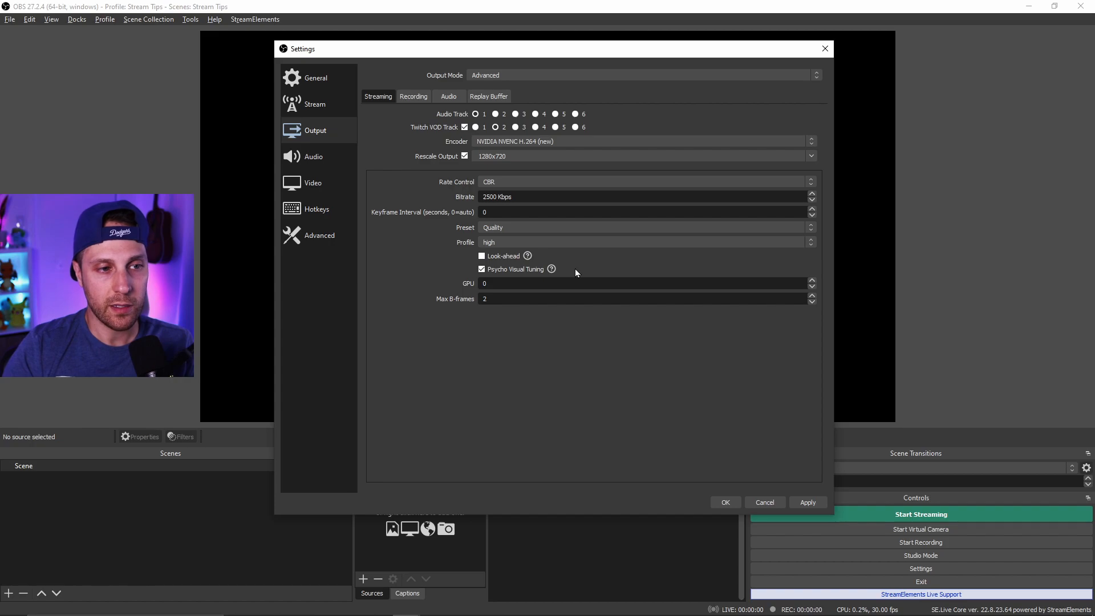
{"action": "left_click", "coordinate": [527, 283]}
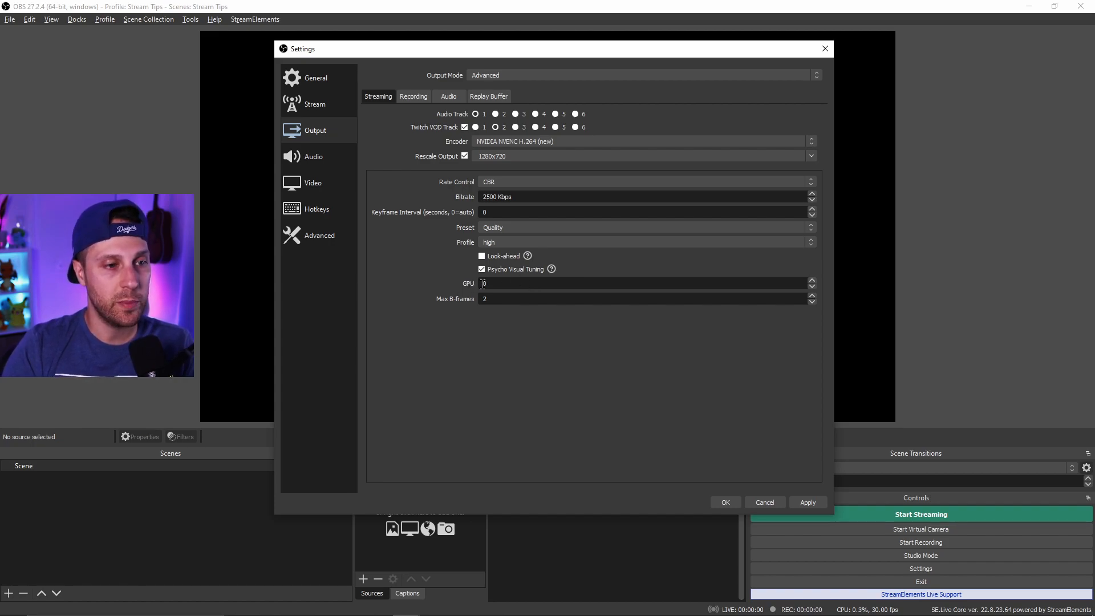
{"action": "double_click", "coordinate": [483, 284]}
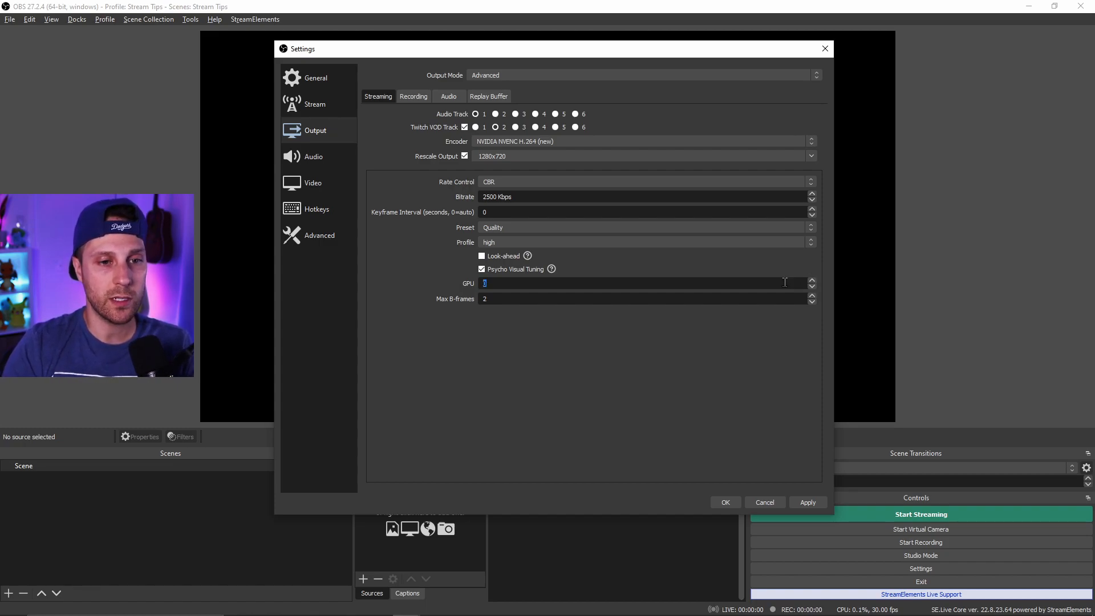
{"action": "left_click", "coordinate": [444, 287]}
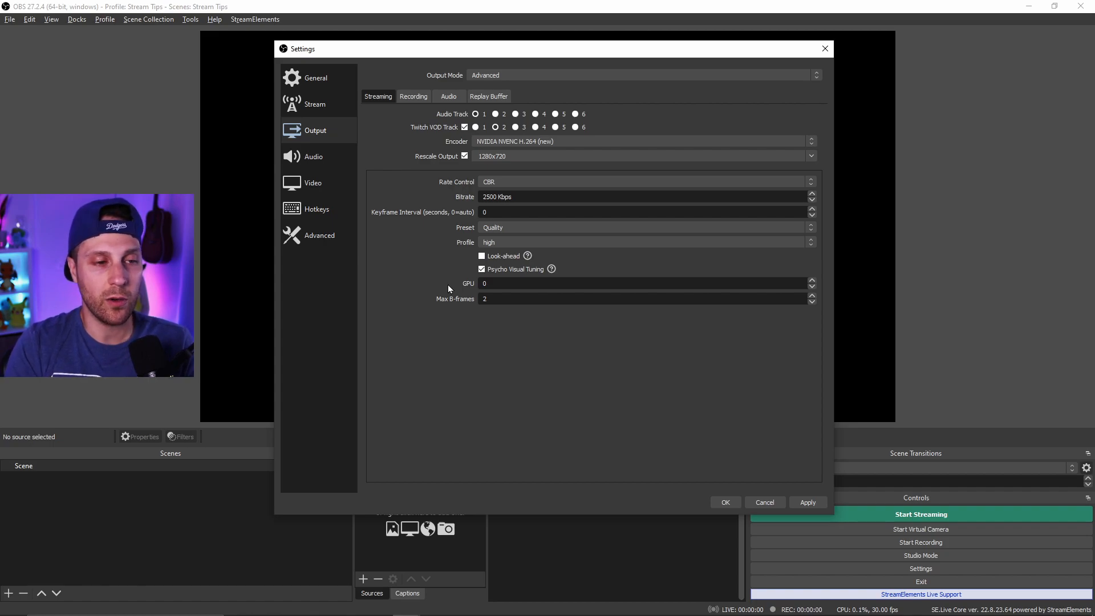
{"action": "left_click_drag", "start_coordinate": [489, 281], "coordinate": [477, 285]}
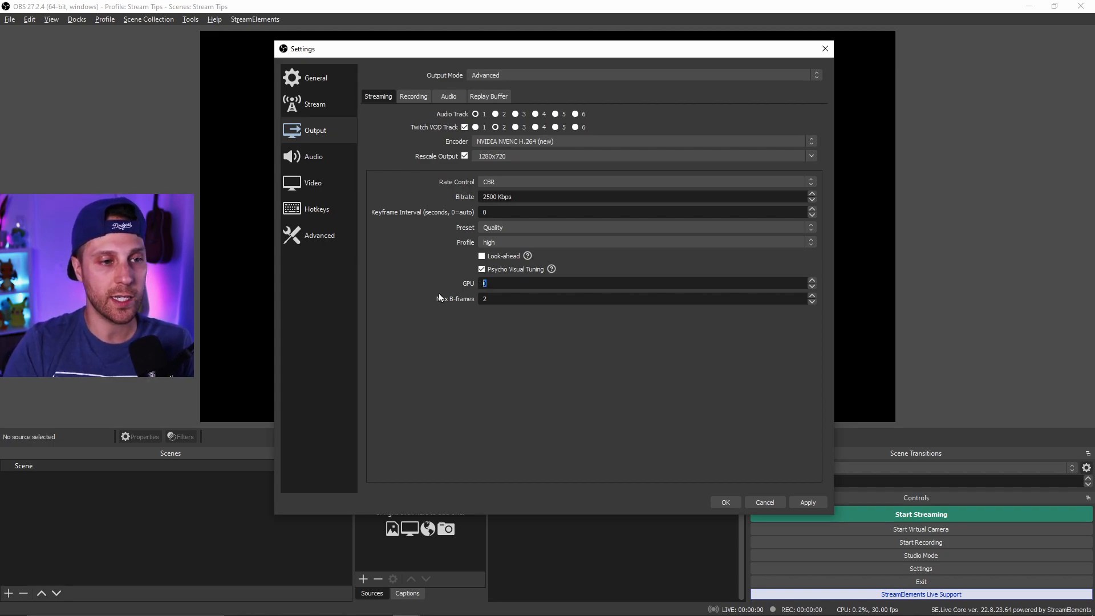
- Set Max B-frames to 4 and enable Look-ahead for the streaming encoder
{"action": "left_click", "coordinate": [431, 286]}
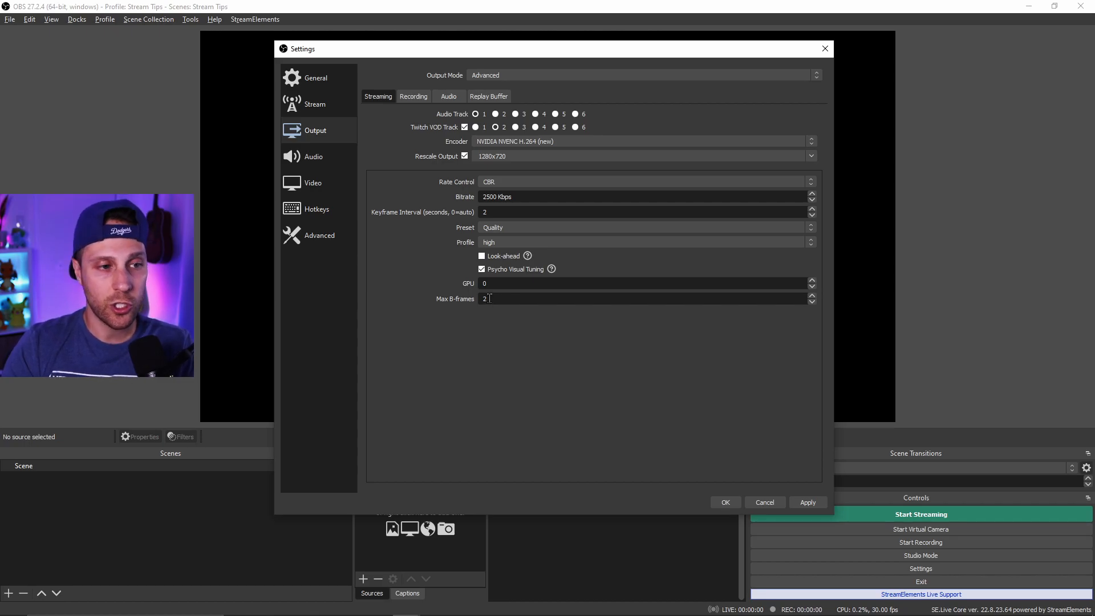
{"action": "type", "text": "4"}
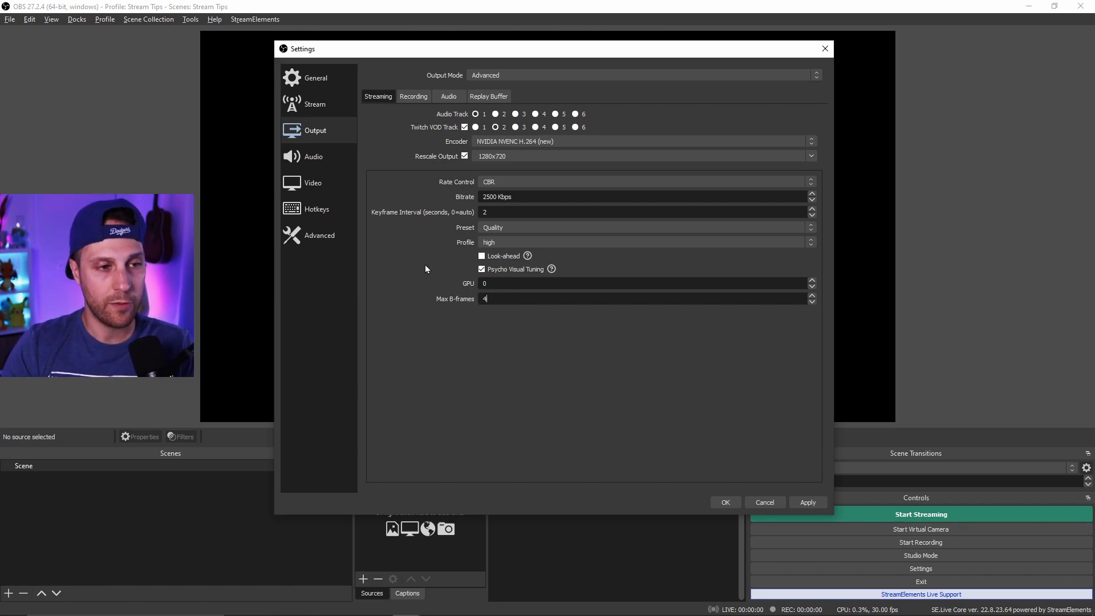
{"action": "left_click", "coordinate": [481, 256]}
- Open the Recording output settings and set the recording format to mkv
{"action": "left_click", "coordinate": [412, 98]}
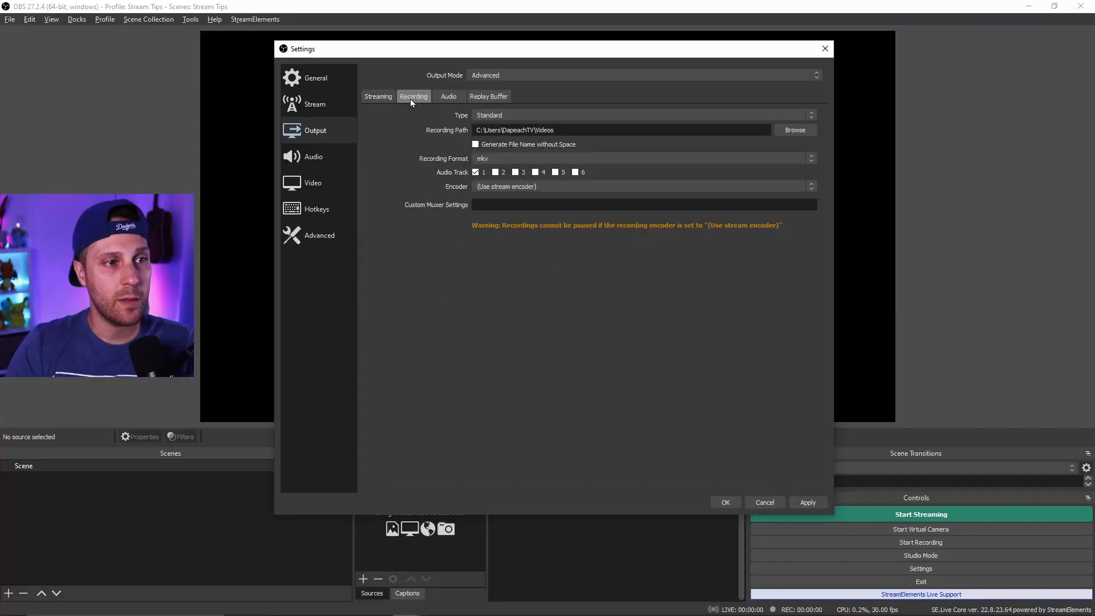
{"action": "left_click", "coordinate": [522, 114]}
{"action": "left_click", "coordinate": [522, 114]}
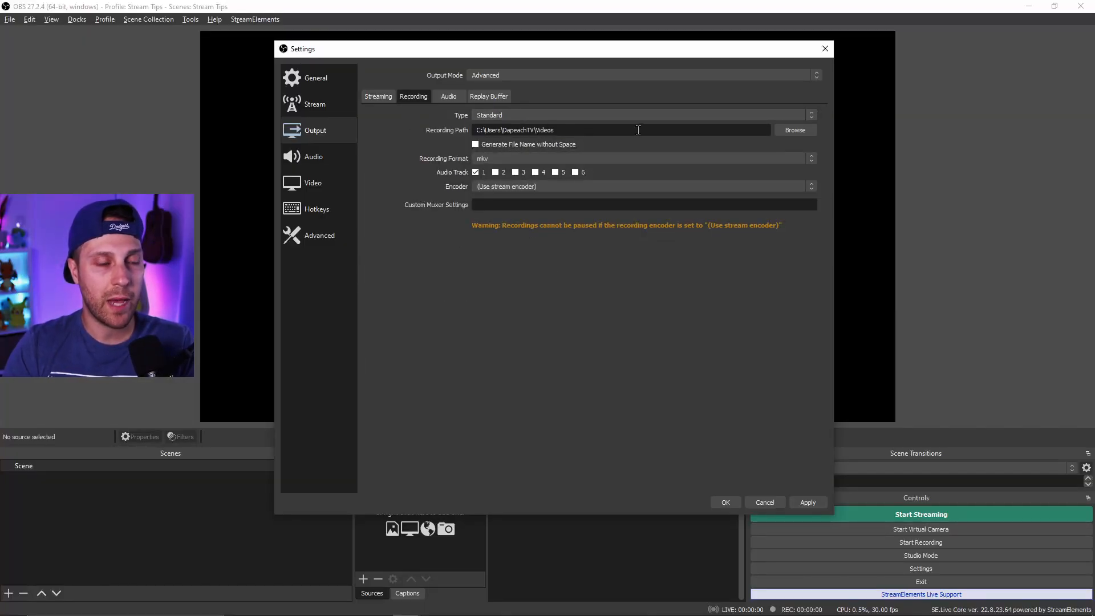
{"action": "left_click", "coordinate": [536, 156]}
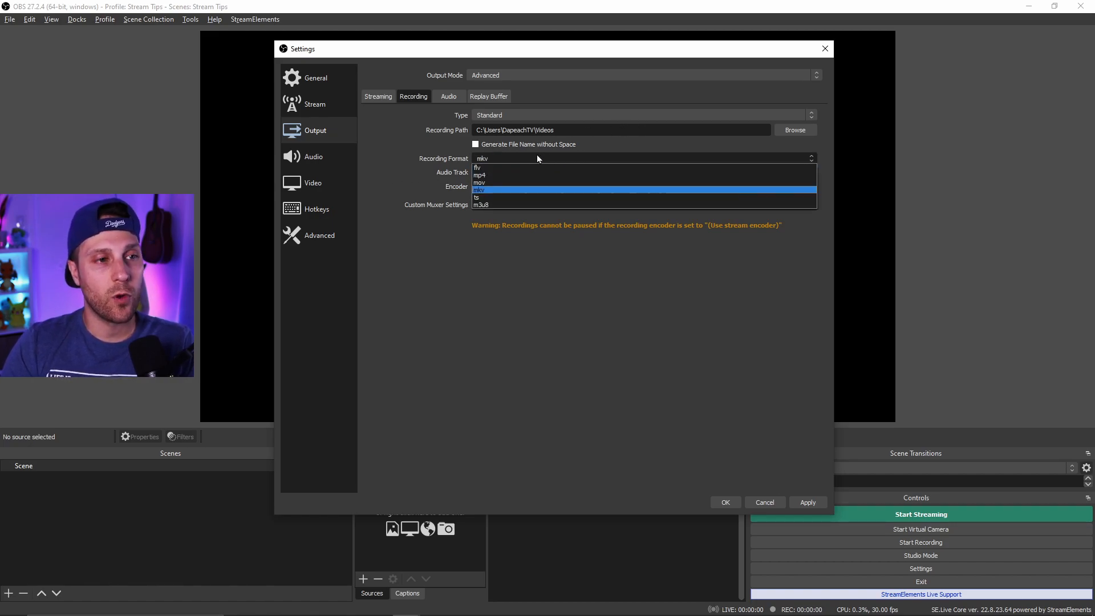
{"action": "left_click", "coordinate": [532, 189]}
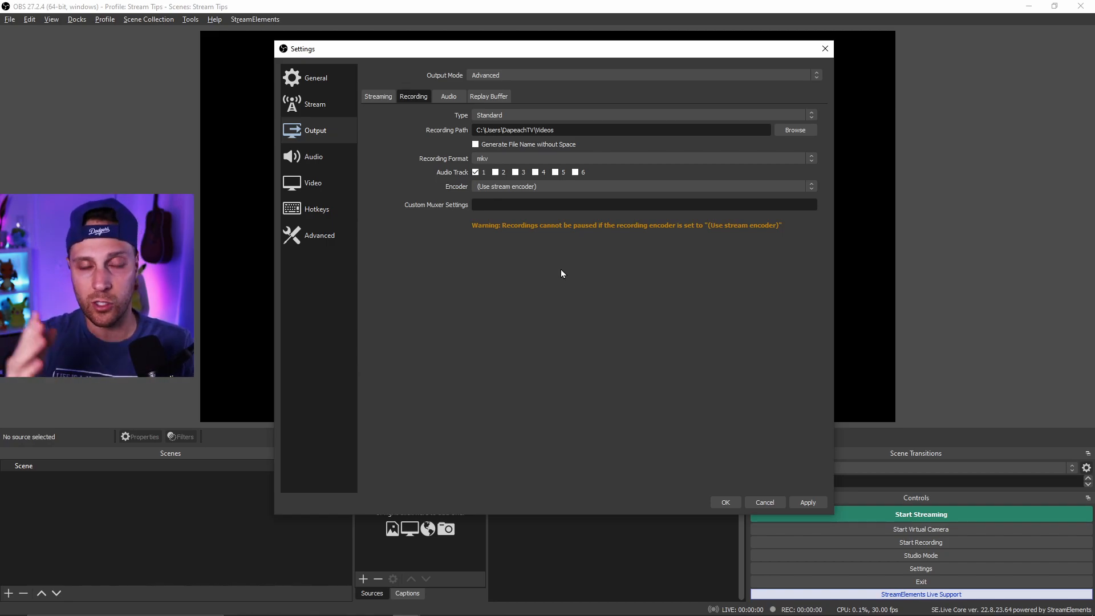
{"action": "left_click", "coordinate": [515, 158]}
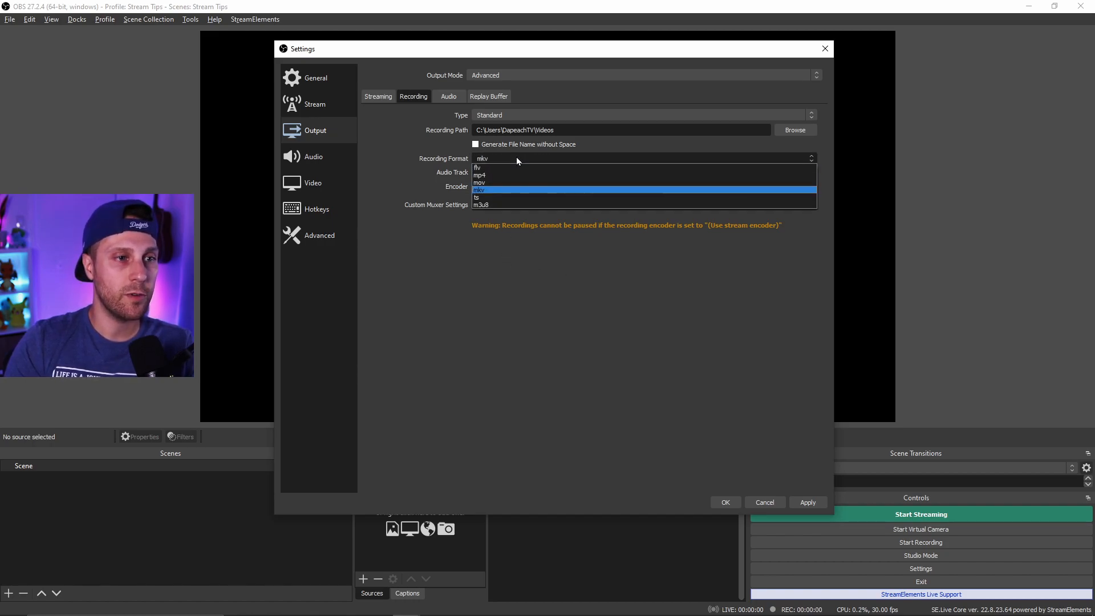
{"action": "left_click", "coordinate": [520, 175]}
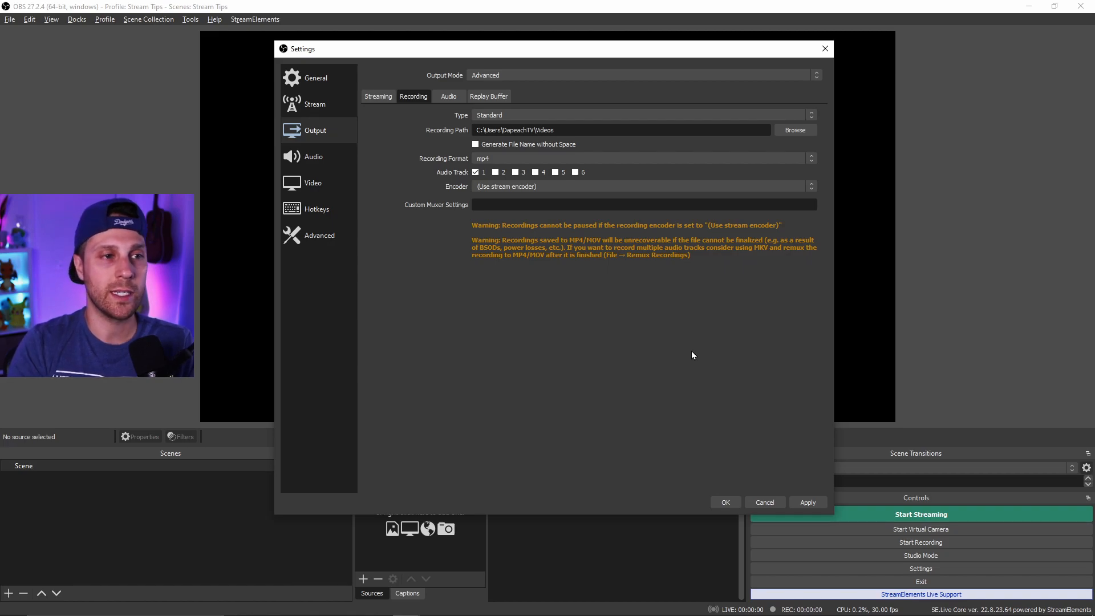
{"action": "left_click", "coordinate": [508, 158]}
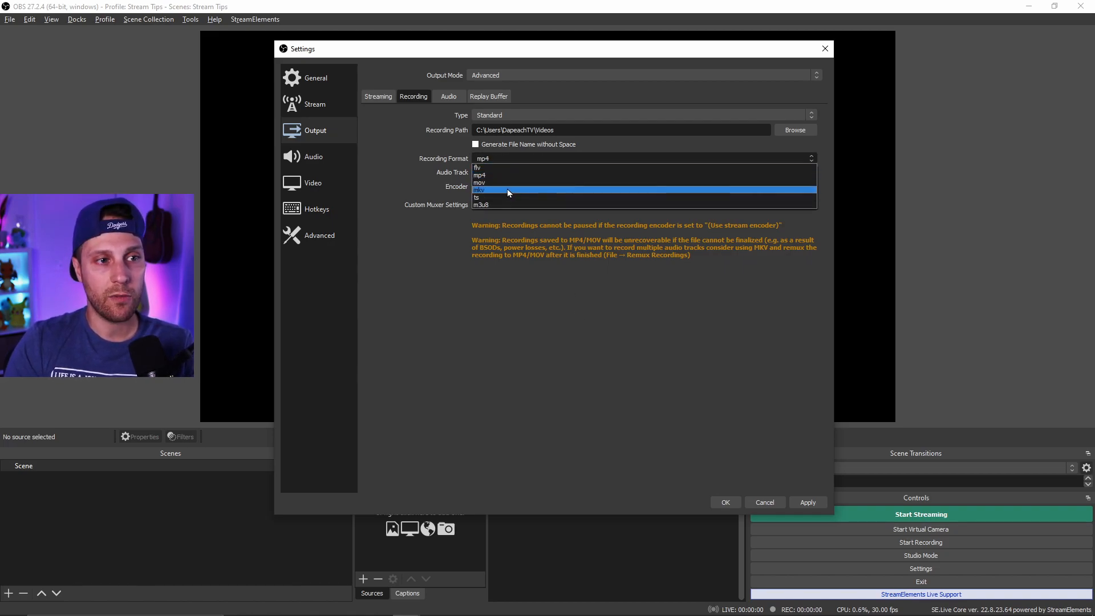
{"action": "left_click", "coordinate": [507, 189]}
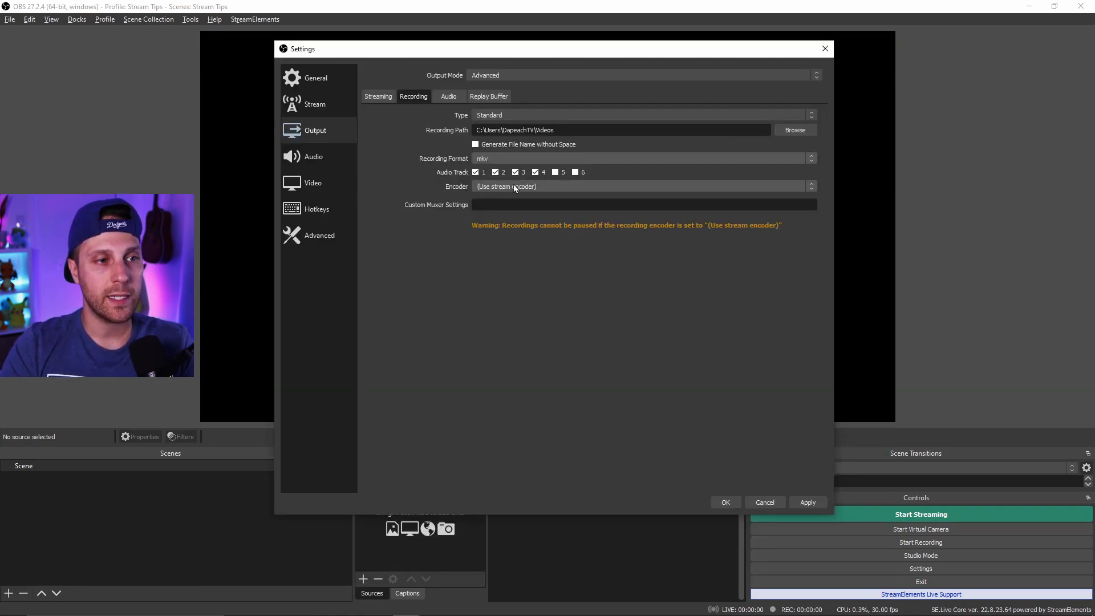
- Review the recording encoder options and compare them with the streaming output settings
{"action": "left_click", "coordinate": [519, 185]}
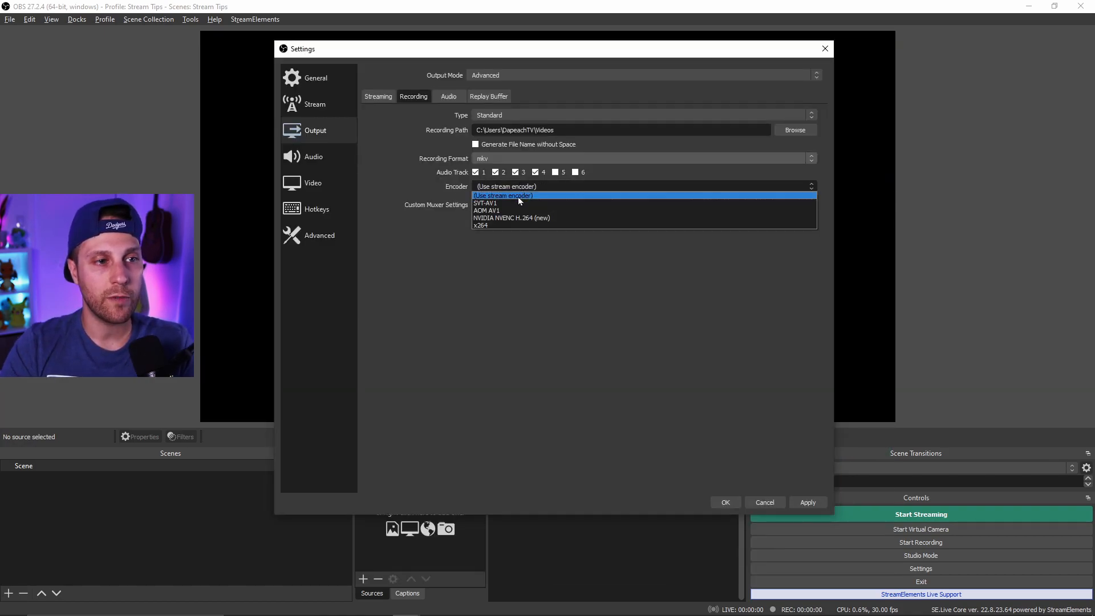
{"action": "left_click", "coordinate": [518, 197]}
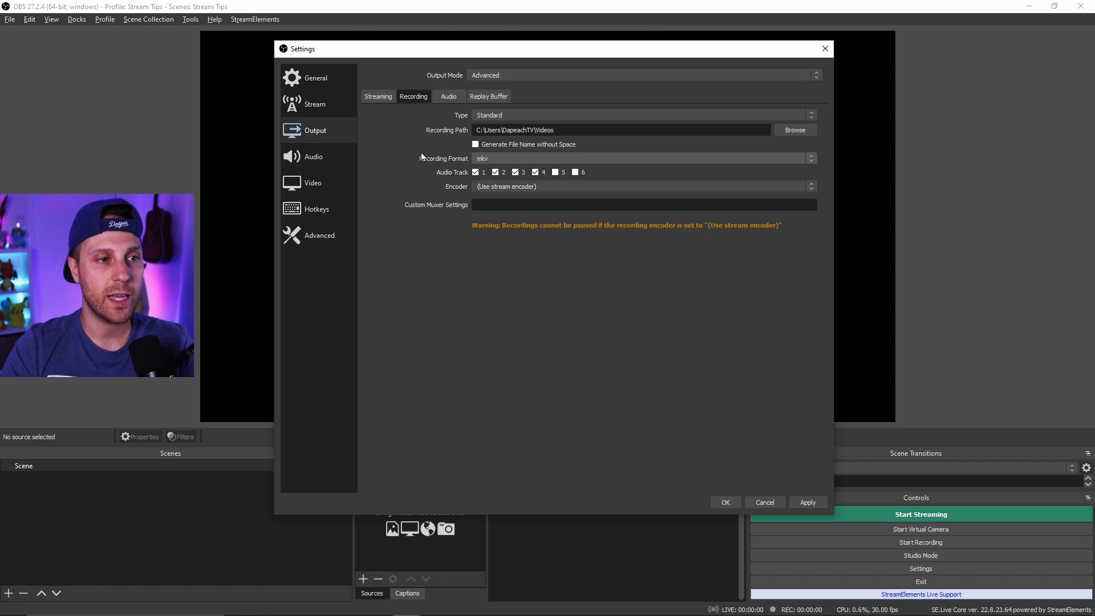
{"action": "left_click", "coordinate": [379, 98]}
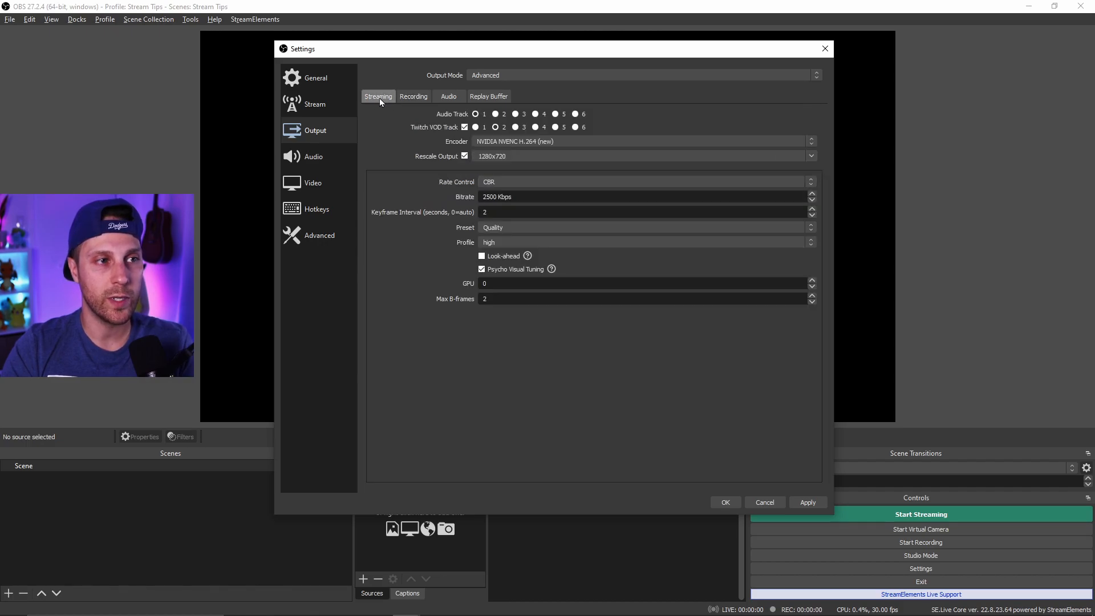
{"action": "left_click", "coordinate": [413, 99]}
- Set the recording encoder to NVIDIA NVENC H.264 (new)
{"action": "left_click", "coordinate": [498, 189]}
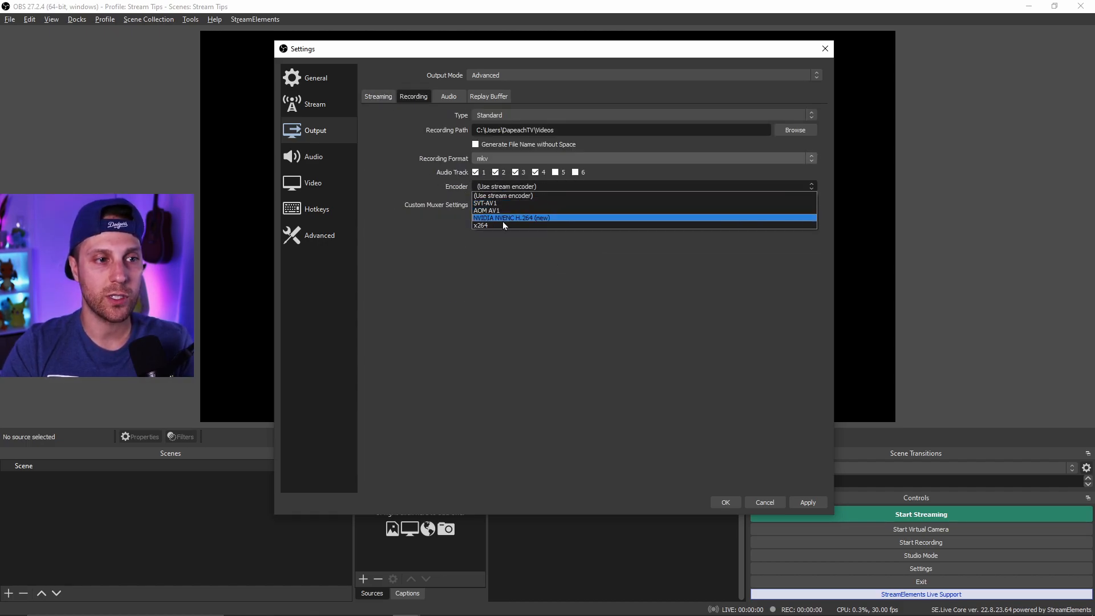
{"action": "left_click", "coordinate": [505, 217]}
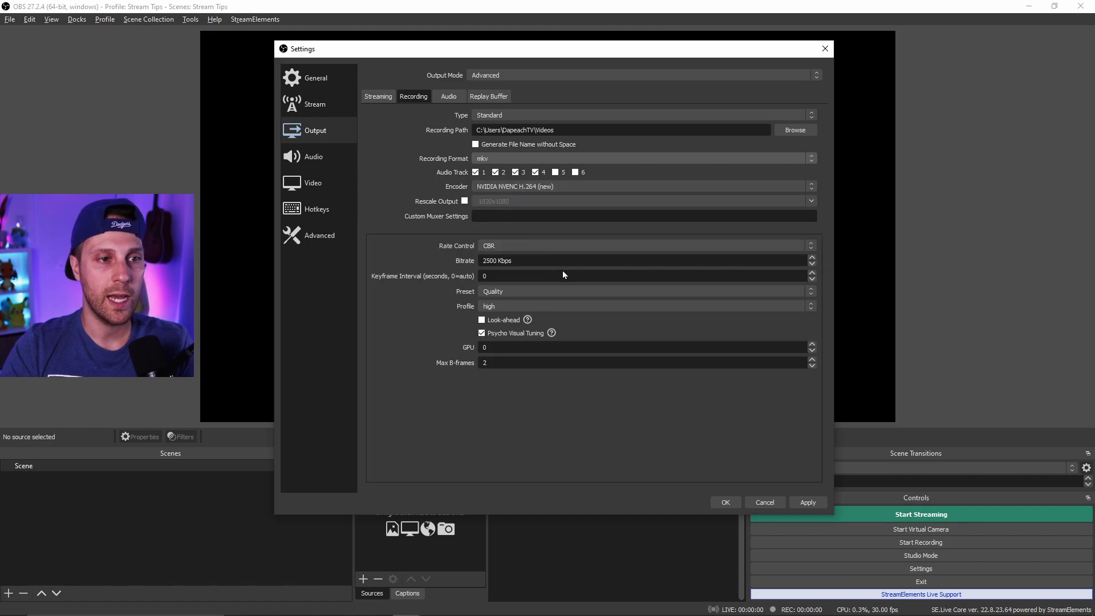
{"action": "left_click", "coordinate": [514, 187]}
{"action": "left_click", "coordinate": [505, 217]}
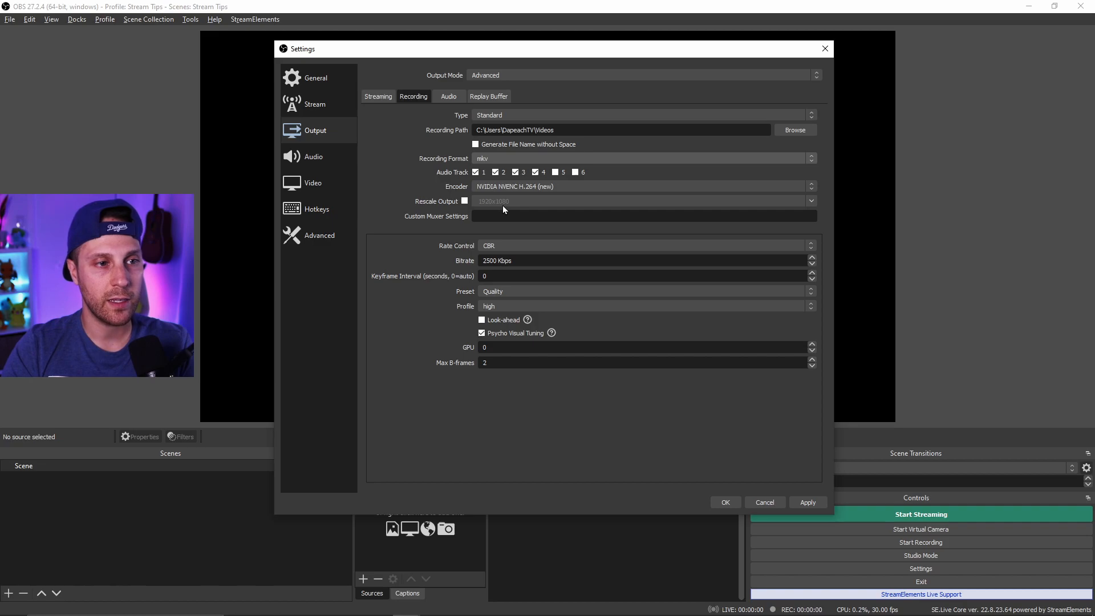
- Set the recording rate control to CBR and the recording bitrate to 20000 Kbps
{"action": "left_click", "coordinate": [381, 99]}
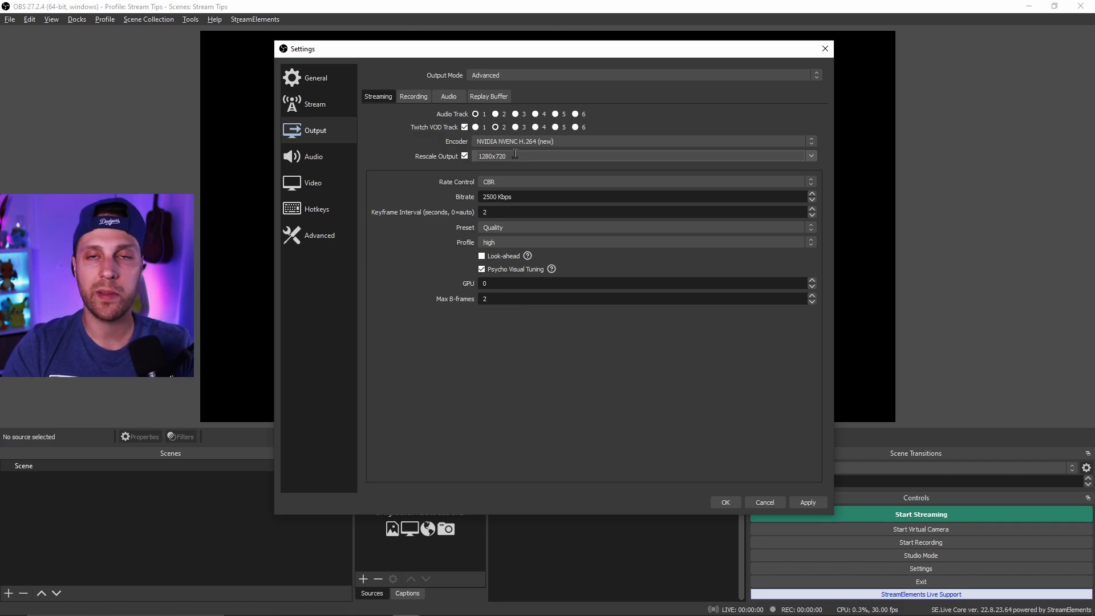
{"action": "left_click", "coordinate": [421, 100]}
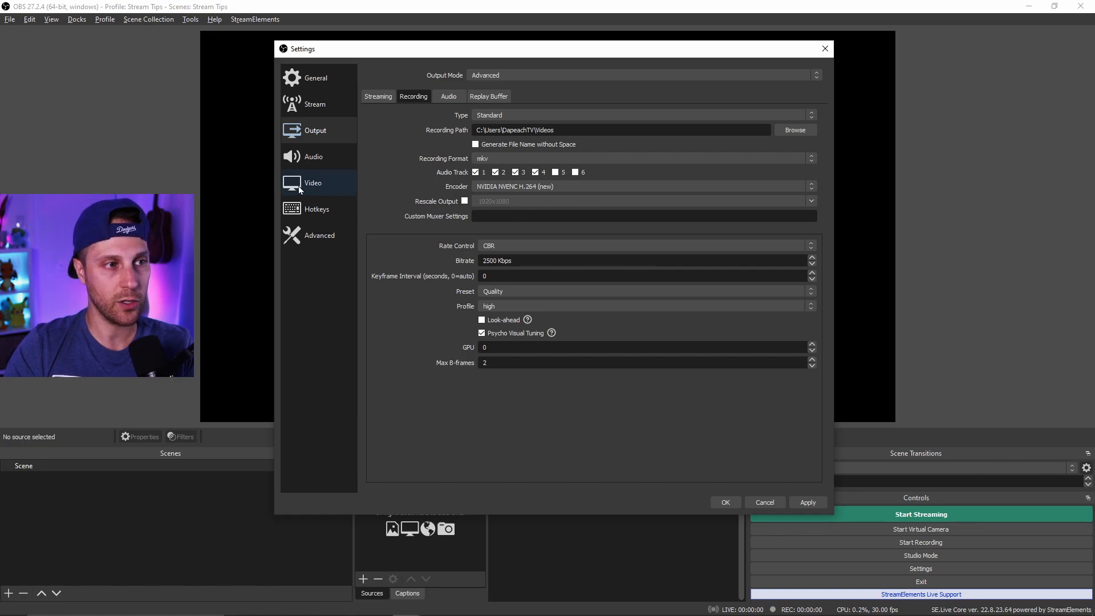
{"action": "left_click", "coordinate": [518, 246]}
{"action": "left_click", "coordinate": [519, 256]}
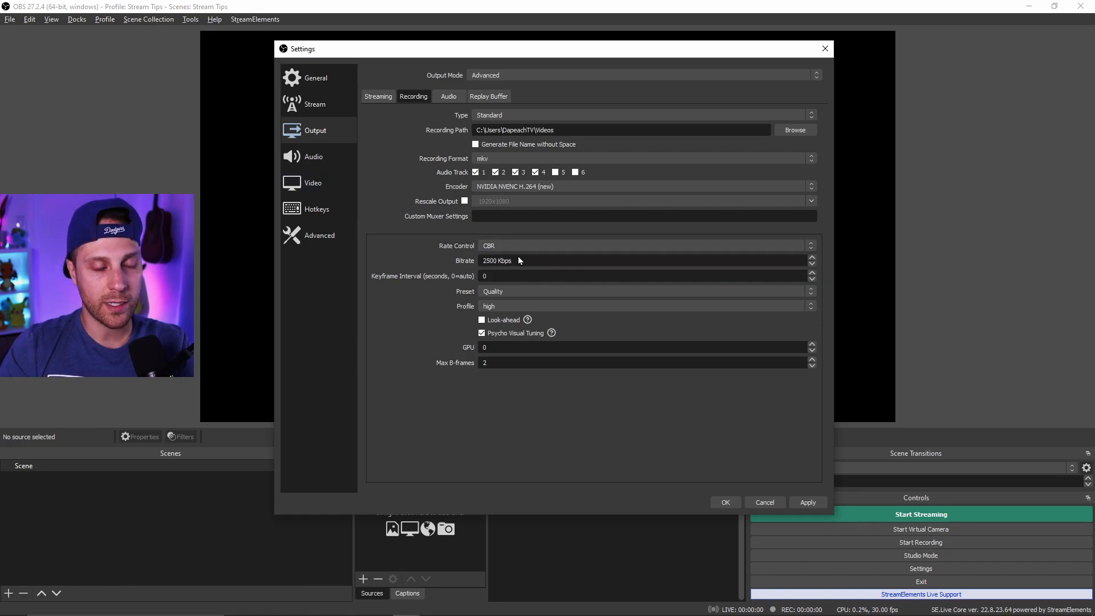
{"action": "double_click", "coordinate": [492, 261]}
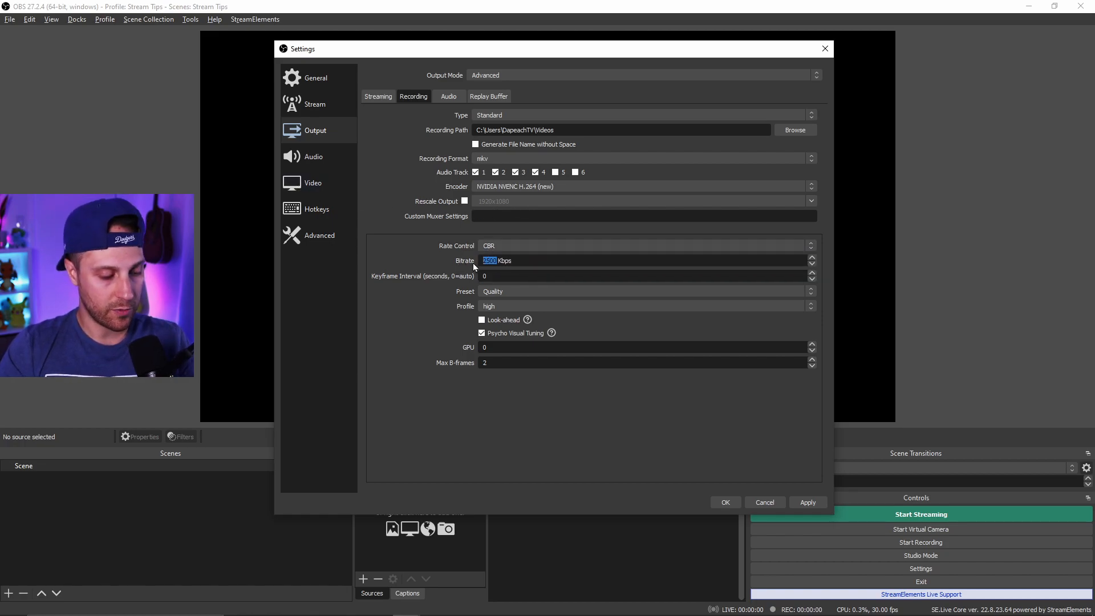
{"action": "type", "text": "20"}
{"action": "type", "text": "000"}
{"action": "key", "text": "BackSpace"}
{"action": "key", "text": "BackSpace"}
{"action": "key", "text": "BackSpace"}
{"action": "key", "text": "BackSpace"}
{"action": "key", "text": "BackSpace"}
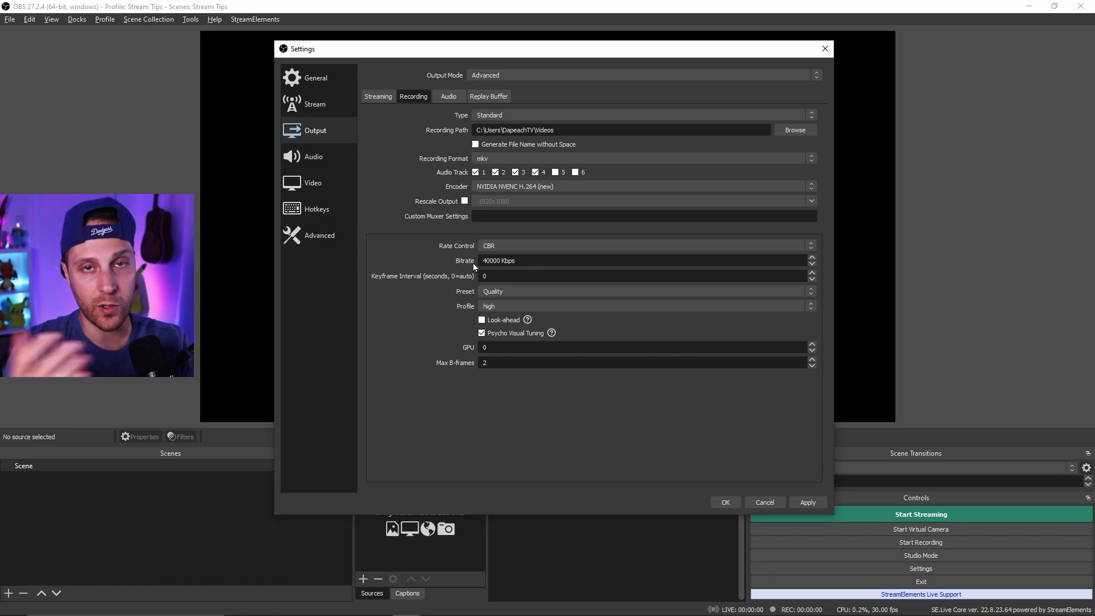
- Try CQP rate control for recording with a CQ Level of 14
{"action": "left_click_drag", "start_coordinate": [500, 261], "coordinate": [484, 266]}
{"action": "left_click", "coordinate": [536, 246]}
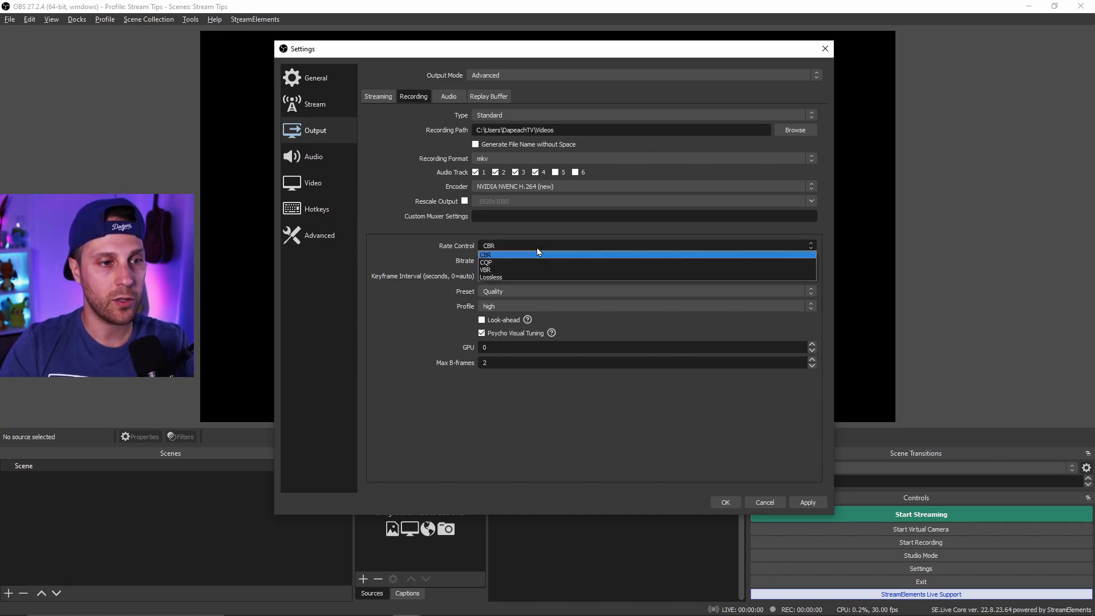
{"action": "left_click", "coordinate": [540, 262]}
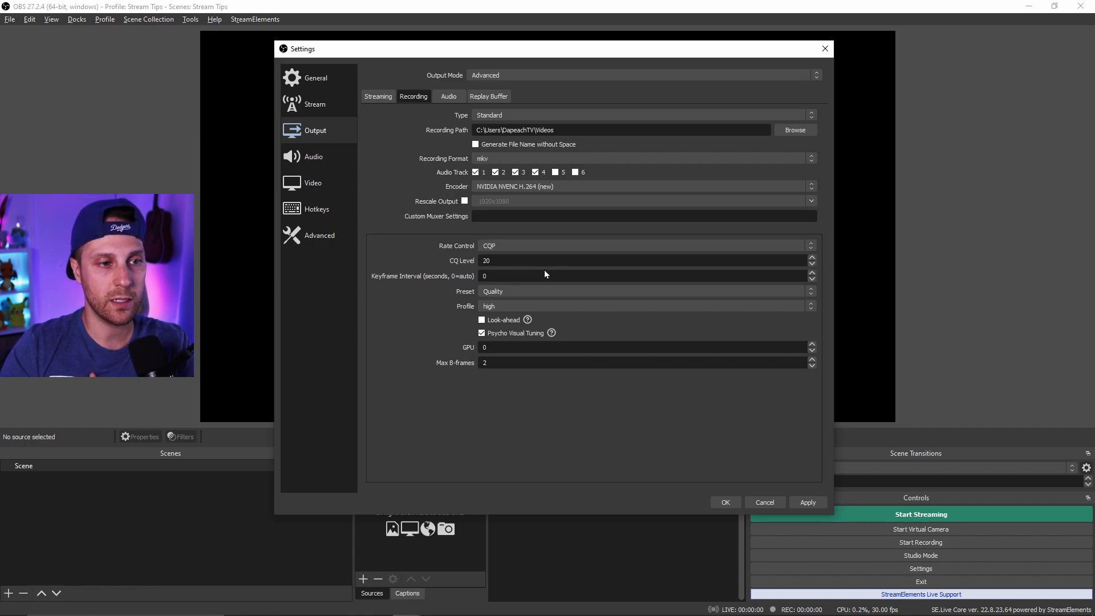
{"action": "left_click", "coordinate": [498, 261]}
{"action": "type", "text": "14"}
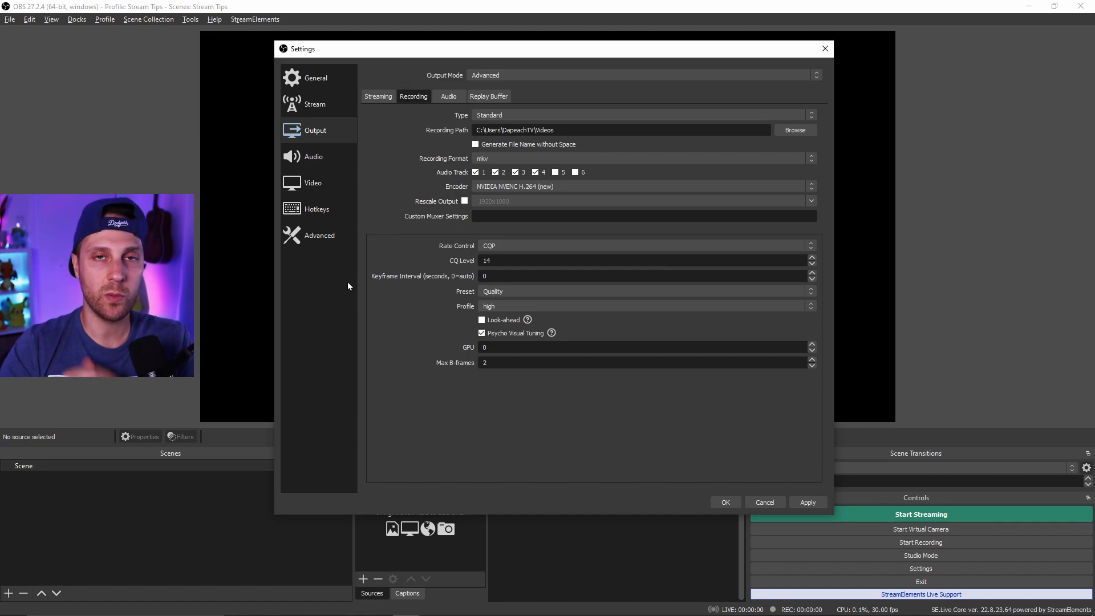
{"action": "left_click_drag", "start_coordinate": [500, 260], "coordinate": [469, 275]}
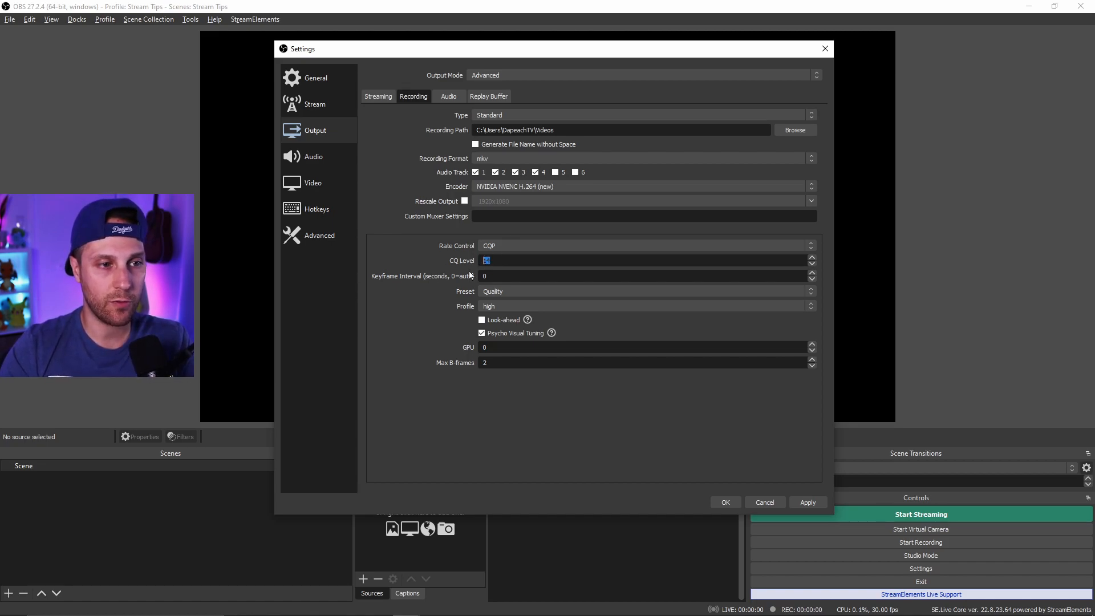
{"action": "left_click", "coordinate": [415, 261]}
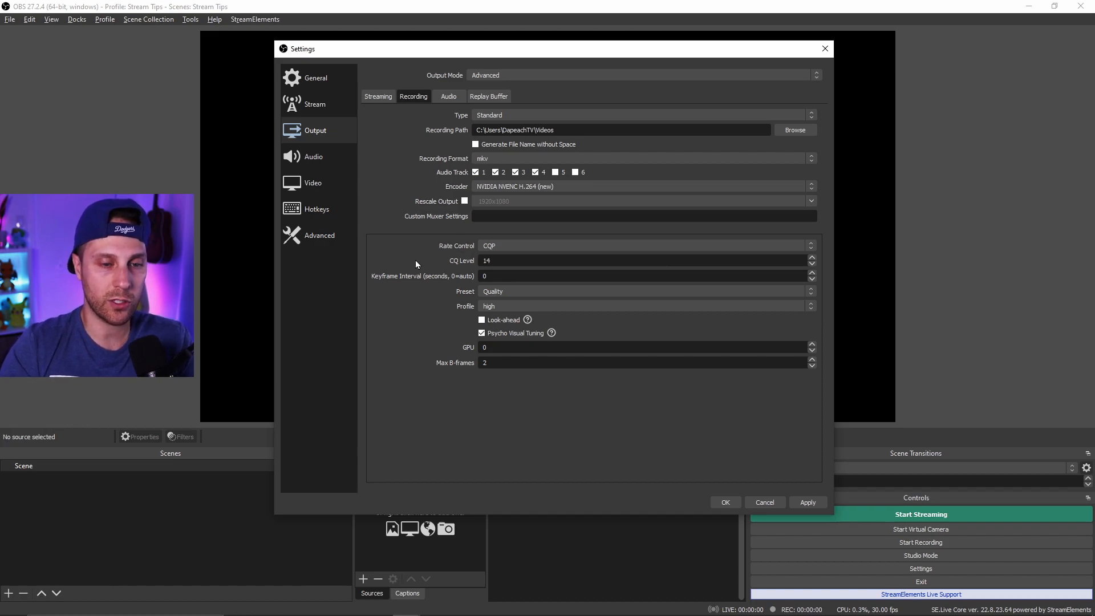
{"action": "left_click_drag", "start_coordinate": [500, 261], "coordinate": [480, 268]}
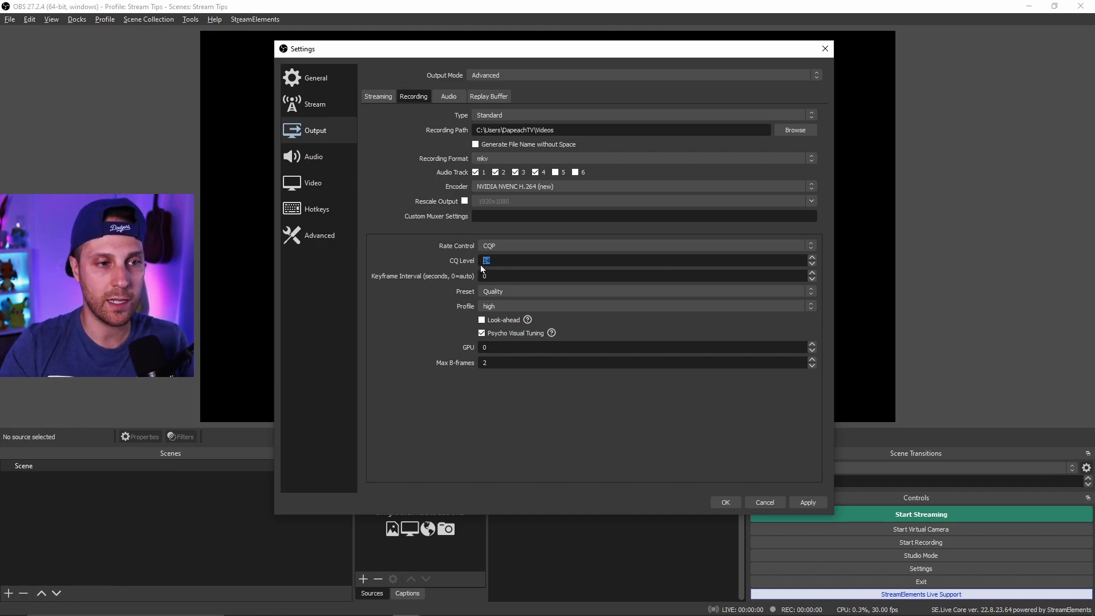
{"action": "left_click", "coordinate": [516, 261]}
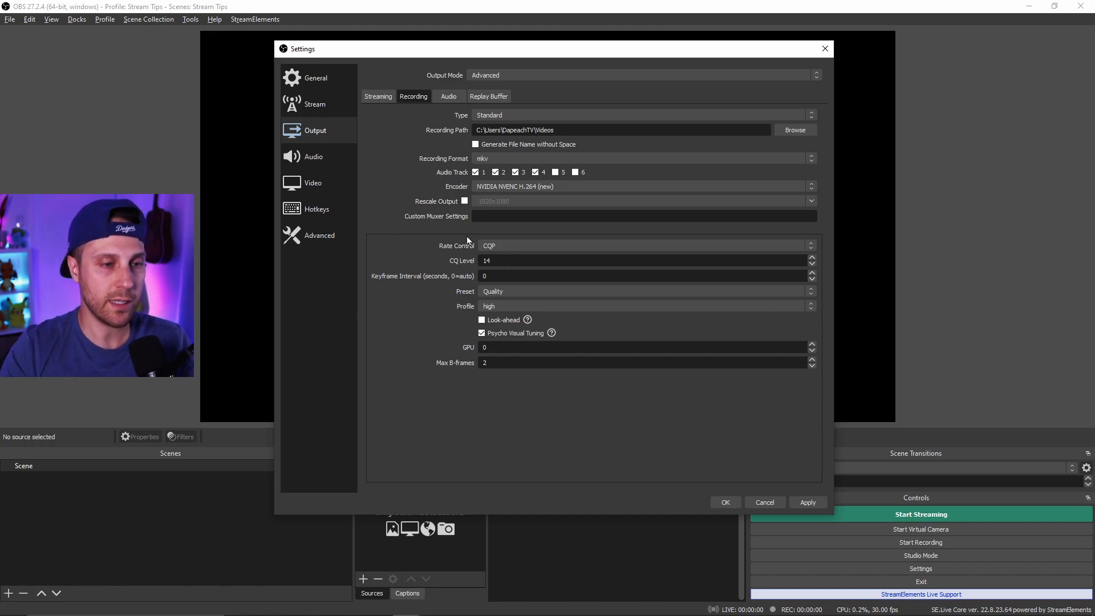
- Switch the recording rate control back to CBR
{"action": "left_click", "coordinate": [527, 245]}
{"action": "left_click", "coordinate": [504, 258]}
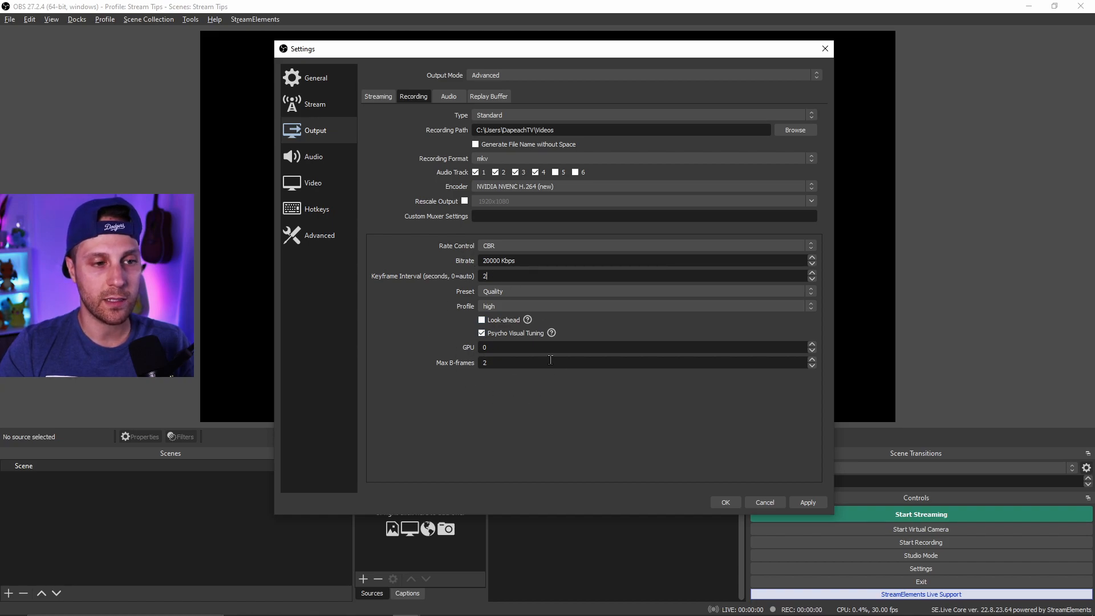
{"action": "triple_click", "coordinate": [525, 262]}
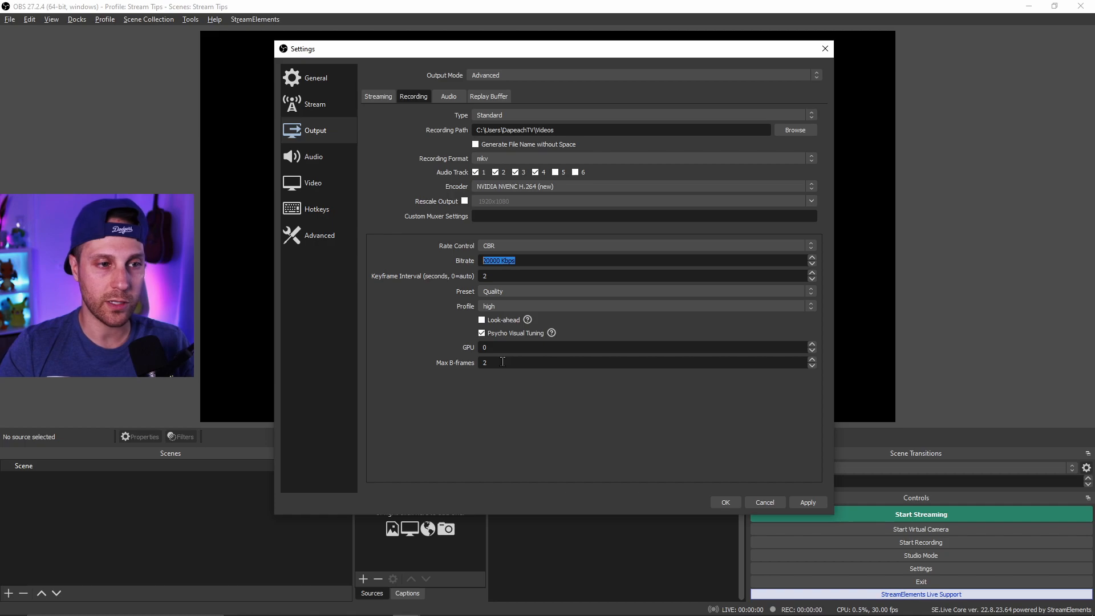
- Set the audio bitrate of all six audio tracks to 320
{"action": "left_click", "coordinate": [447, 100]}
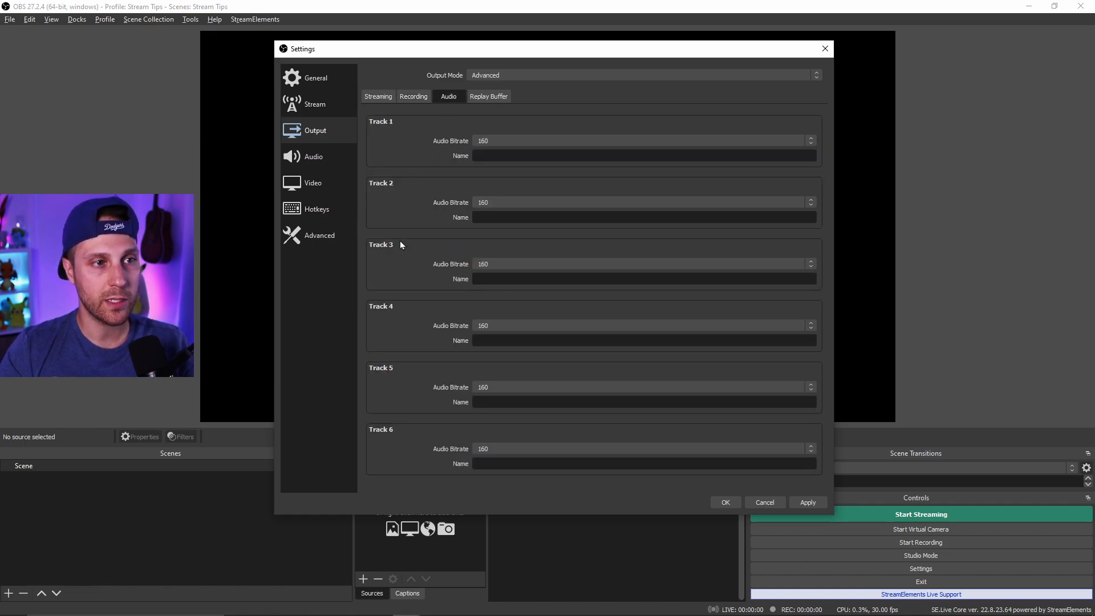
{"action": "left_click", "coordinate": [542, 140]}
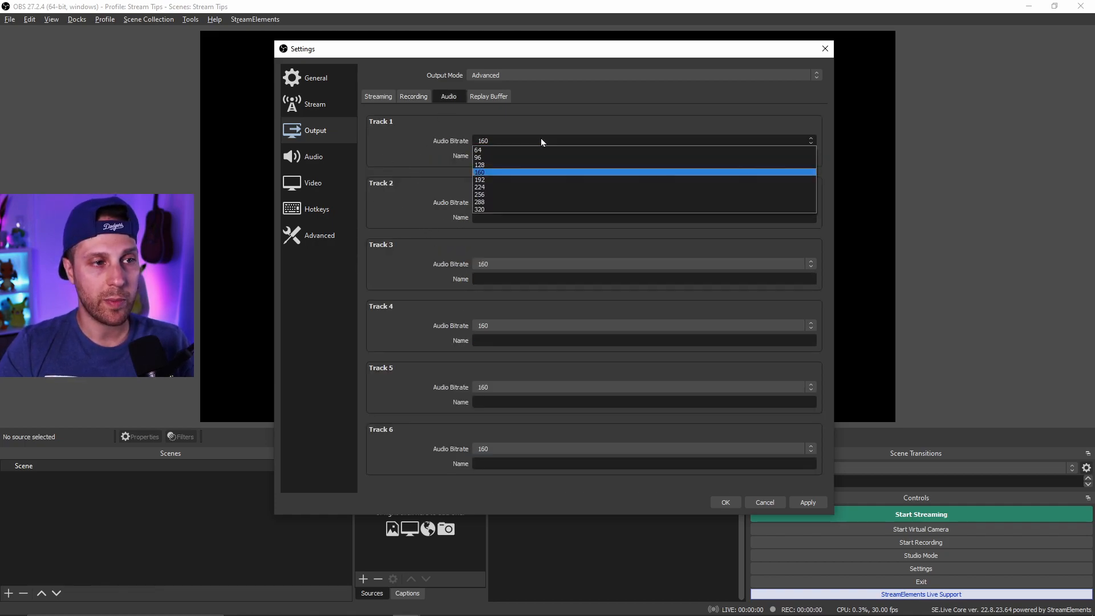
{"action": "left_click", "coordinate": [487, 209]}
{"action": "left_click", "coordinate": [488, 204]}
{"action": "left_click", "coordinate": [497, 271]}
{"action": "left_click", "coordinate": [490, 265]}
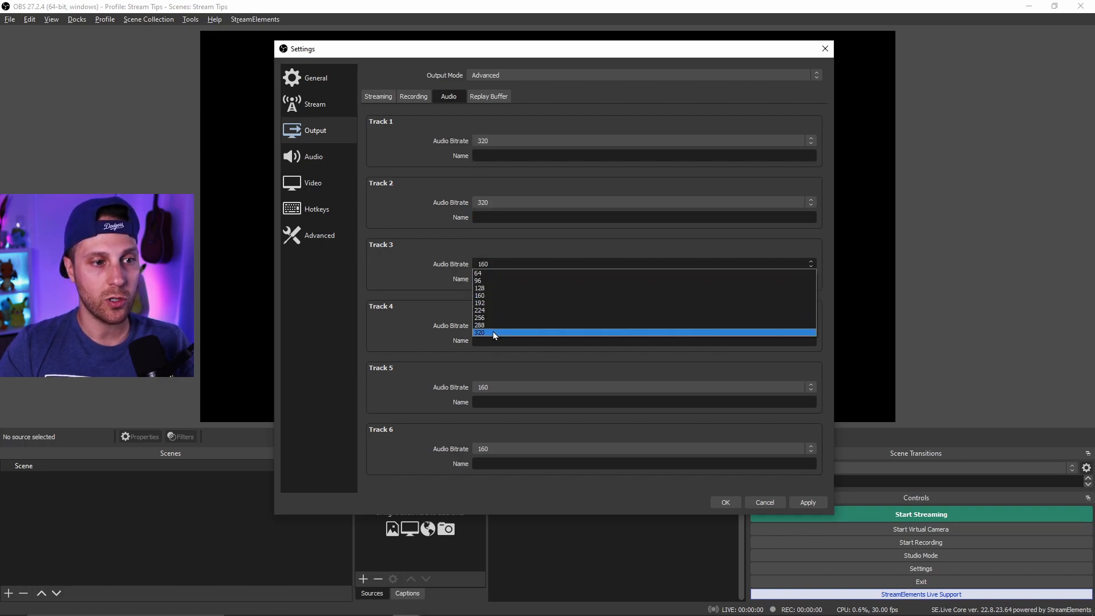
{"action": "left_click", "coordinate": [491, 332]}
{"action": "left_click", "coordinate": [491, 330]}
{"action": "left_click", "coordinate": [490, 384]}
{"action": "left_click", "coordinate": [491, 388]}
{"action": "left_click", "coordinate": [483, 452]}
{"action": "left_click", "coordinate": [482, 453]}
{"action": "left_click", "coordinate": [481, 516]}
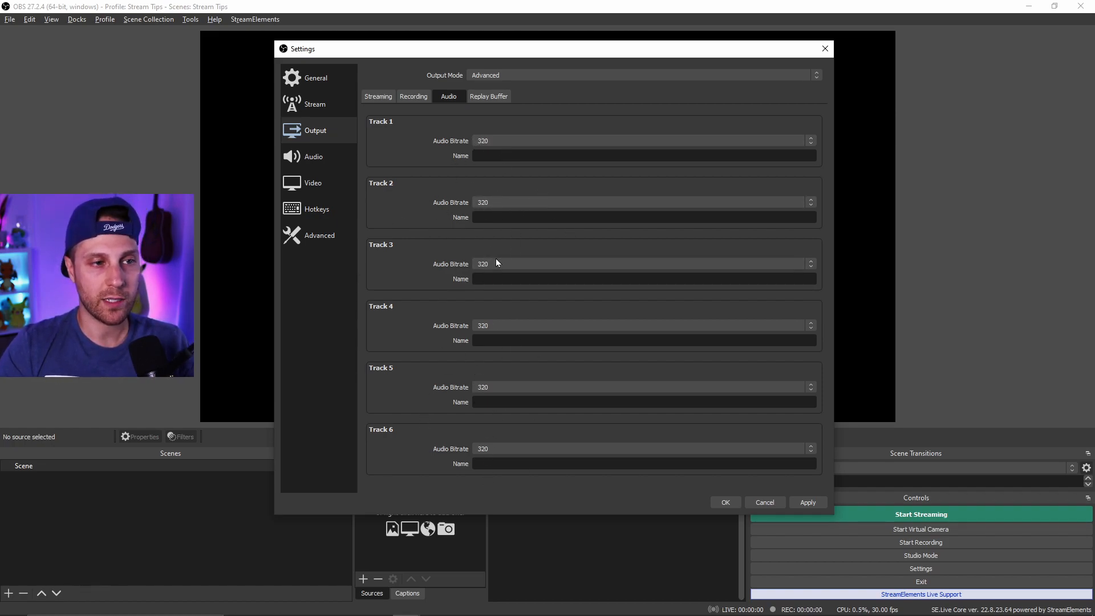
- Enable the replay buffer and set its maximum replay time to 60 s
{"action": "left_click", "coordinate": [489, 96]}
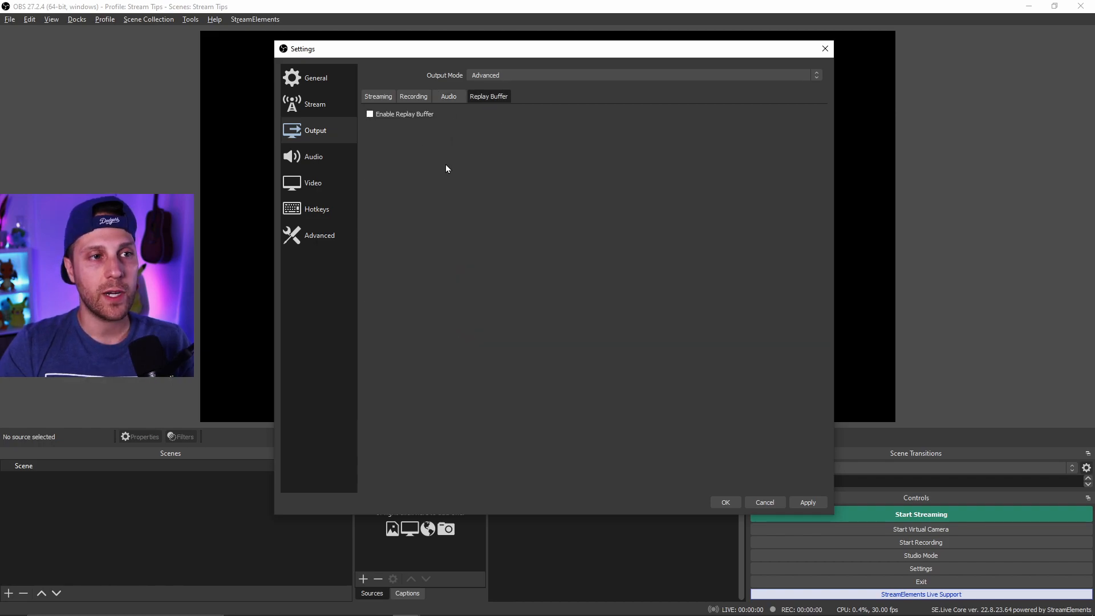
{"action": "left_click", "coordinate": [387, 114]}
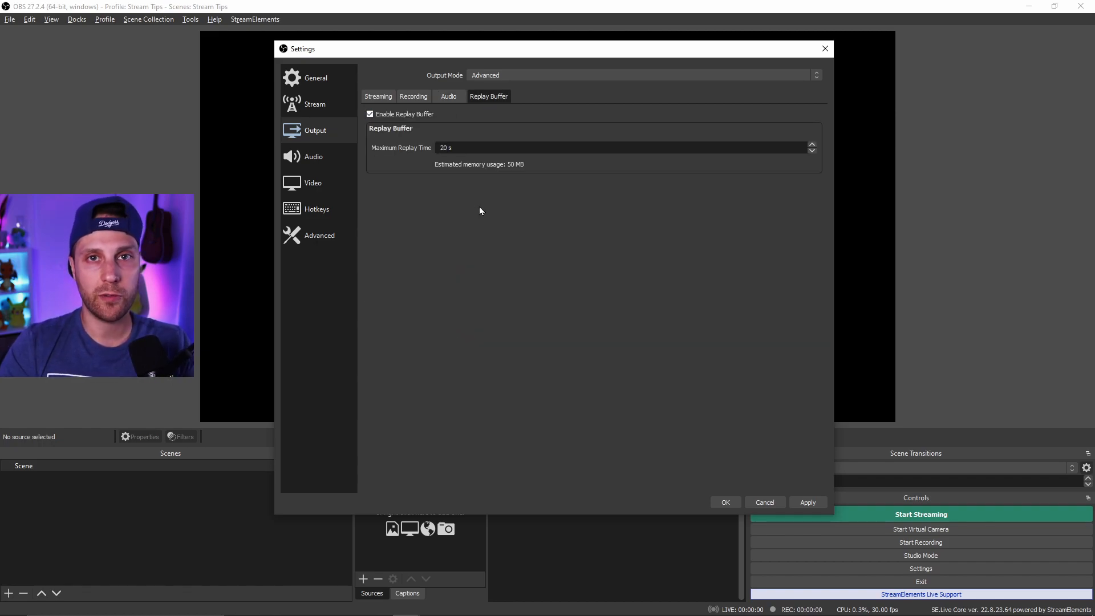
{"action": "left_click_drag", "start_coordinate": [494, 148], "coordinate": [431, 145]}
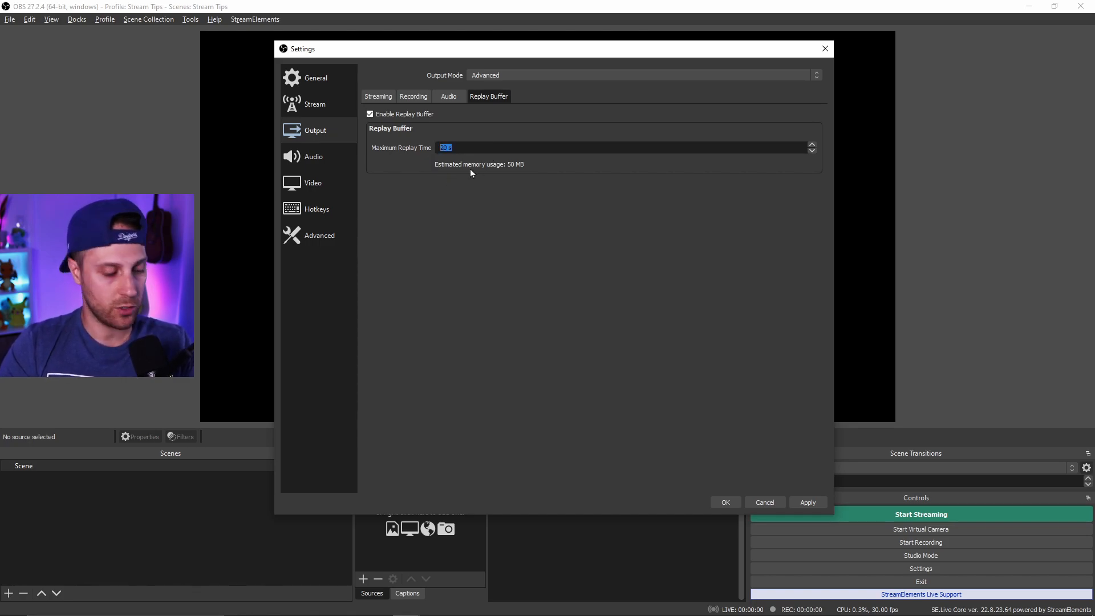
{"action": "type", "text": "60"}
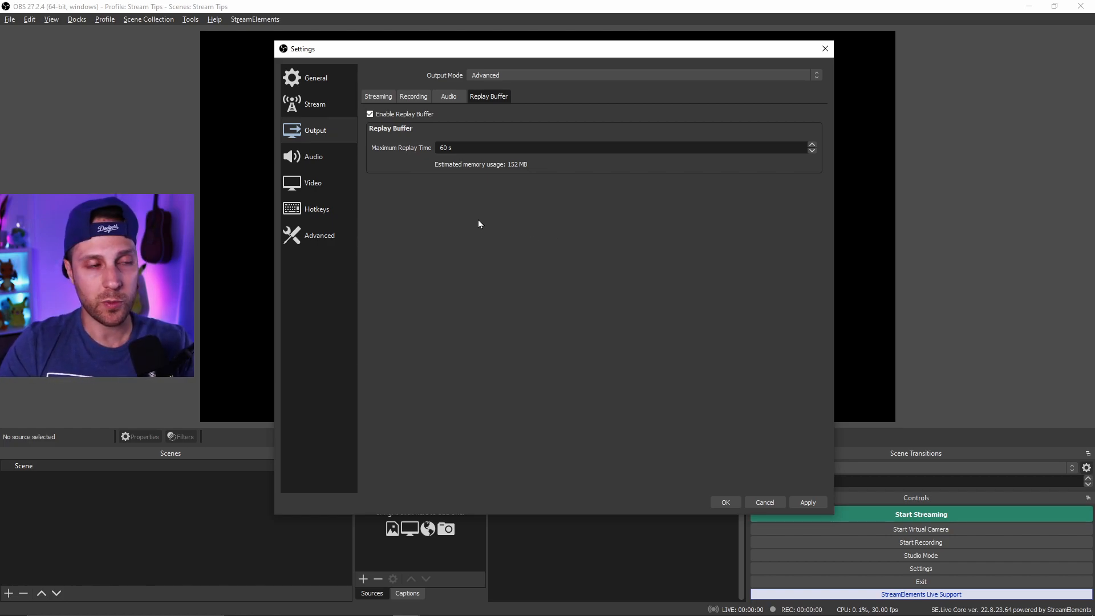
- In the audio settings, set Mic/Auxiliary Audio to Microphone (2- Shure MV7) and Desktop Audio to Headphones (Realtek(R) Audio)
{"action": "left_click", "coordinate": [342, 155]}
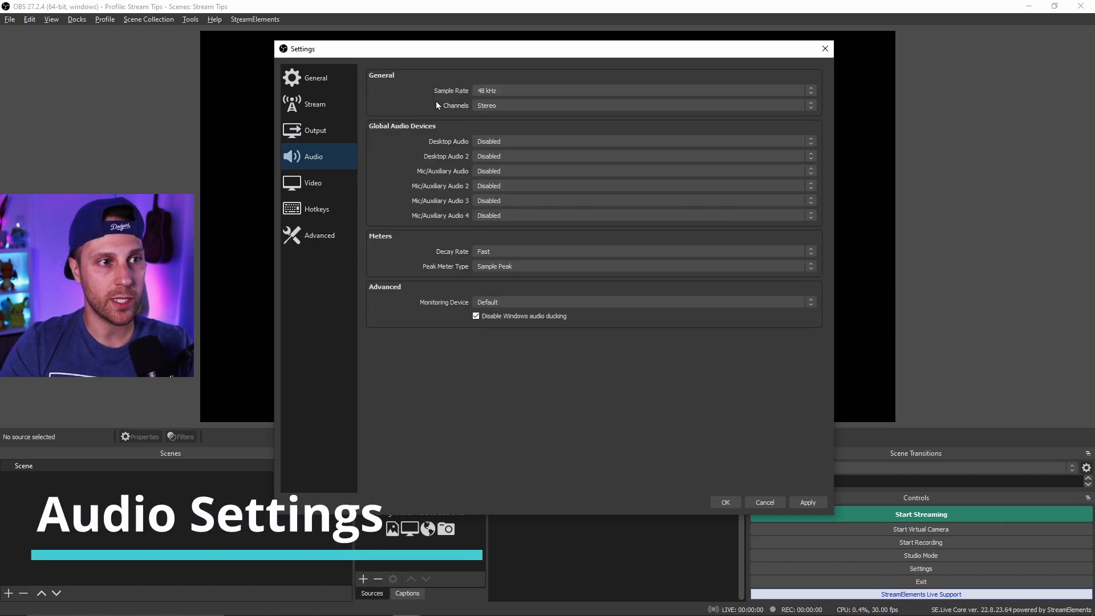
{"action": "left_click", "coordinate": [522, 91]}
{"action": "left_click", "coordinate": [516, 107]}
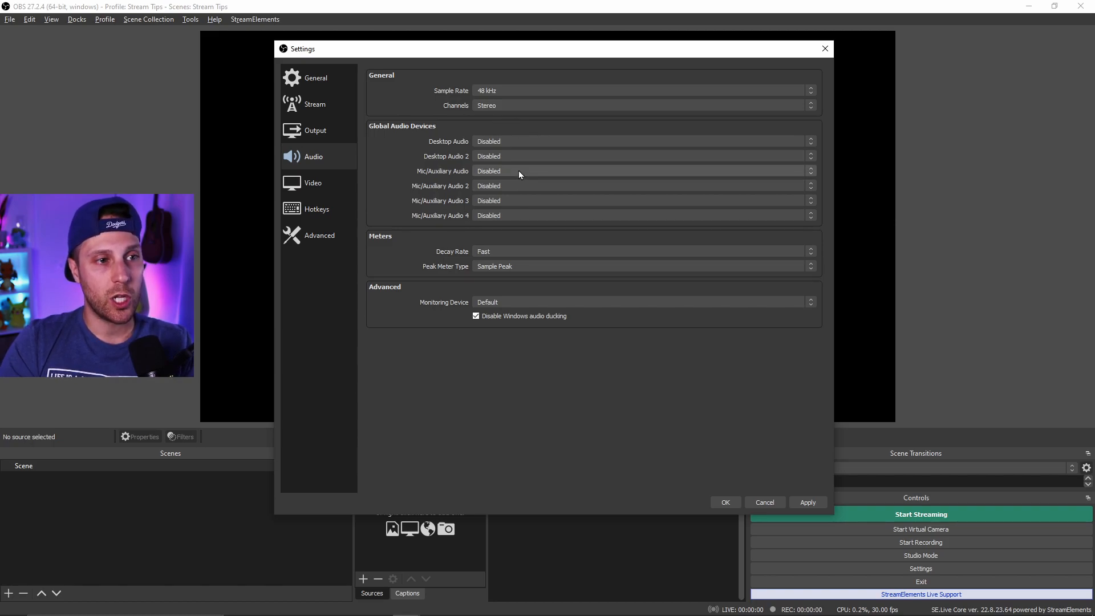
{"action": "left_click", "coordinate": [495, 171]}
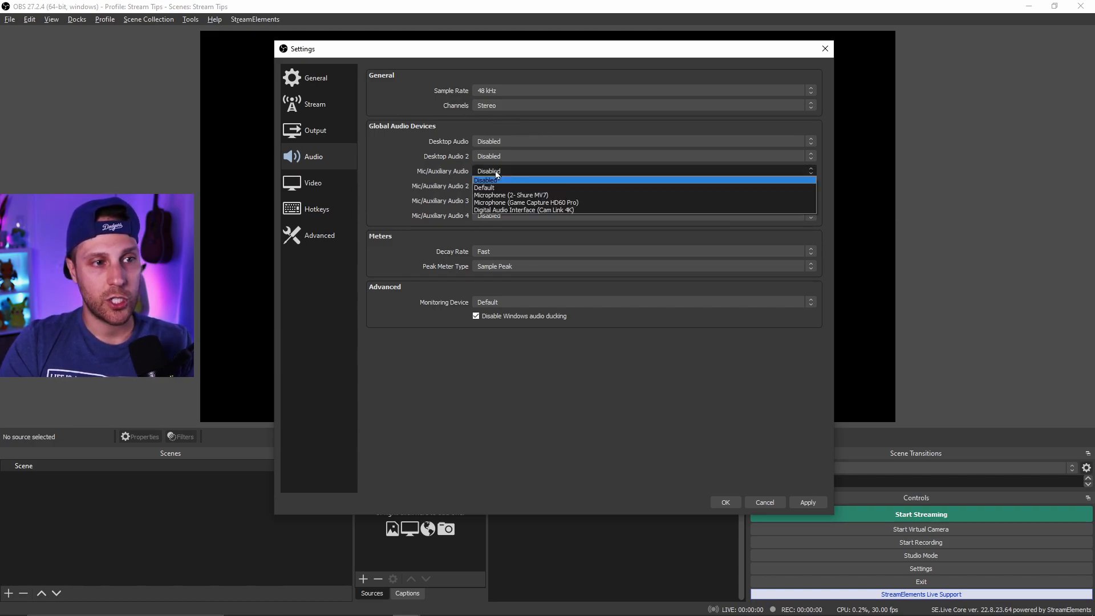
{"action": "left_click", "coordinate": [572, 196]}
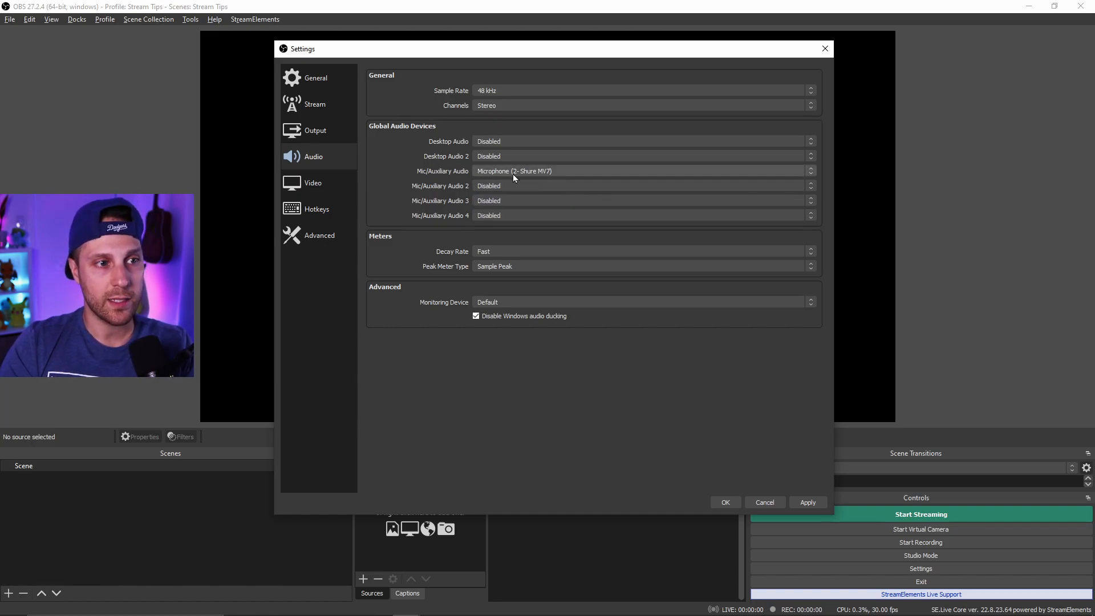
{"action": "left_click", "coordinate": [522, 139]}
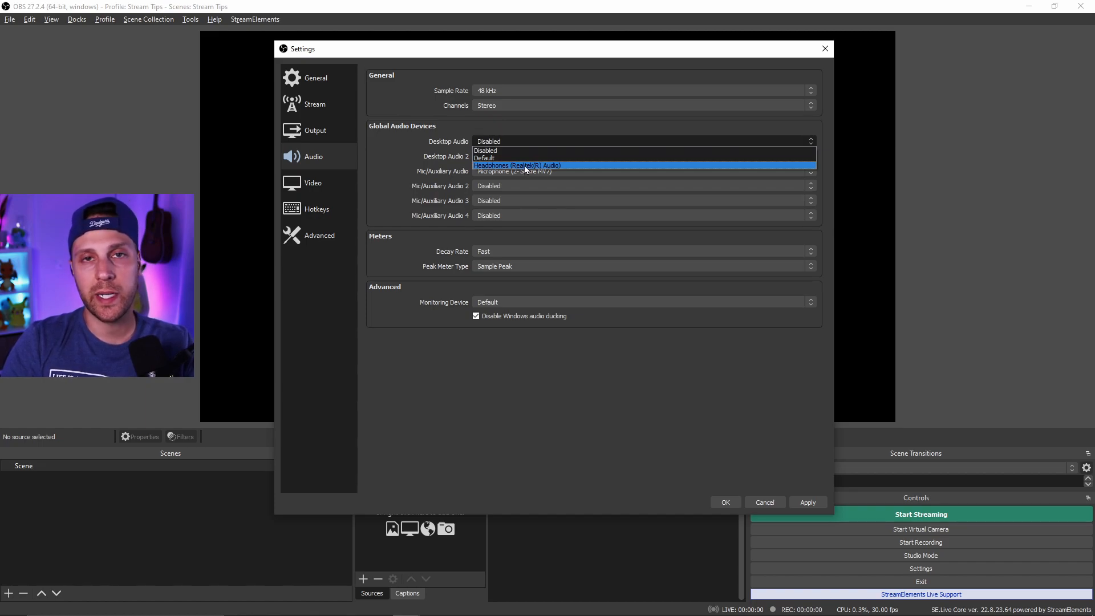
{"action": "left_click", "coordinate": [525, 166]}
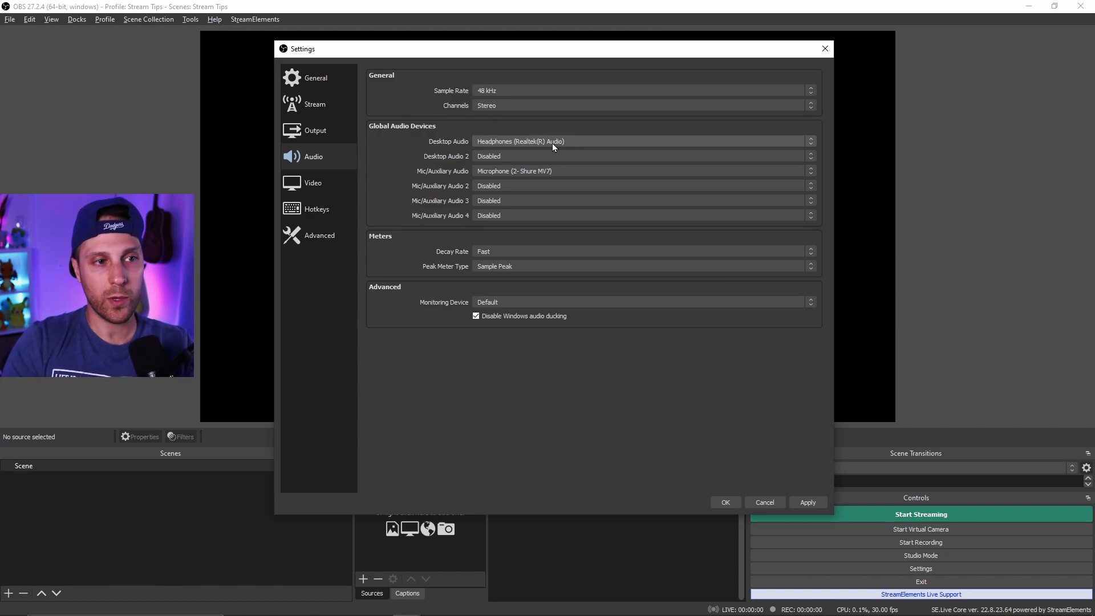
- Set the audio Peak Meter Type to True Peak (Higher CPU usage)
{"action": "left_click", "coordinate": [529, 251]}
{"action": "left_click", "coordinate": [493, 253]}
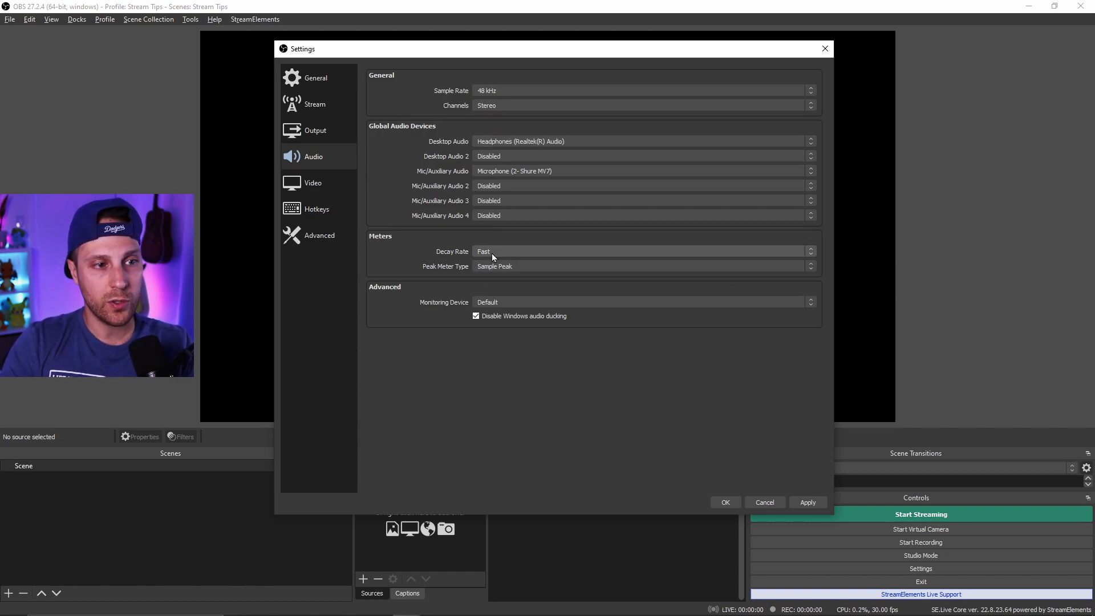
{"action": "left_click", "coordinate": [512, 266]}
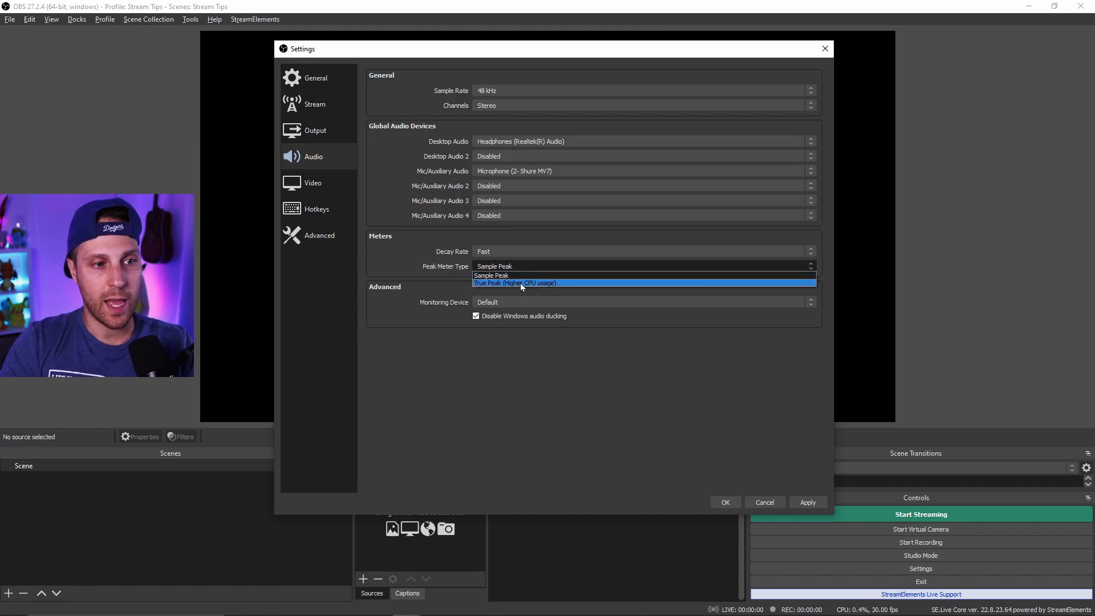
{"action": "left_click", "coordinate": [521, 283]}
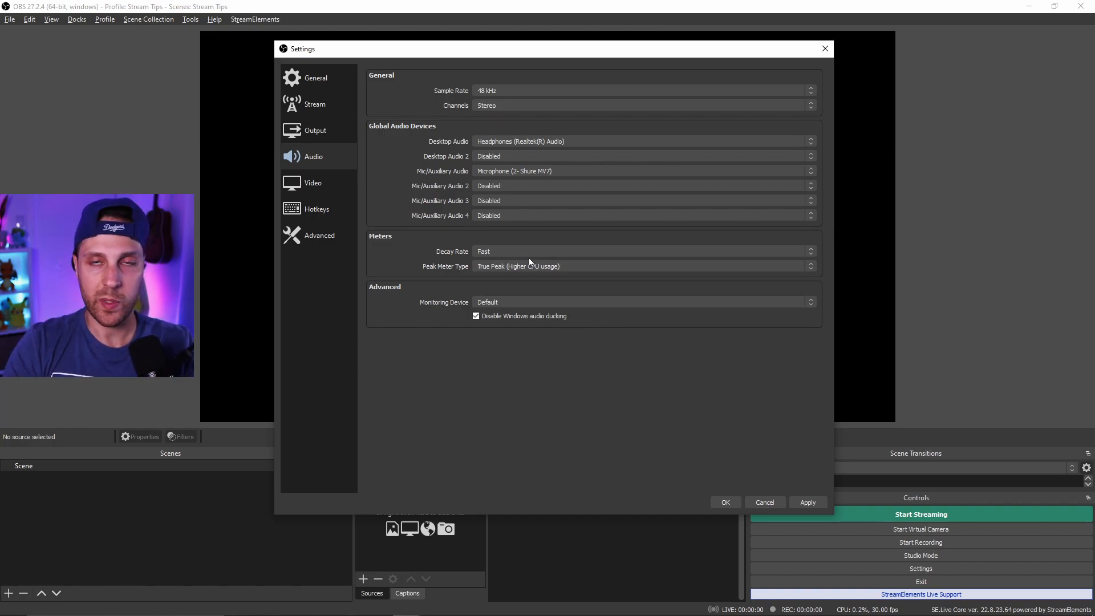
- Set the video Output (Scaled) Resolution to 1920x1080
{"action": "left_click", "coordinate": [311, 184]}
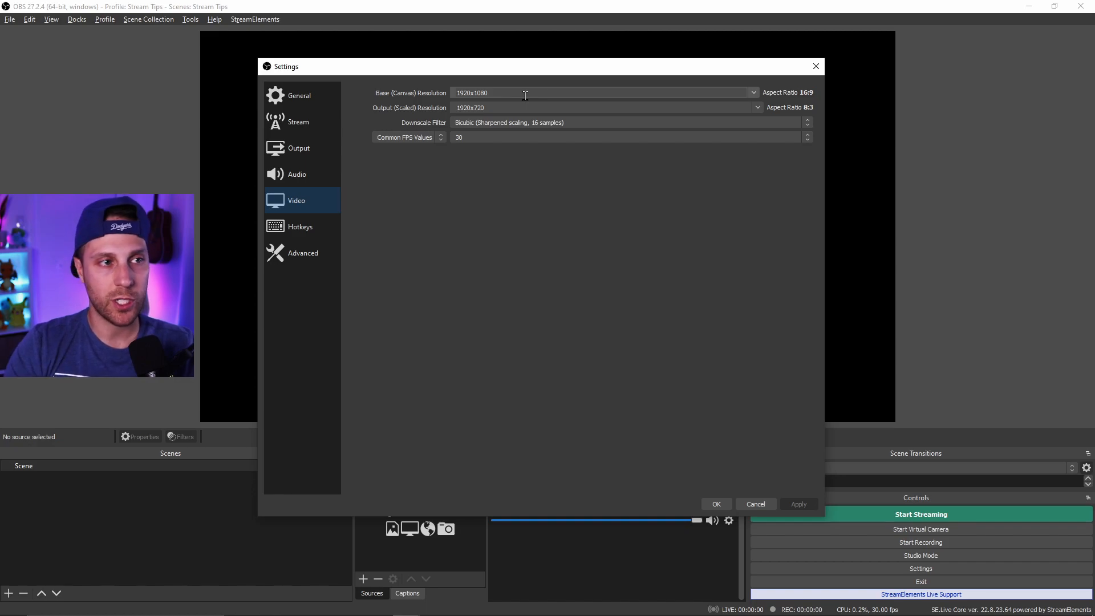
{"action": "left_click", "coordinate": [499, 109]}
{"action": "double_click", "coordinate": [498, 110]}
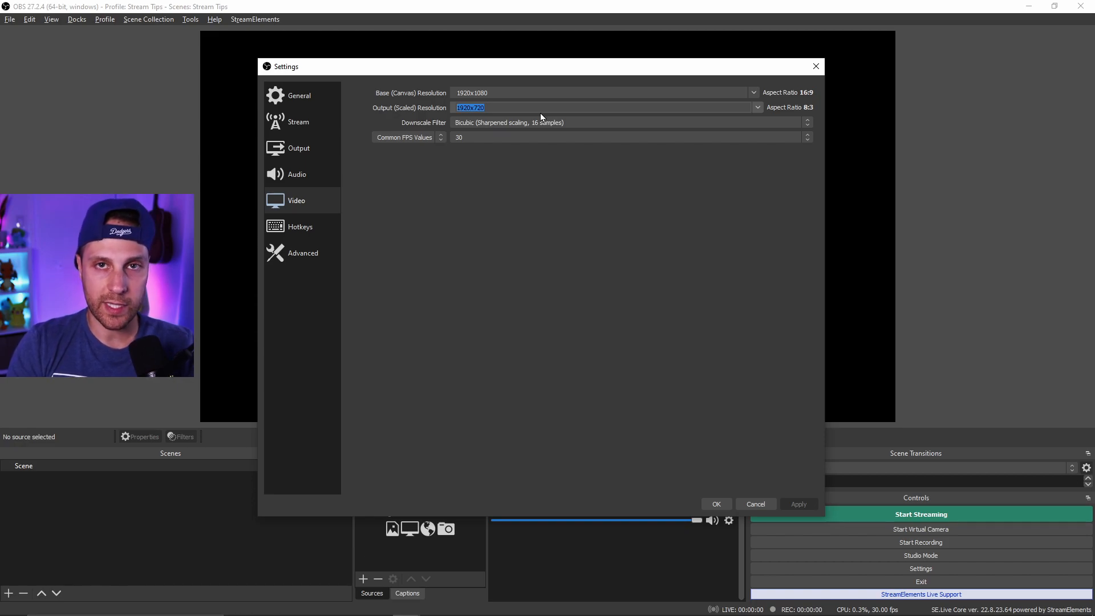
{"action": "type", "text": "1920x1080"}
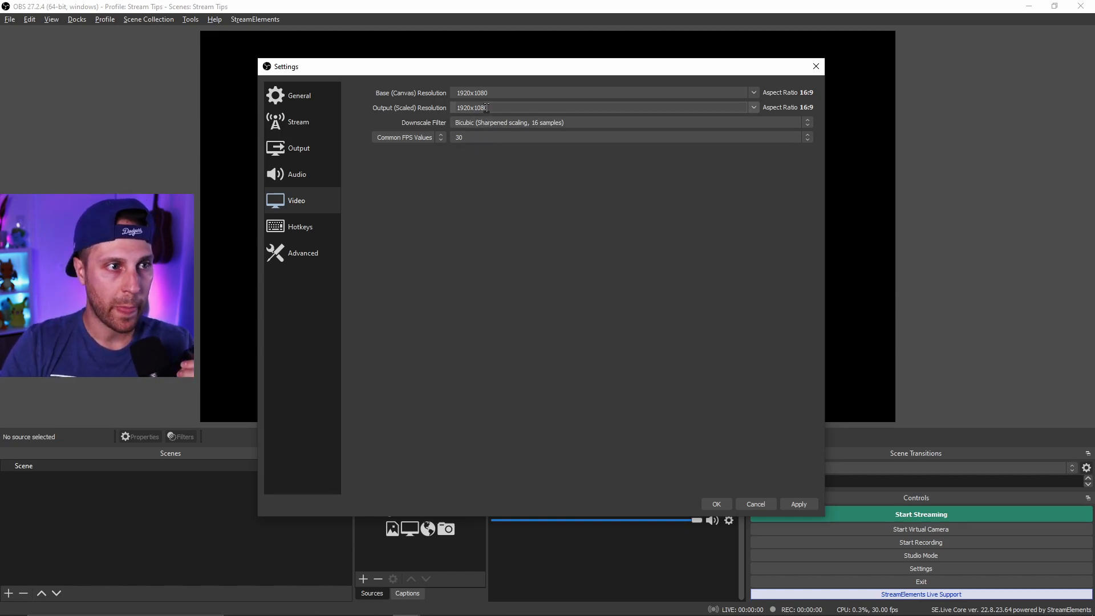
- Compare the recording and streaming output tabs with the video resolution settings
{"action": "left_click", "coordinate": [325, 152]}
{"action": "left_click", "coordinate": [408, 114]}
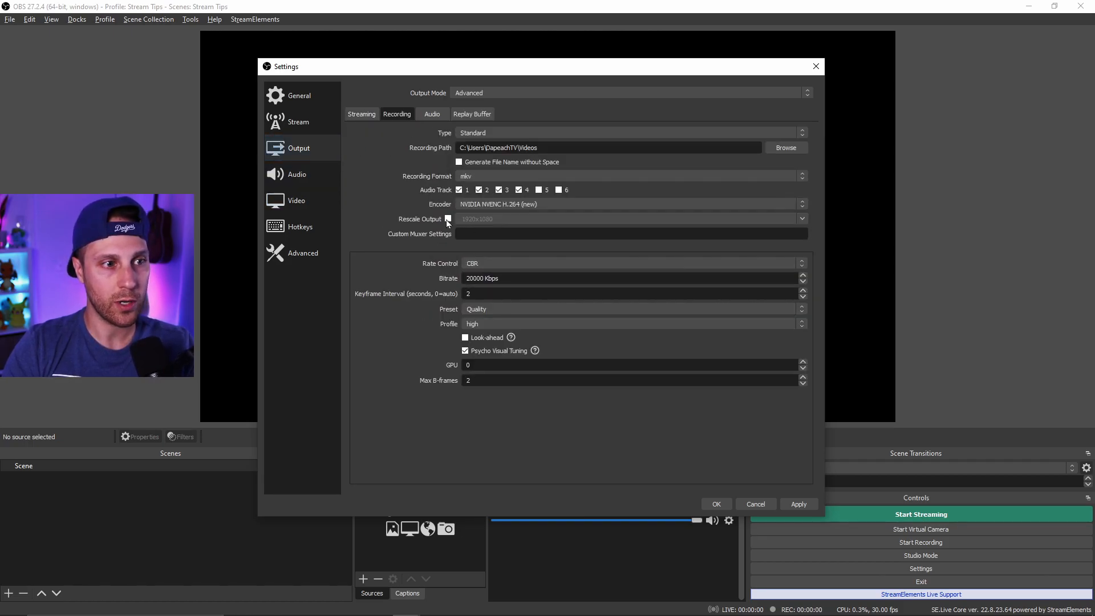
{"action": "left_click", "coordinate": [307, 202]}
{"action": "double_click", "coordinate": [464, 107]}
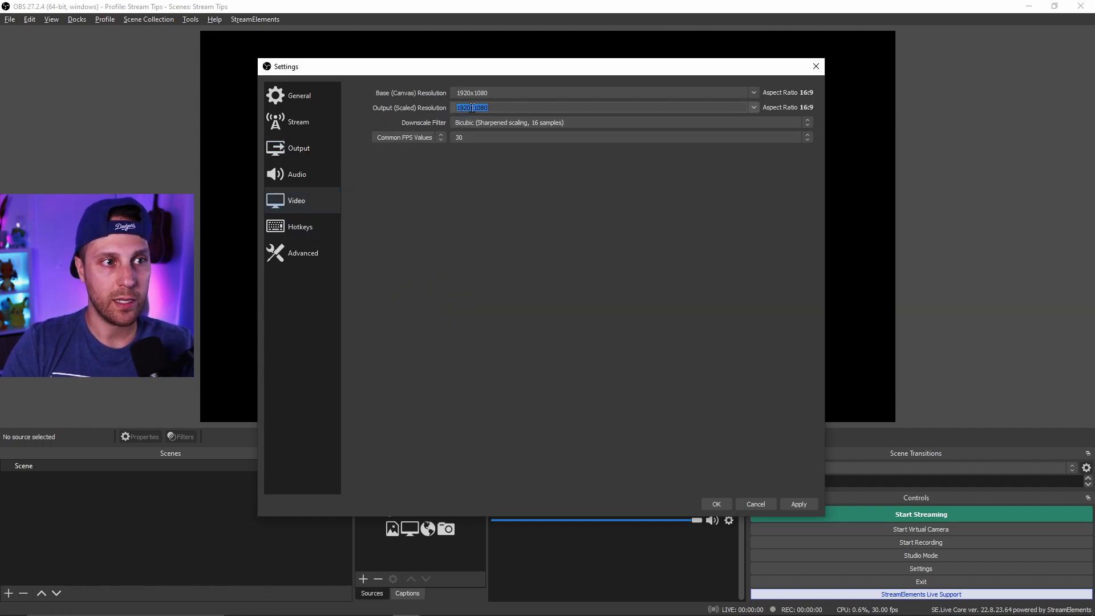
{"action": "left_click", "coordinate": [320, 154]}
{"action": "left_click", "coordinate": [364, 116]}
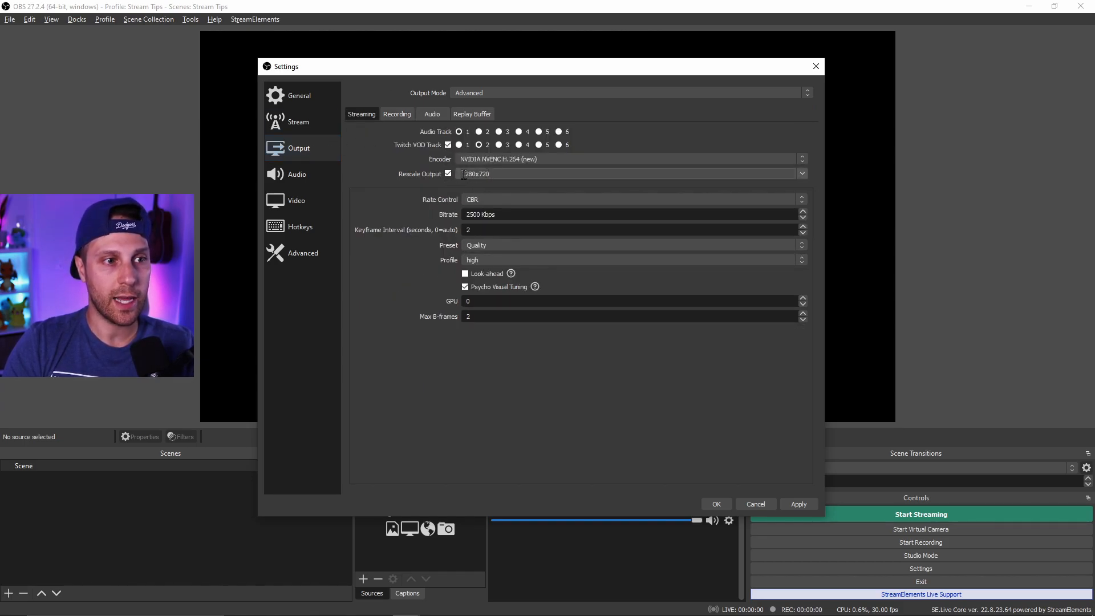
{"action": "left_click", "coordinate": [301, 202]}
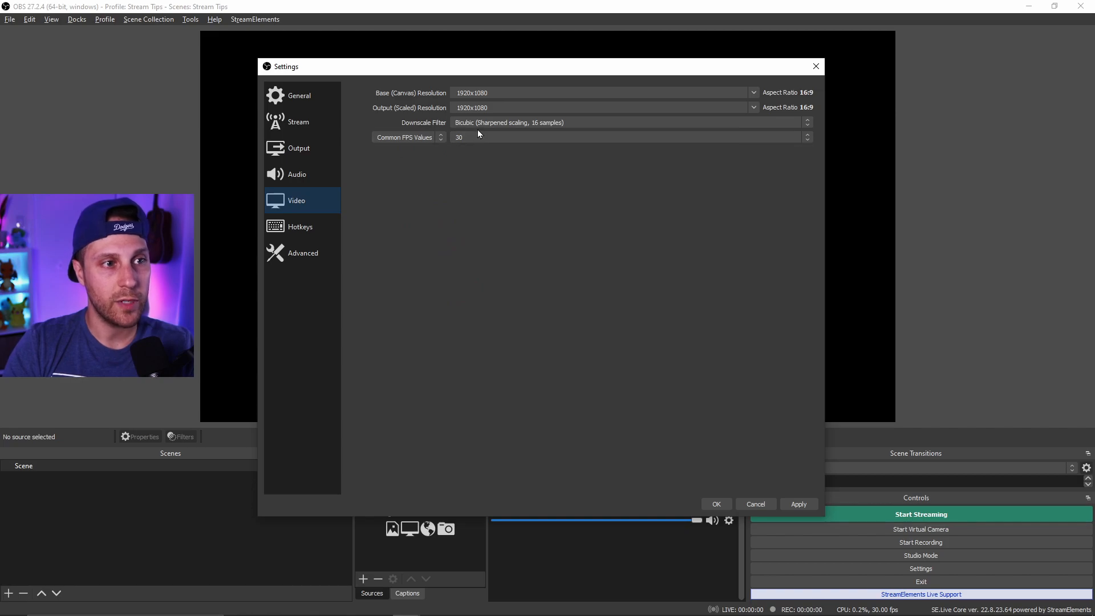
- Try the Lanczos downscale filter and switch back to Bicubic (Sharpened scaling, 16 samples)
{"action": "left_click", "coordinate": [486, 124]}
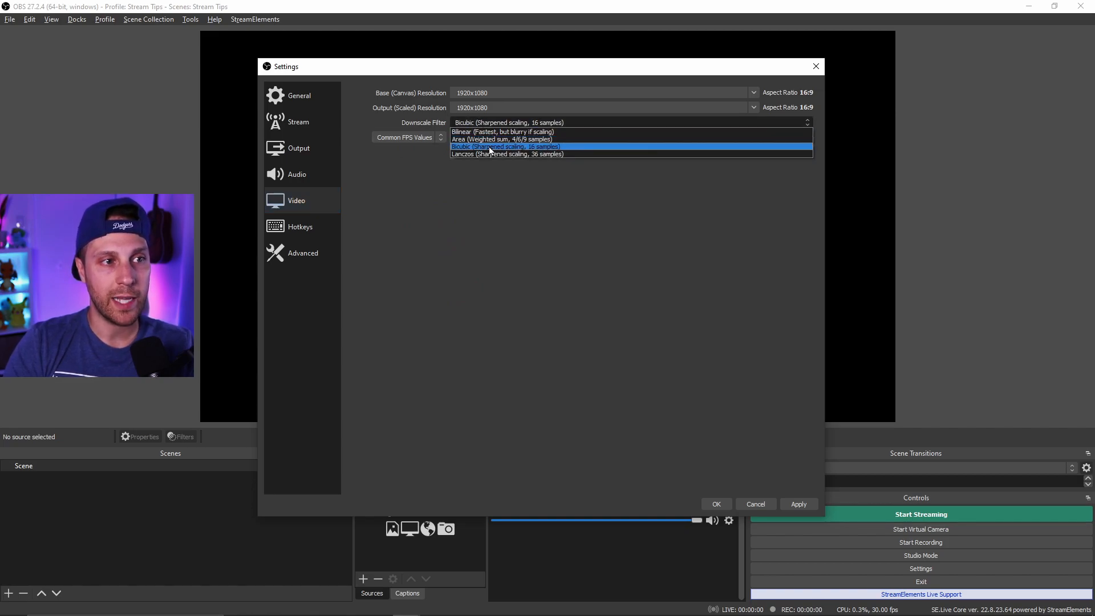
{"action": "left_click", "coordinate": [582, 154]}
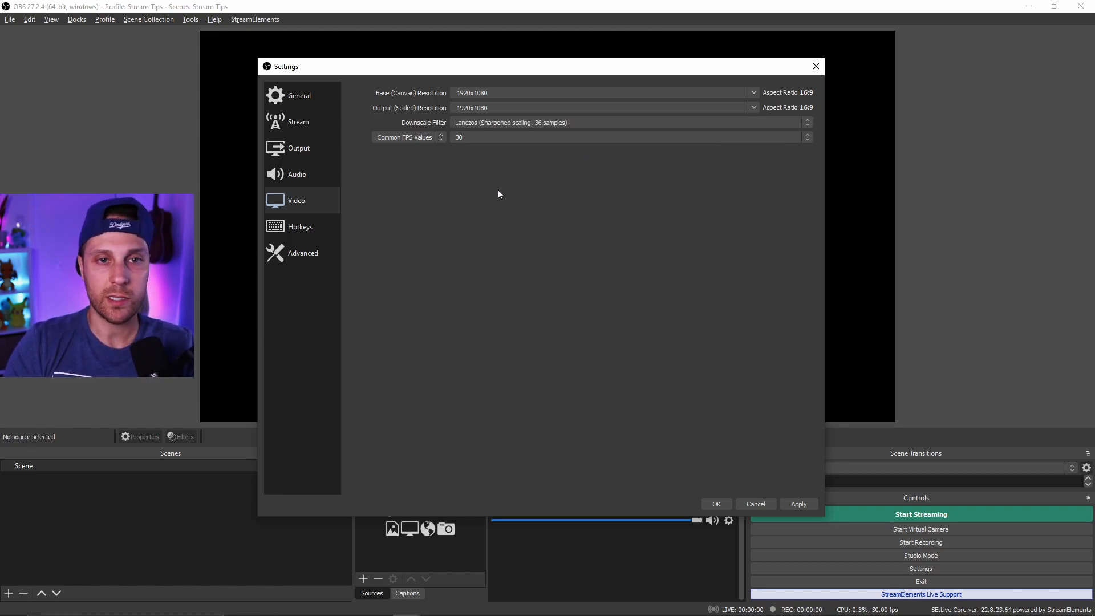
{"action": "left_click", "coordinate": [542, 123]}
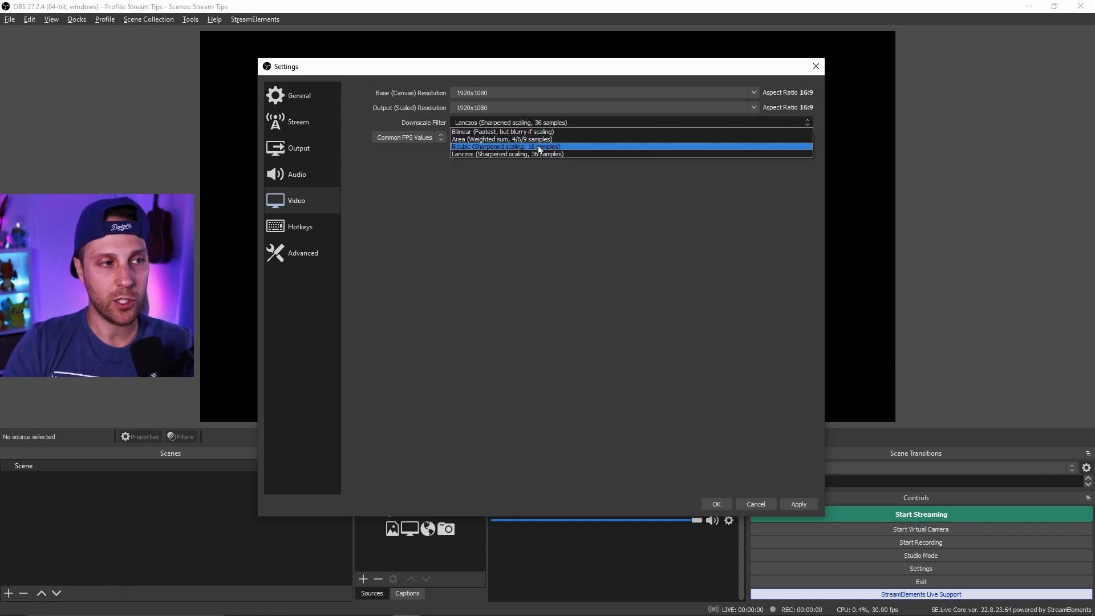
{"action": "left_click", "coordinate": [538, 146]}
- Set the streaming bitrate to 4500 Kbps
{"action": "left_click", "coordinate": [323, 153]}
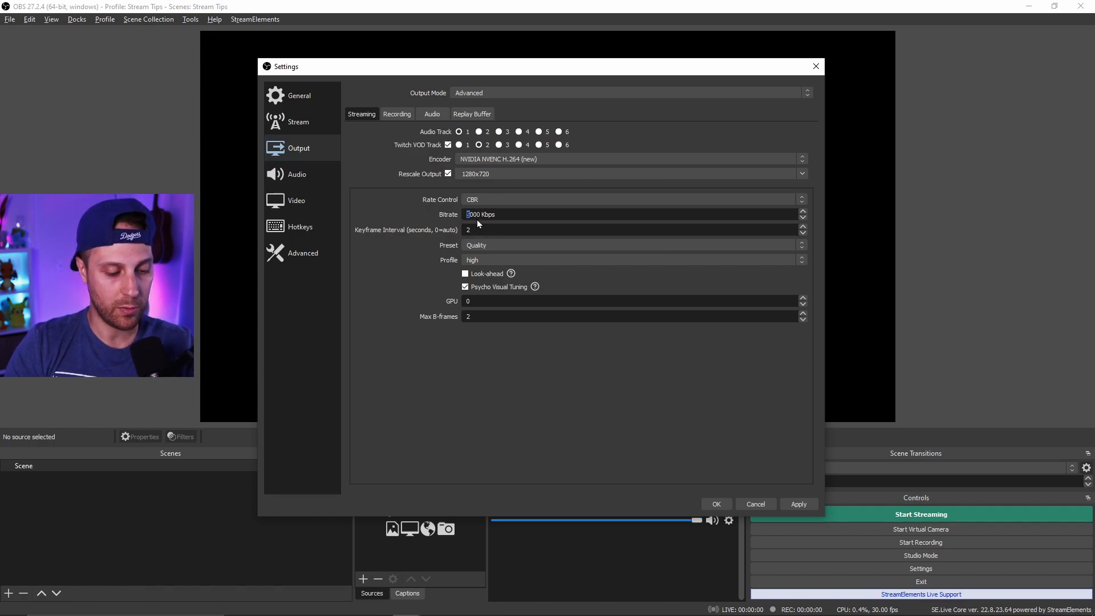
{"action": "type", "text": "45"}
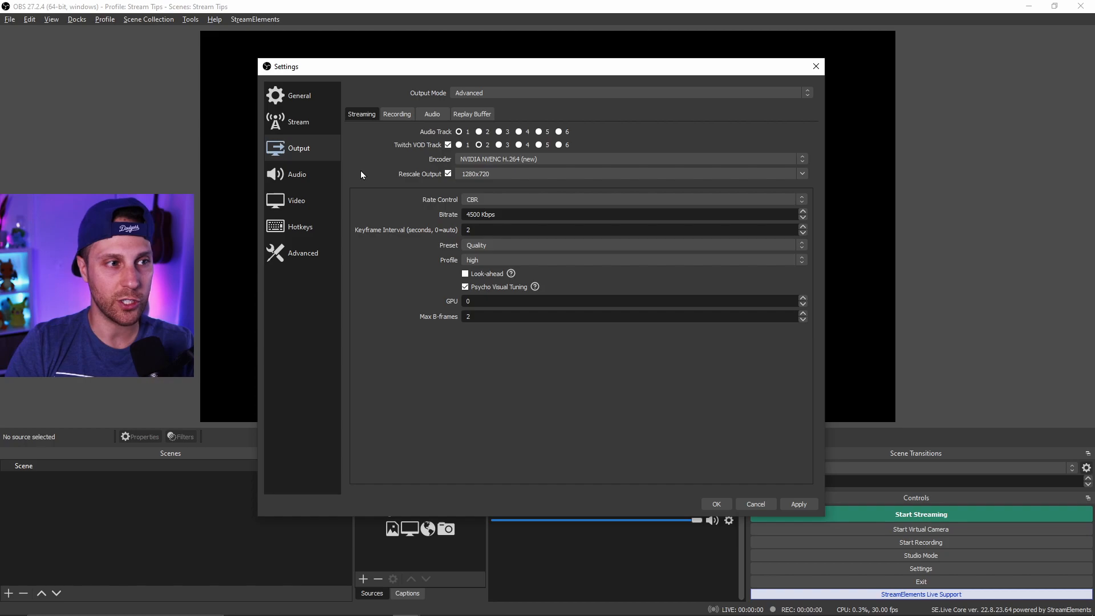
- Open the Common FPS Values list in the video settings and review the hotkeys page
{"action": "left_click", "coordinate": [315, 197]}
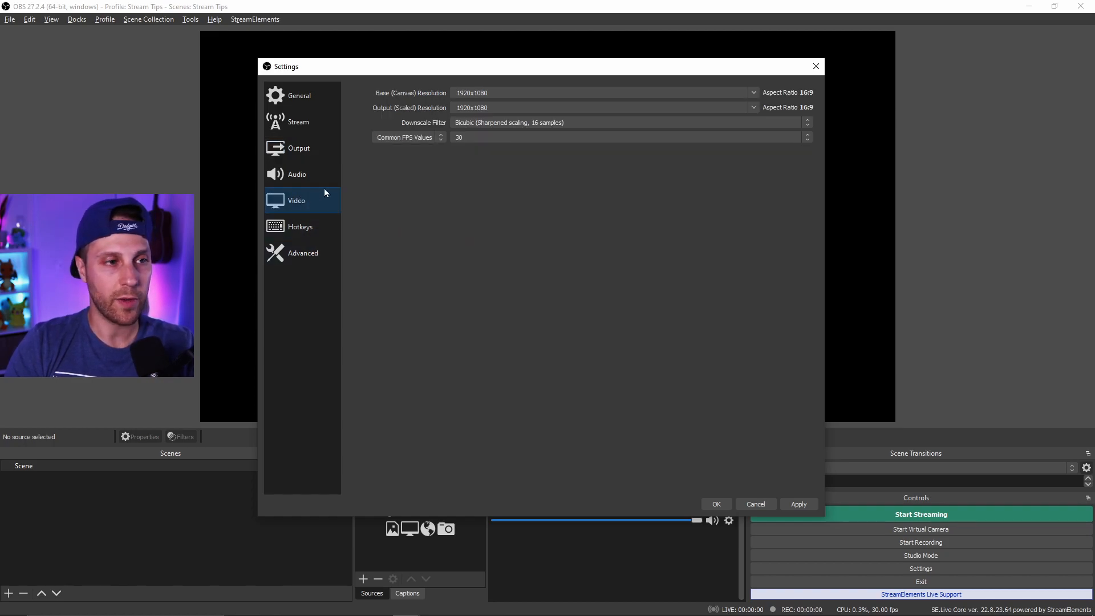
{"action": "left_click", "coordinate": [463, 138]}
{"action": "left_click", "coordinate": [475, 213]}
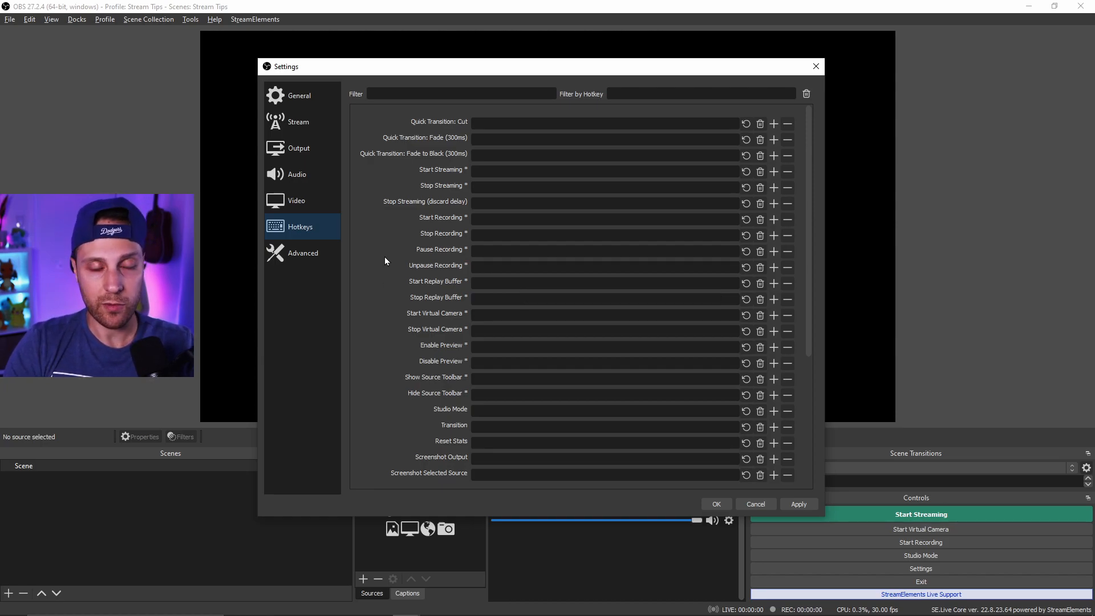
- Prefix the recording filename formatting with "TWITCH STREAM -" in the advanced settings
{"action": "left_click", "coordinate": [302, 253]}
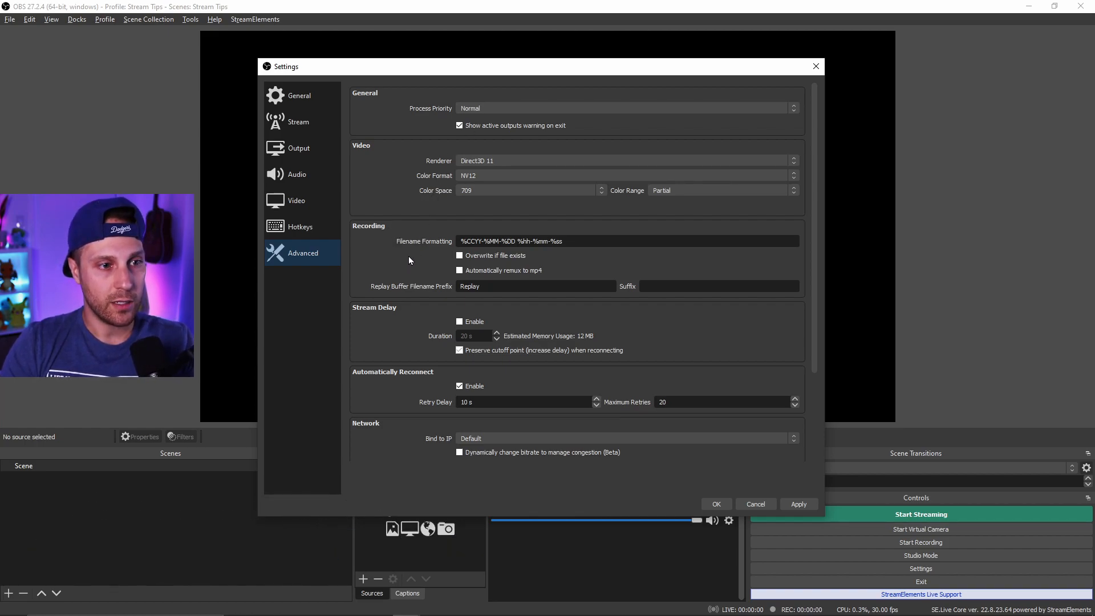
{"action": "triple_click", "coordinate": [577, 241]}
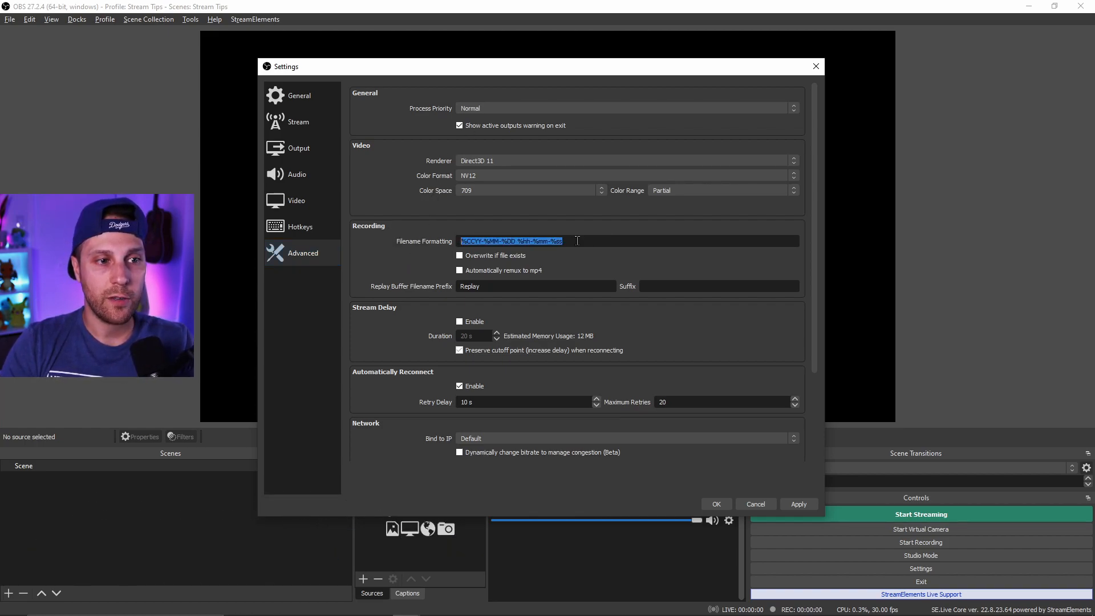
{"action": "key", "text": "Home"}
{"action": "type", "text": "TWITCH STREAM -"}
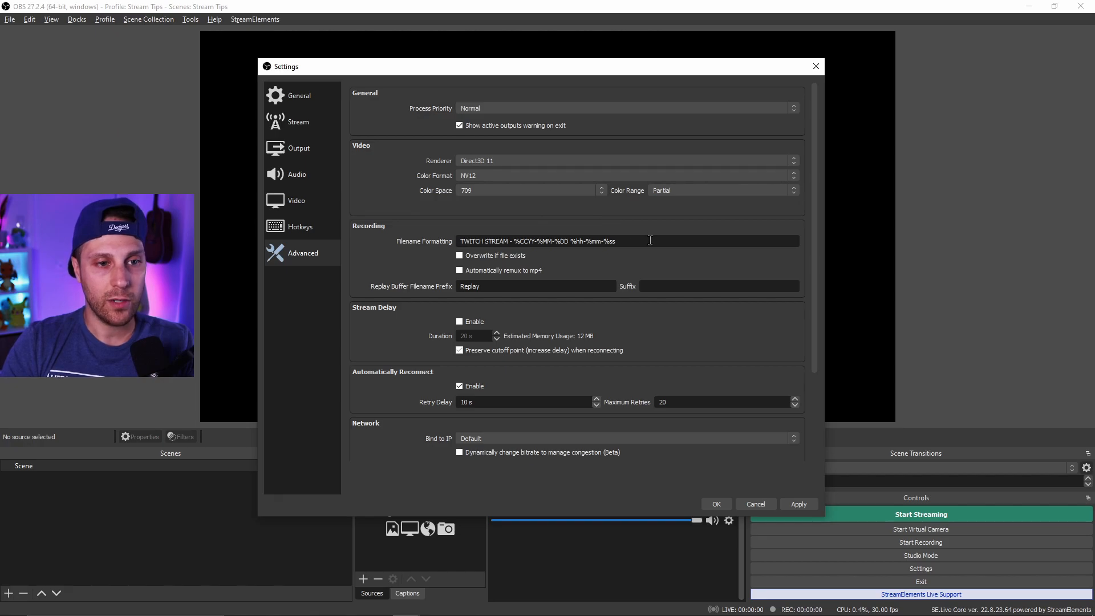
- Enable automatic remux to mp4 and save the settings
{"action": "mouse_move", "coordinate": [650, 240]}
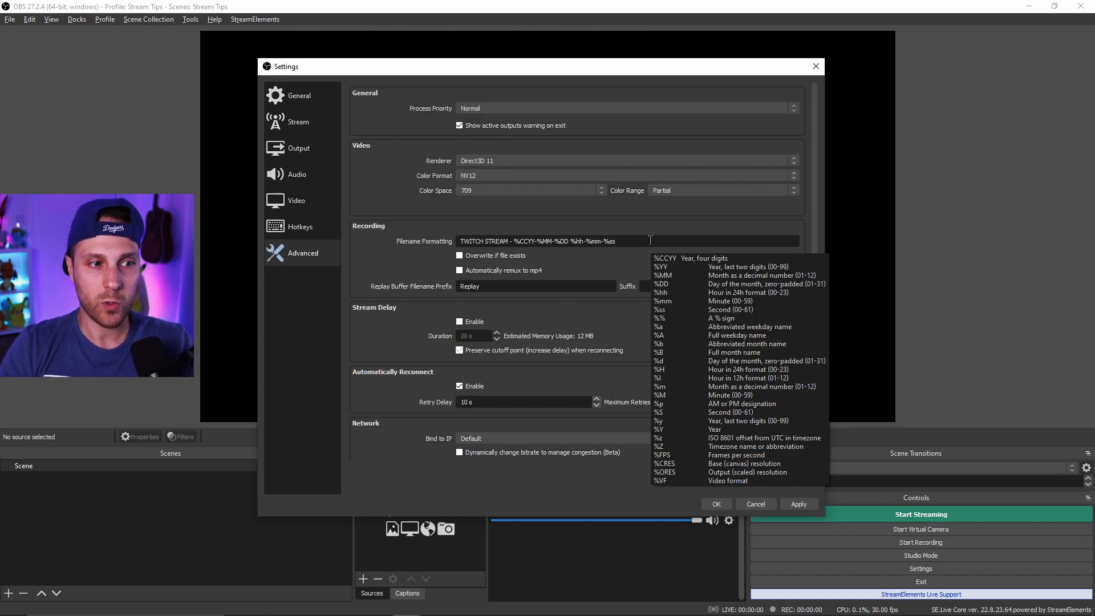
{"action": "left_click", "coordinate": [460, 271]}
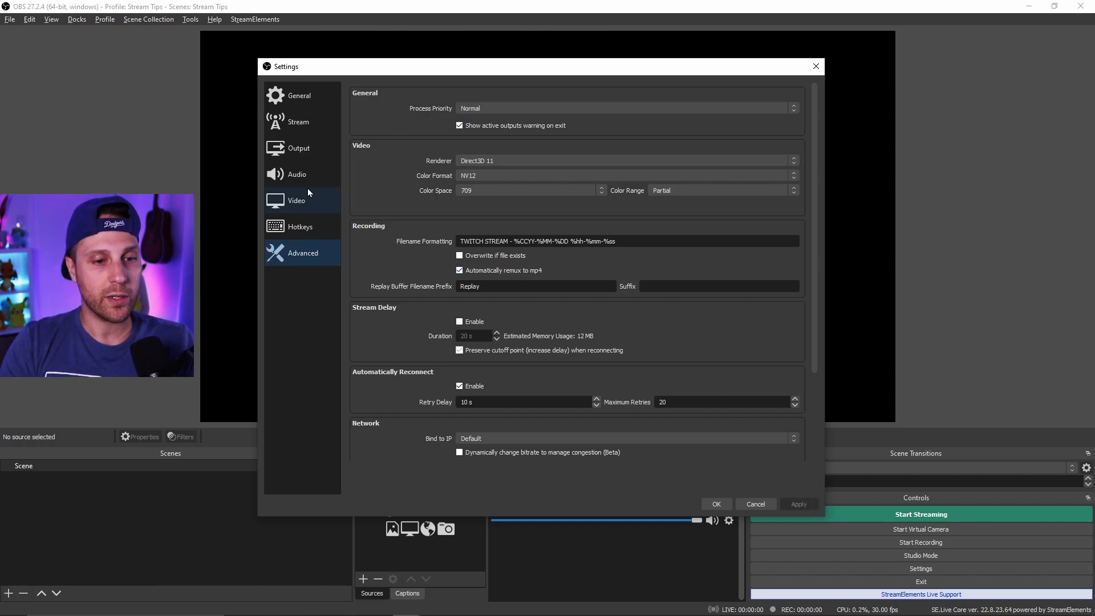
{"action": "left_click", "coordinate": [716, 504]}
- Open the Remux Recordings tool and browse for an OBS recording to remux
{"action": "left_click", "coordinate": [10, 19]}
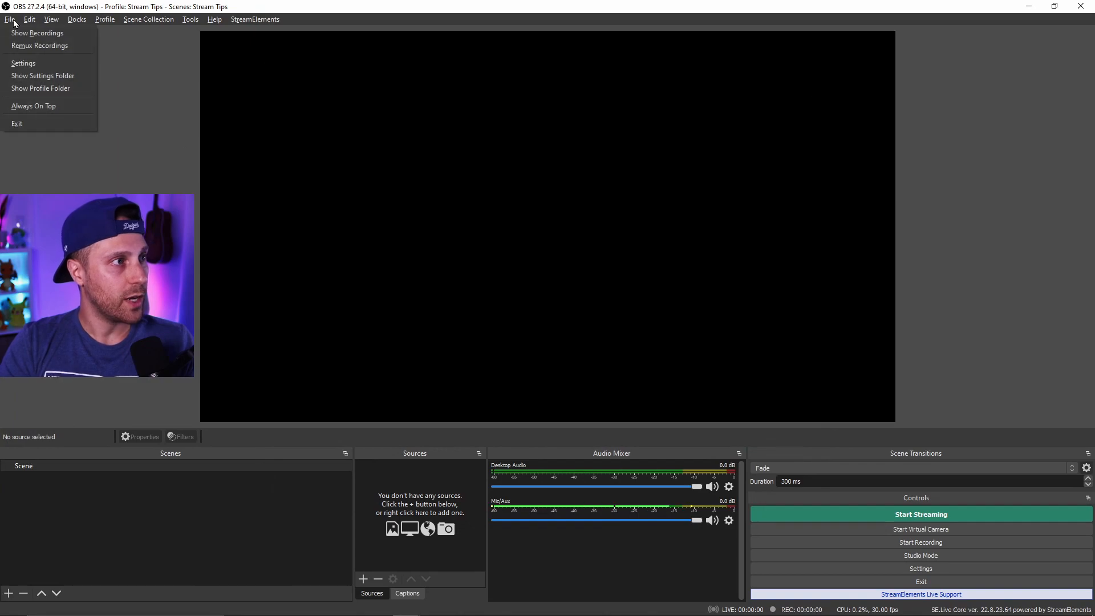
{"action": "left_click", "coordinate": [17, 44]}
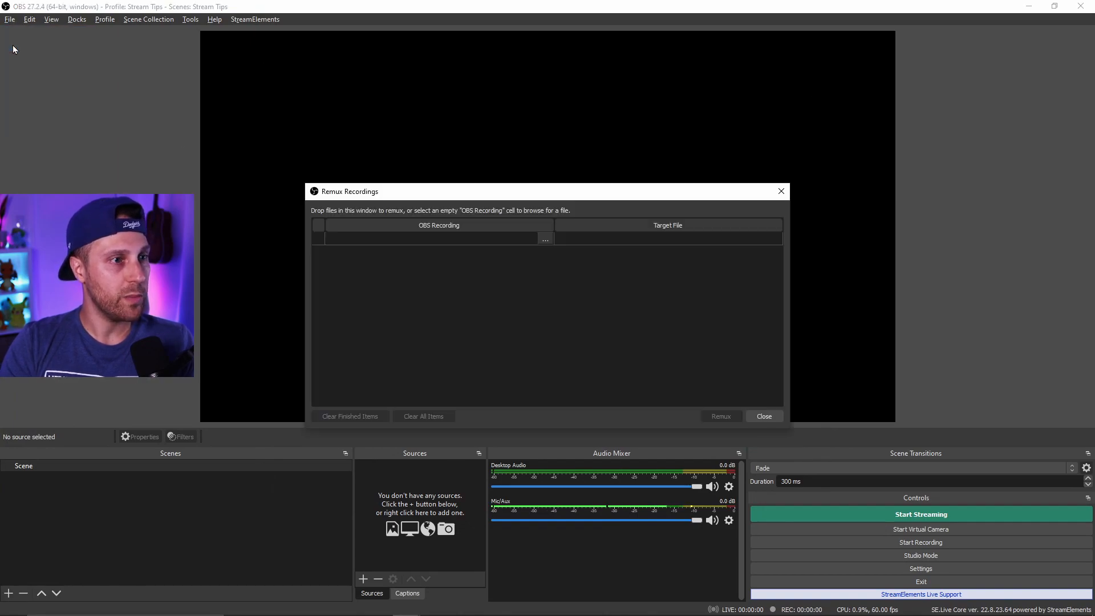
{"action": "left_click", "coordinate": [545, 238]}
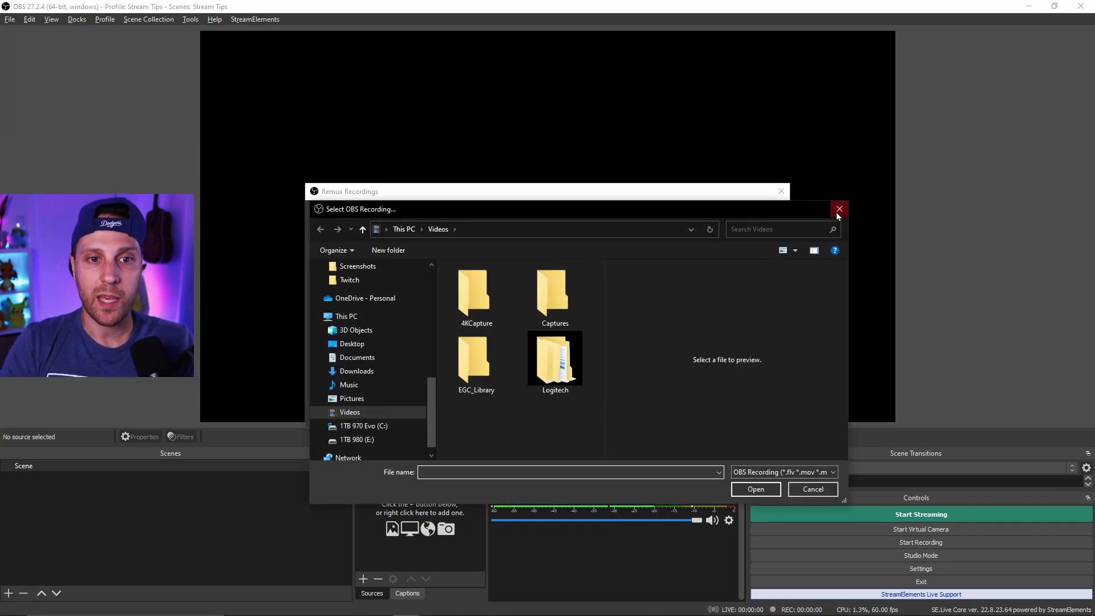
- Cancel the file browser and close the Remux Recordings tool without remuxing
{"action": "left_click", "coordinate": [810, 489]}
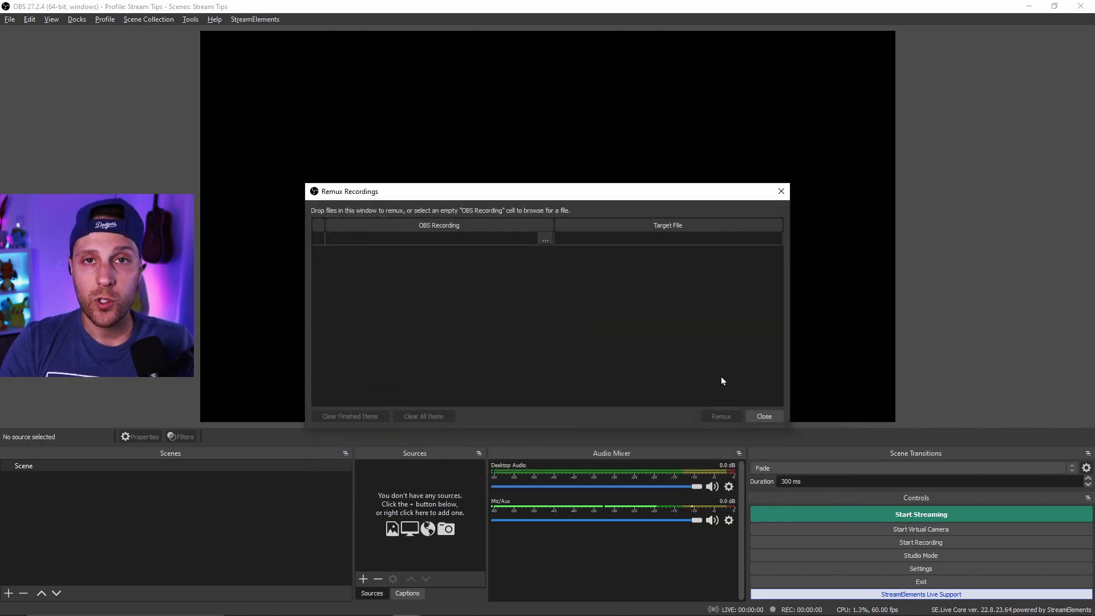
{"action": "left_click", "coordinate": [763, 417]}
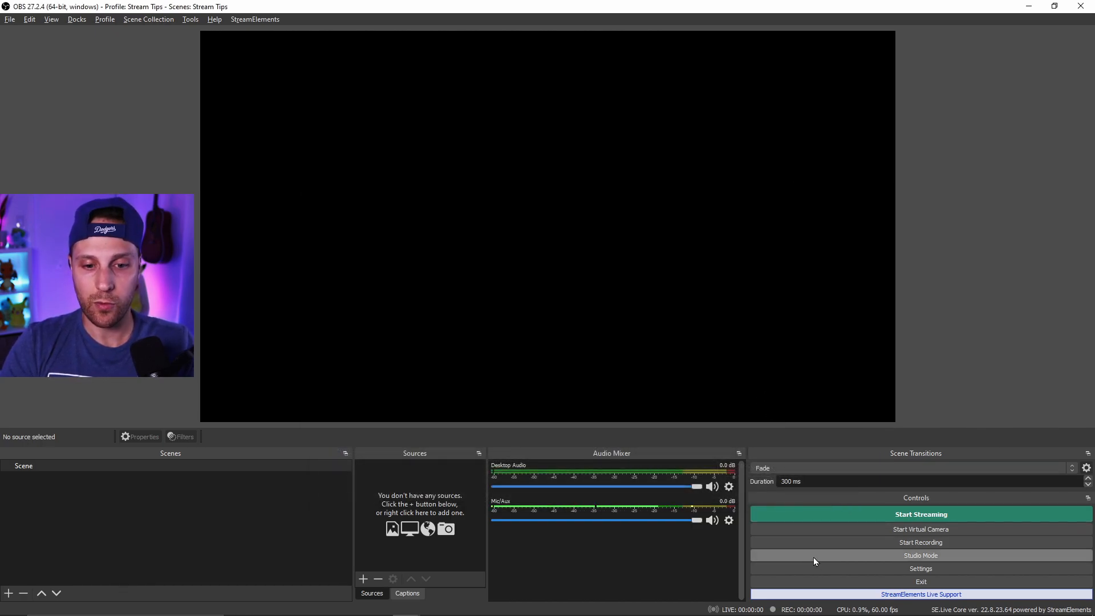
- Set the Automatically Reconnect retry delay to 3 s in the advanced settings and confirm the settings
{"action": "left_click", "coordinate": [817, 564]}
{"action": "left_click", "coordinate": [319, 285]}
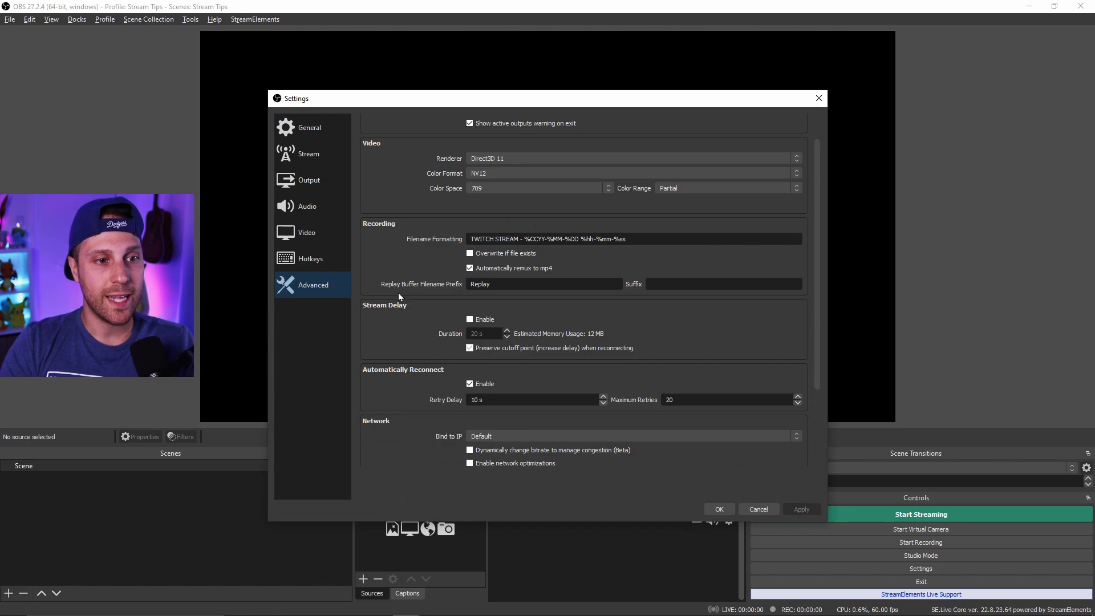
{"action": "scroll", "coordinate": [388, 321], "scroll_direction": "down", "scroll_amount": 1}
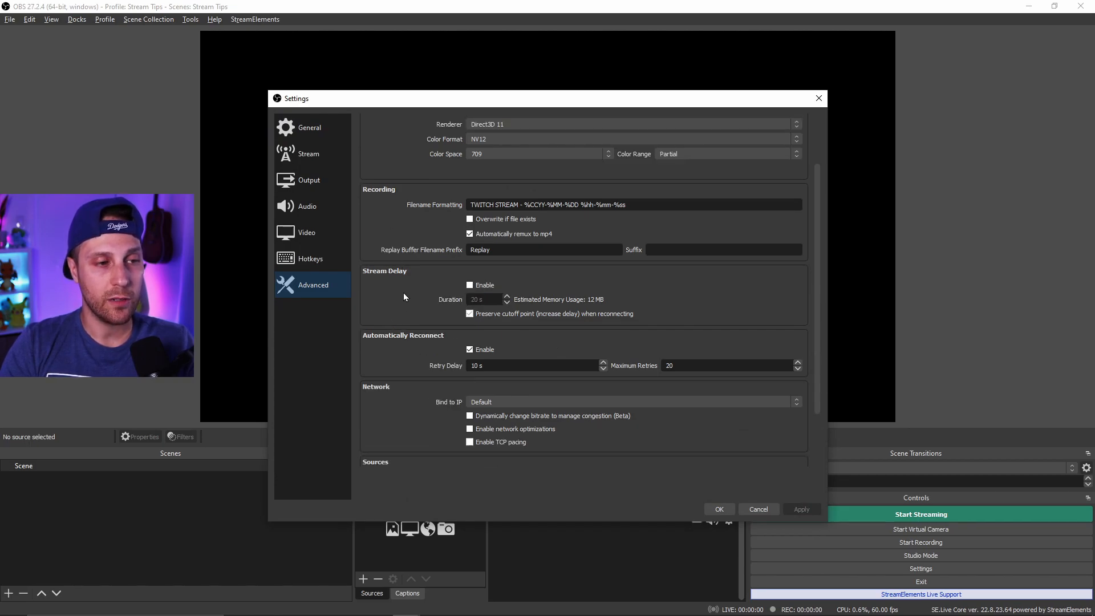
{"action": "scroll", "coordinate": [405, 294], "scroll_direction": "down", "scroll_amount": 1}
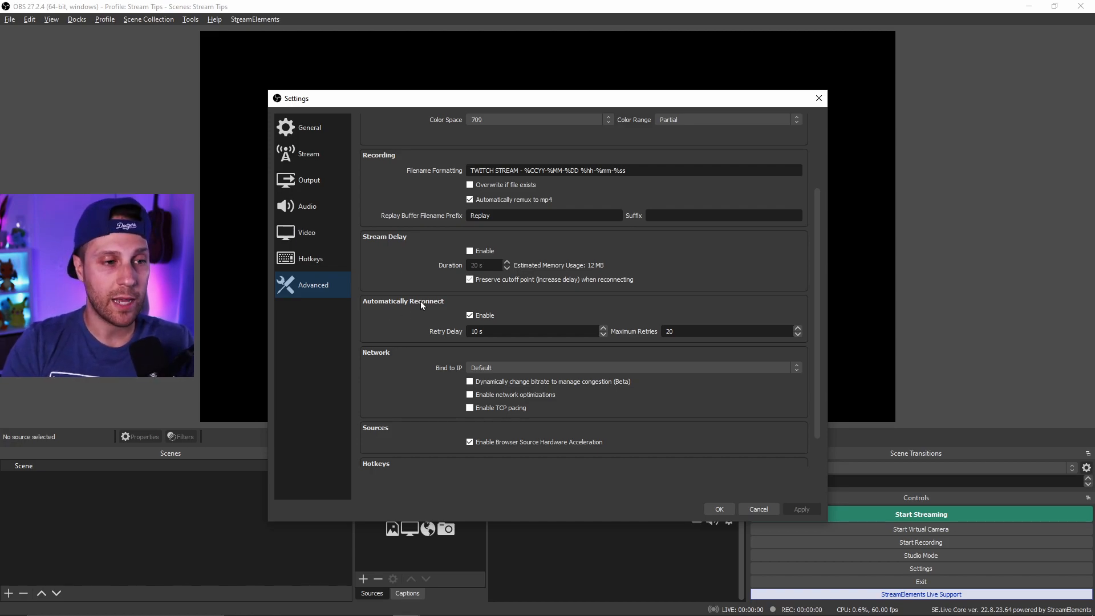
{"action": "double_click", "coordinate": [474, 332]}
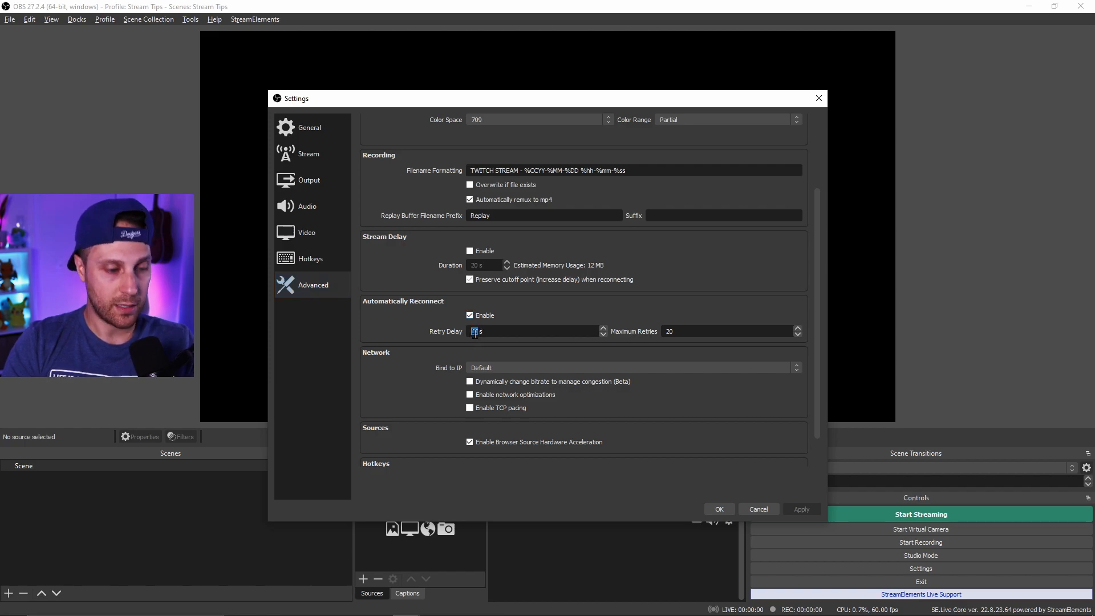
{"action": "type", "text": "5"}
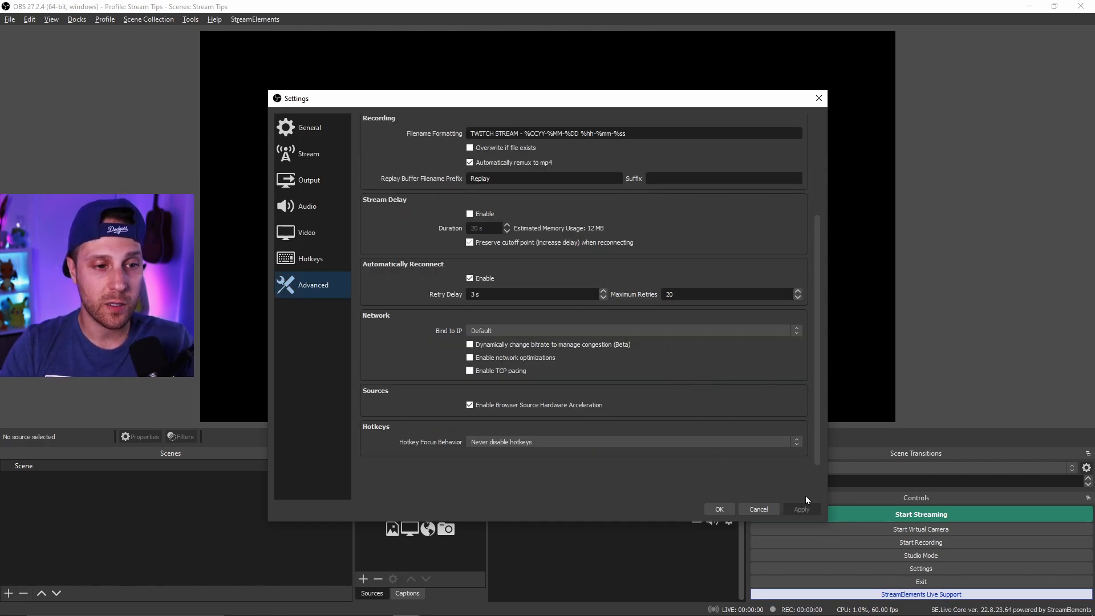
{"action": "left_click", "coordinate": [720, 510]}
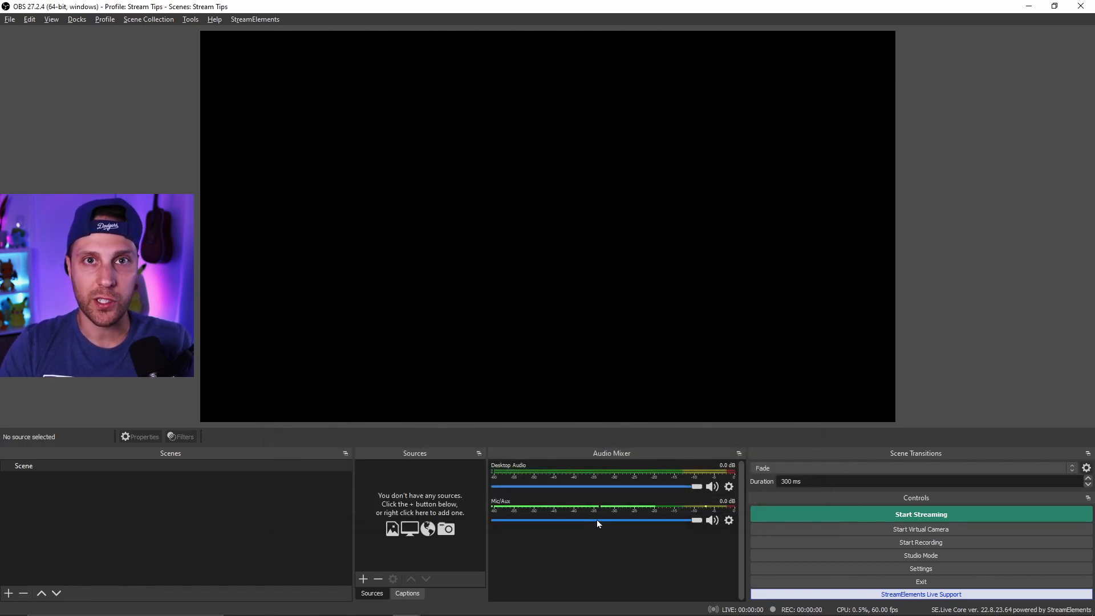